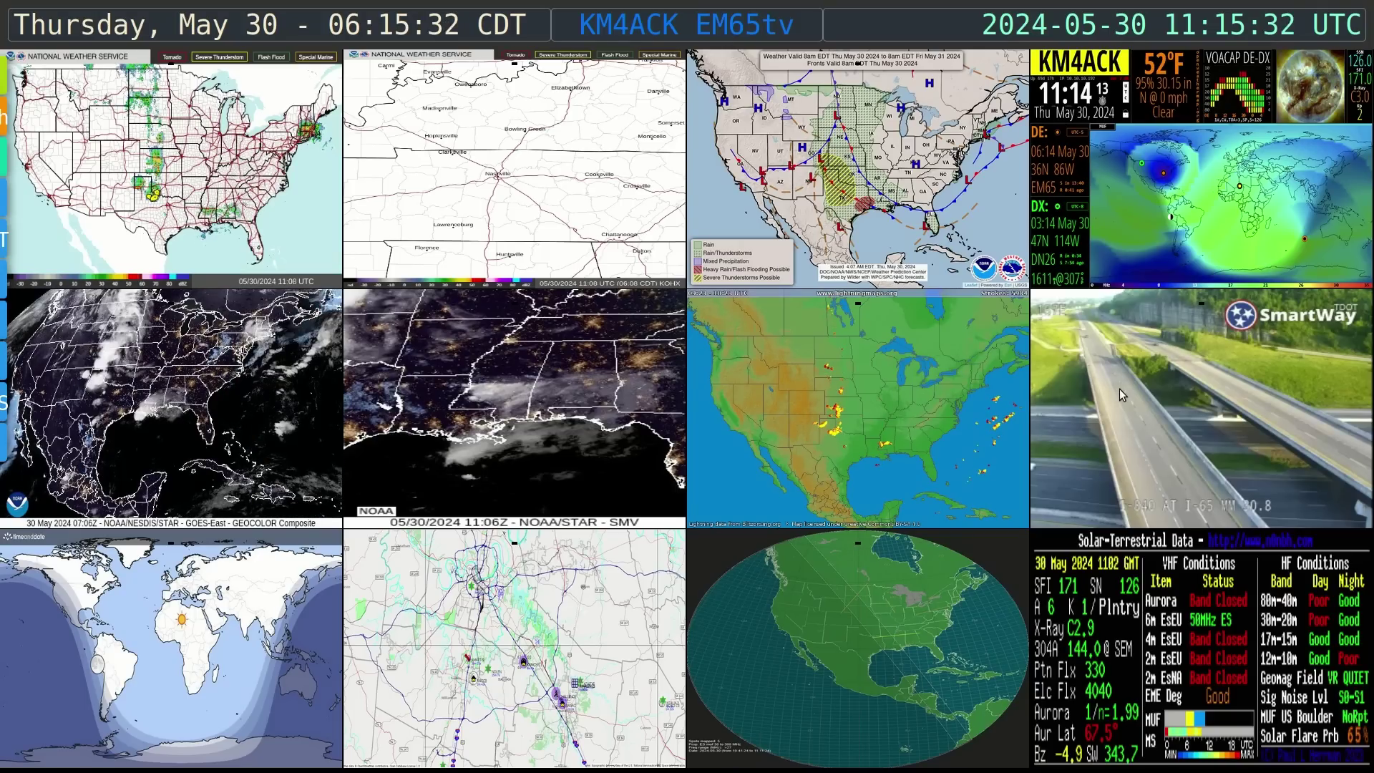
# View the lightning map and the national weather forecast map full screen, returning to the dashboard after each
pyautogui.click(883, 387)
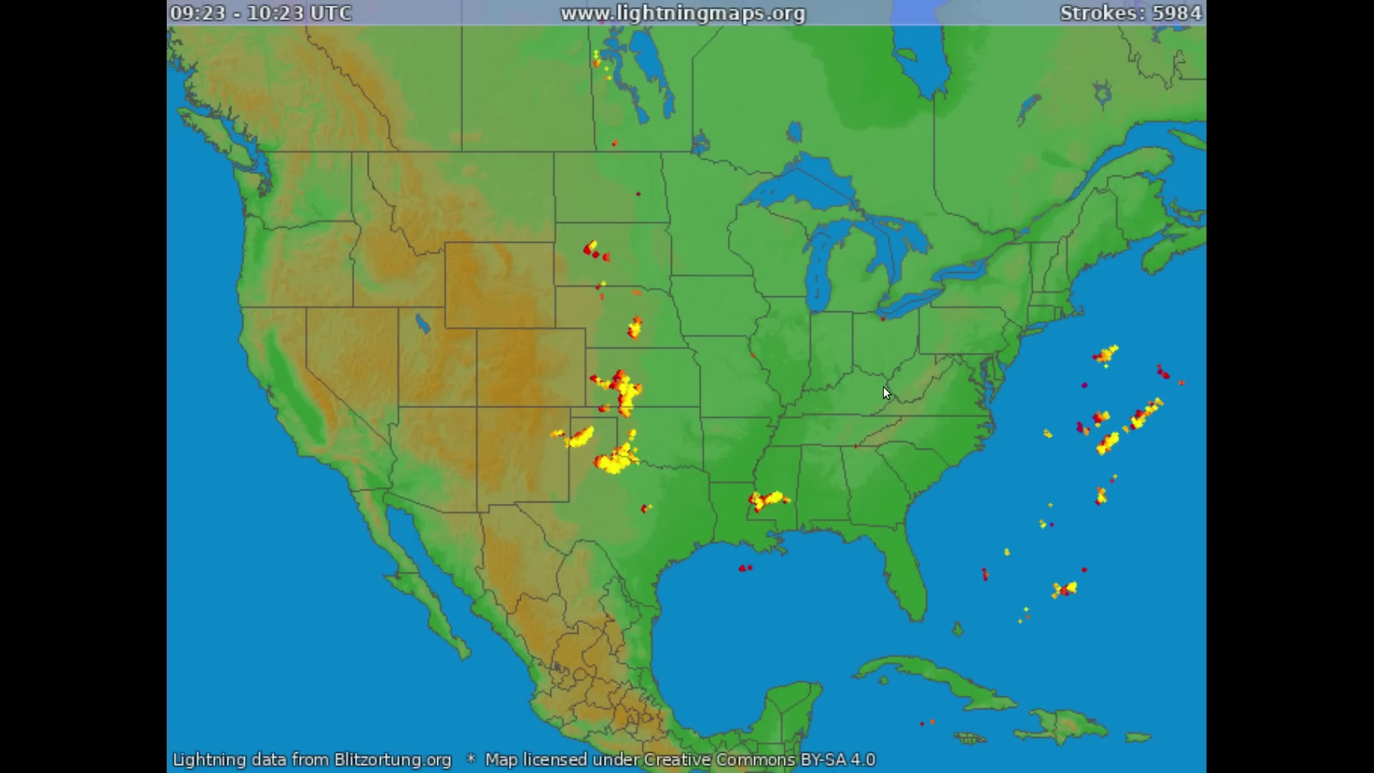
pyautogui.click(814, 382)
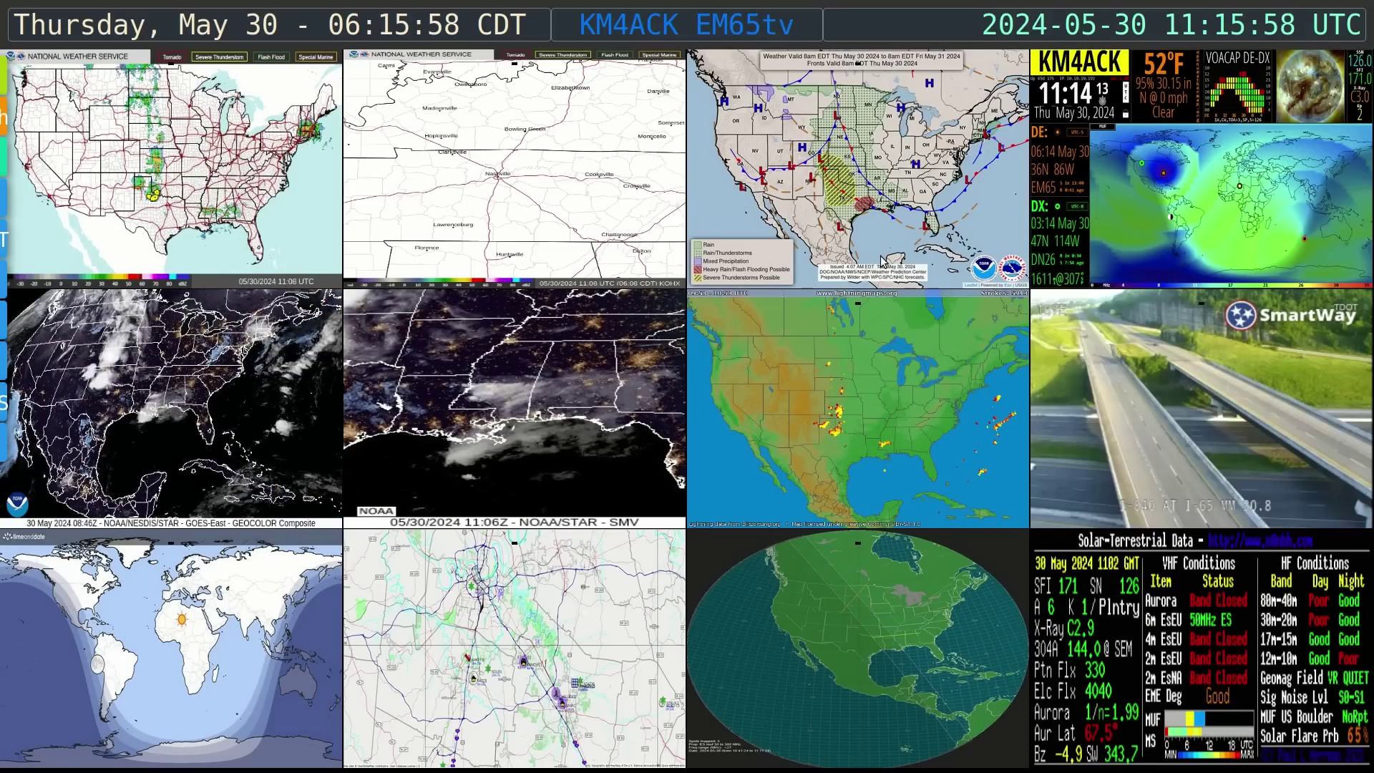
pyautogui.click(888, 218)
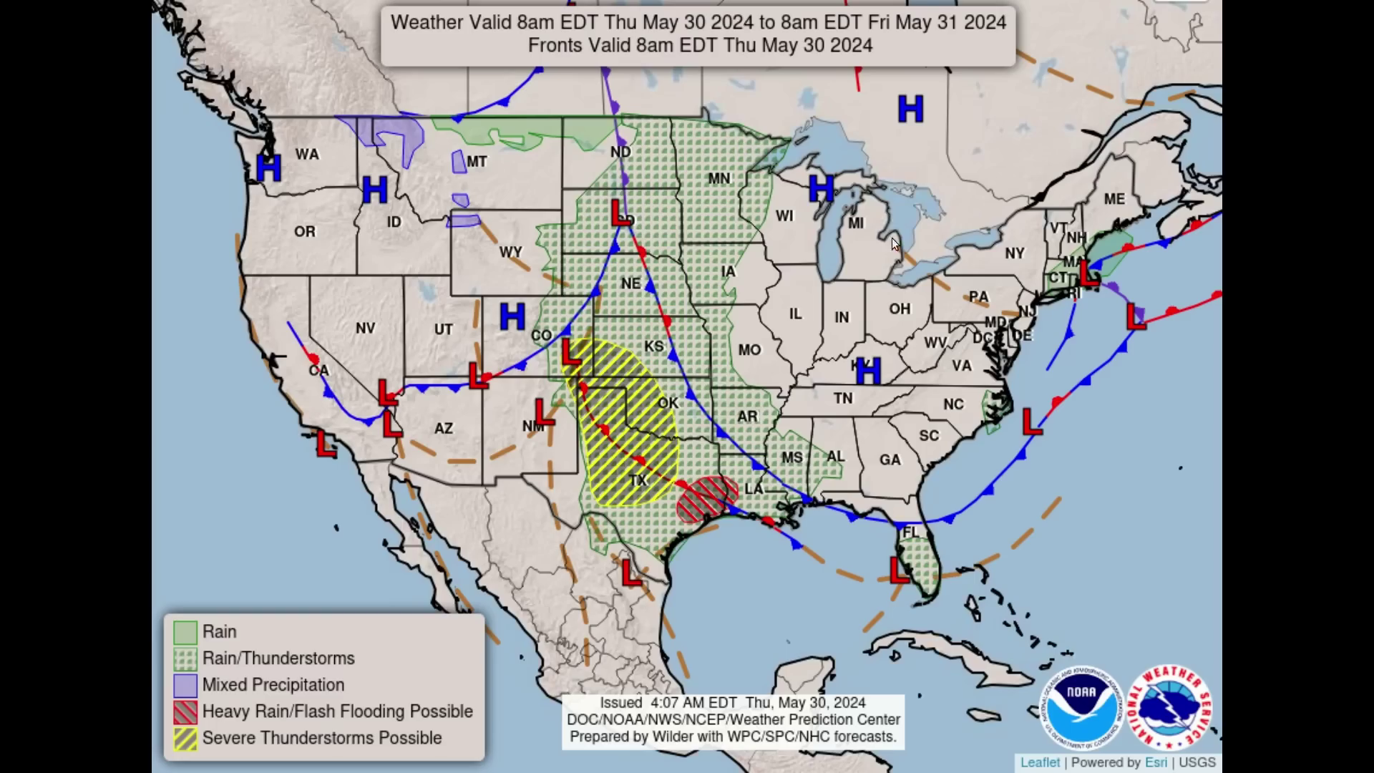
pyautogui.click(762, 336)
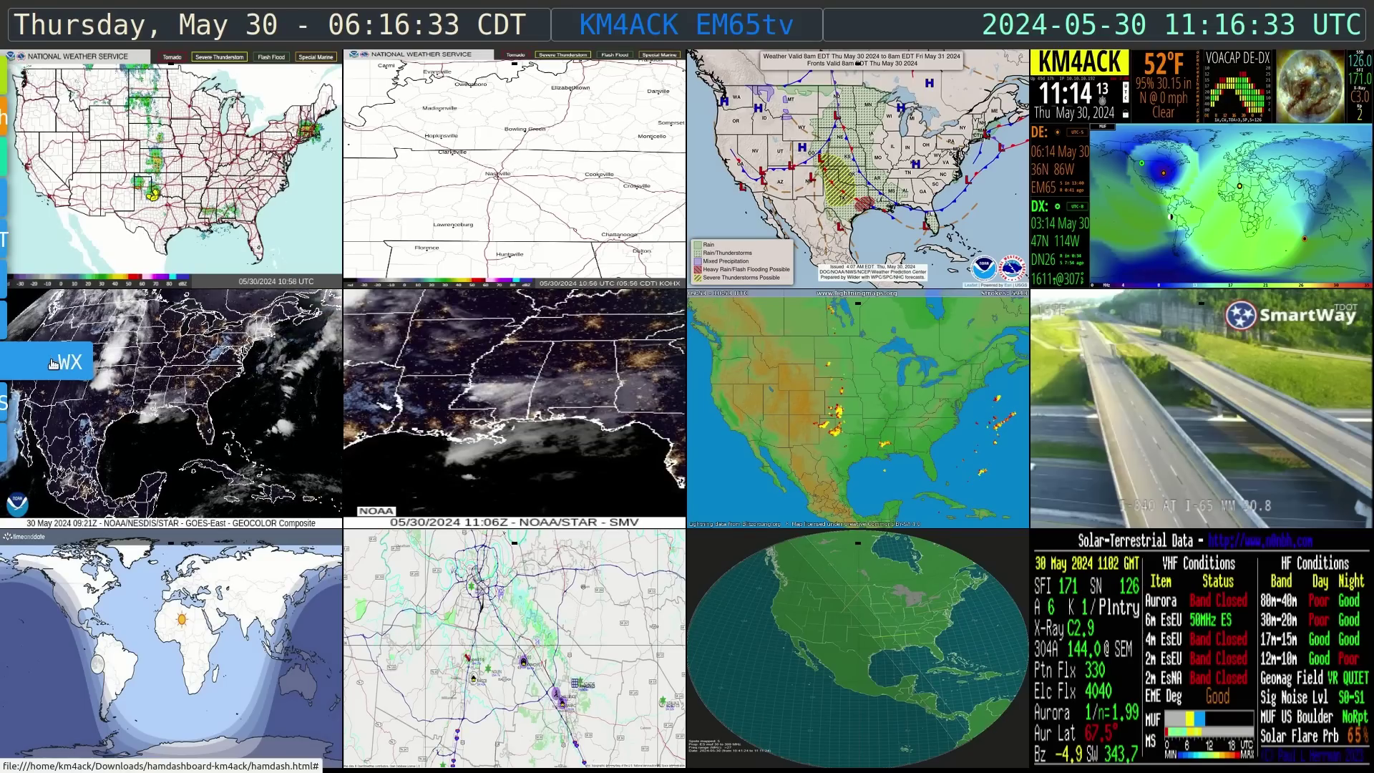
# View the dashboard's WX weather report page, then return to the main dashboard
pyautogui.click(61, 363)
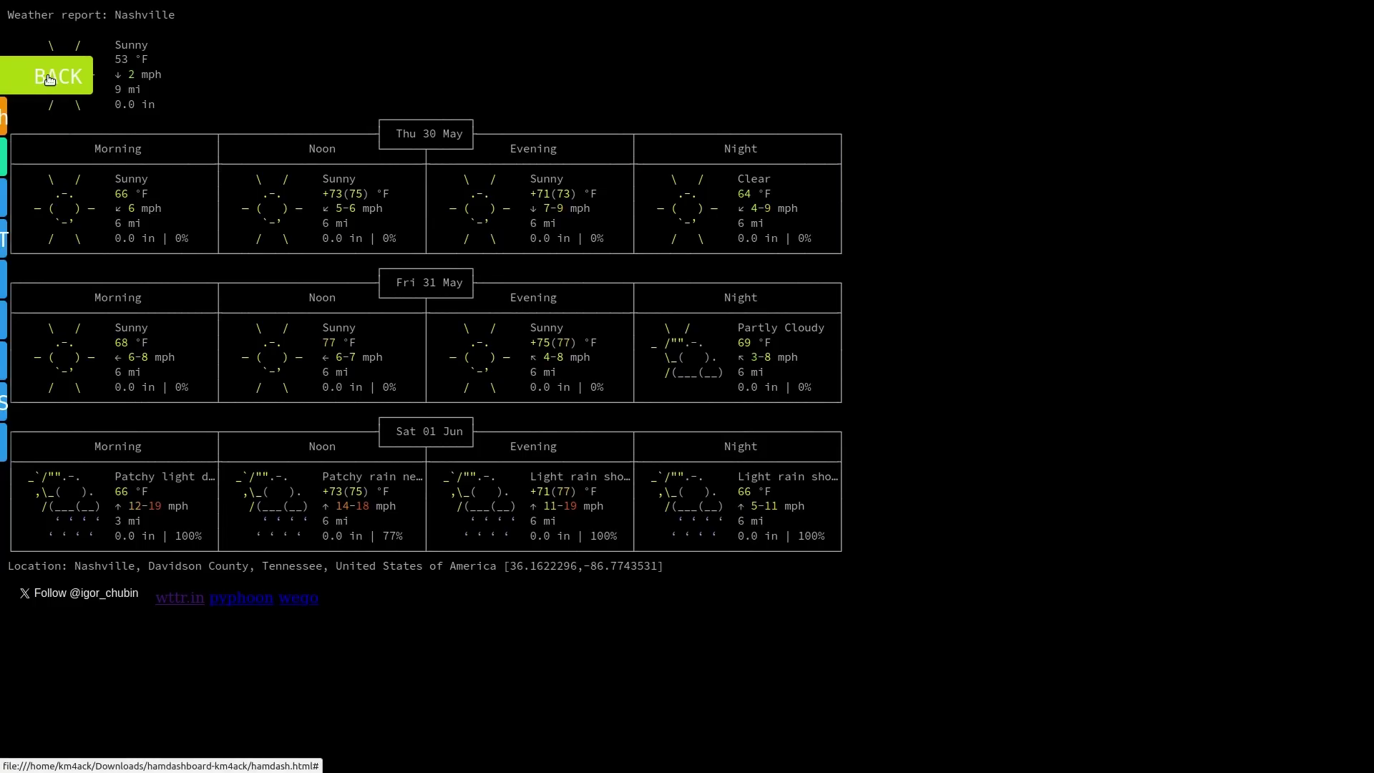
pyautogui.click(50, 80)
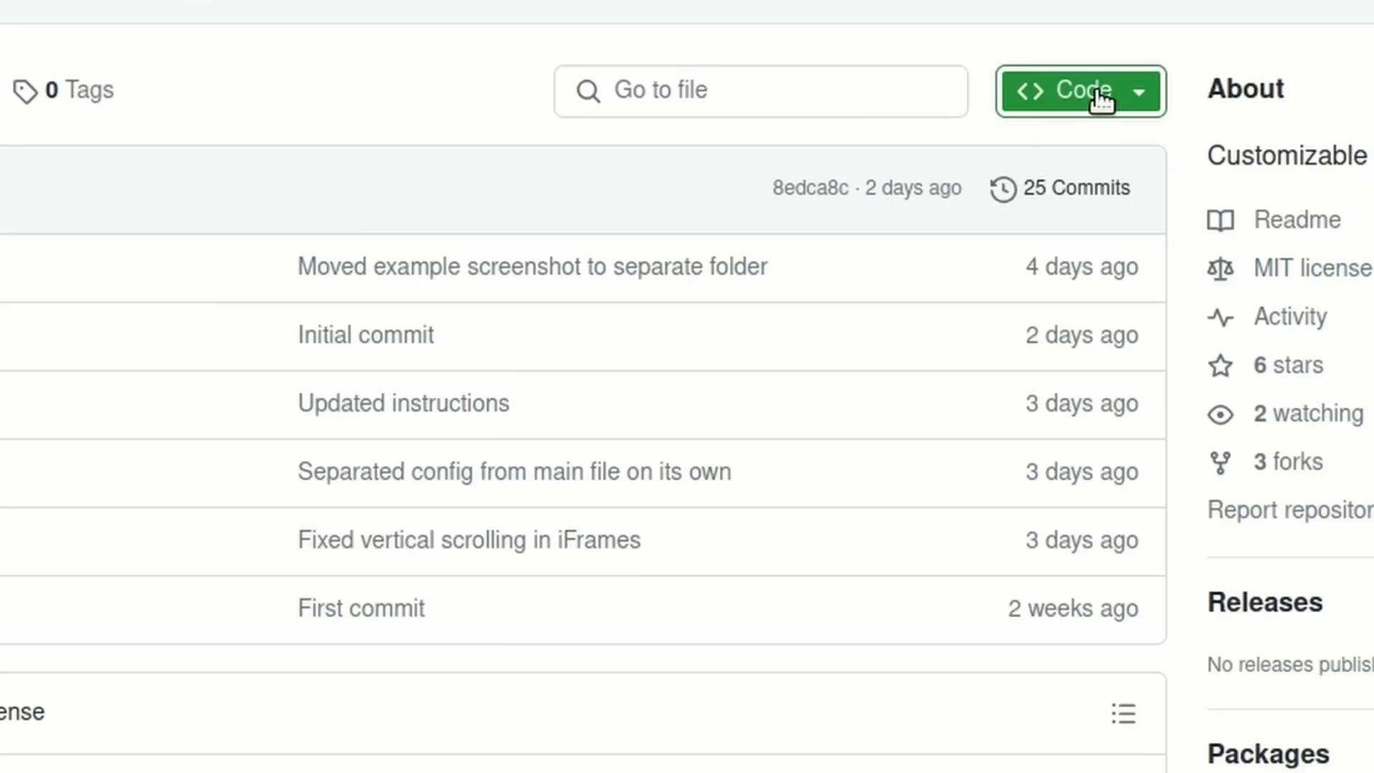
# Show the hamdashboard repository's download options and read the README's instructions, quick help and changelog
pyautogui.click(1102, 100)
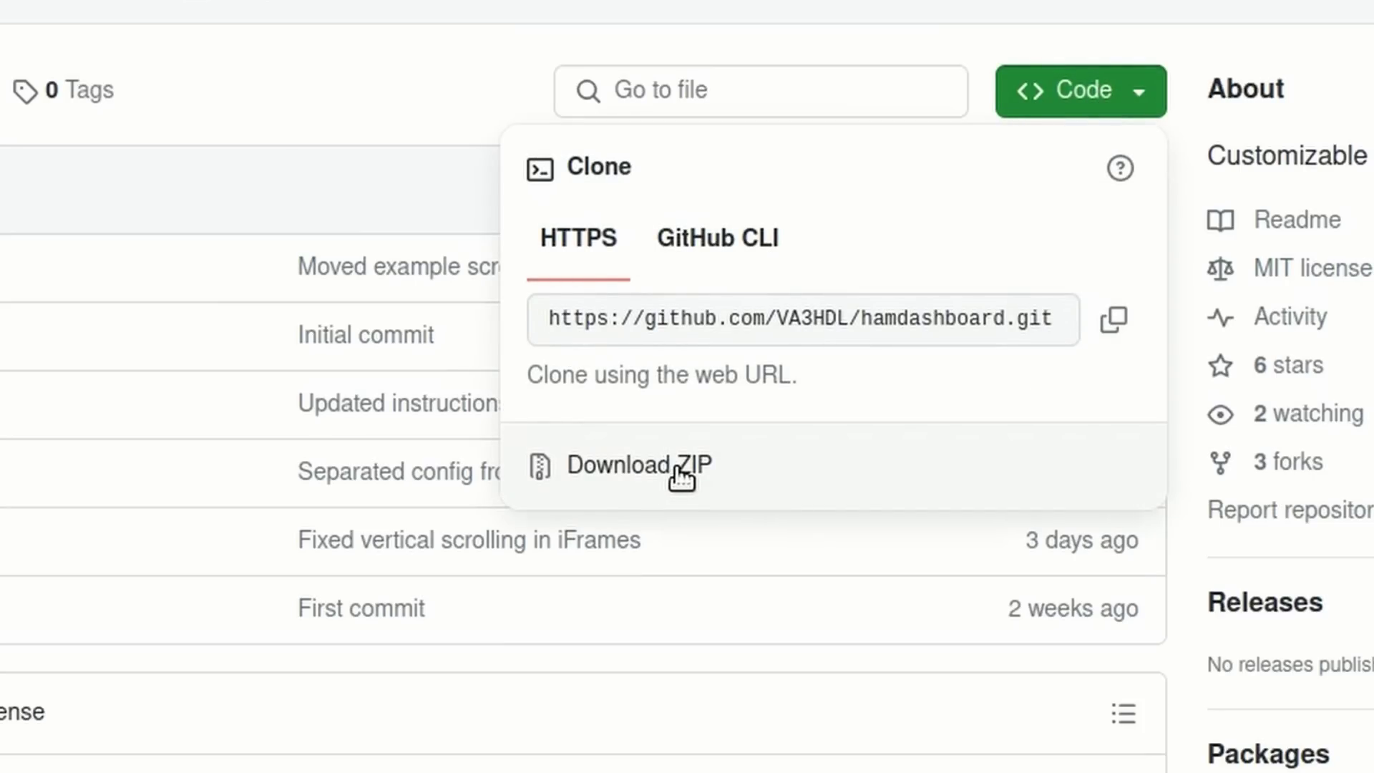
pyautogui.scroll(-5, 573, 372)
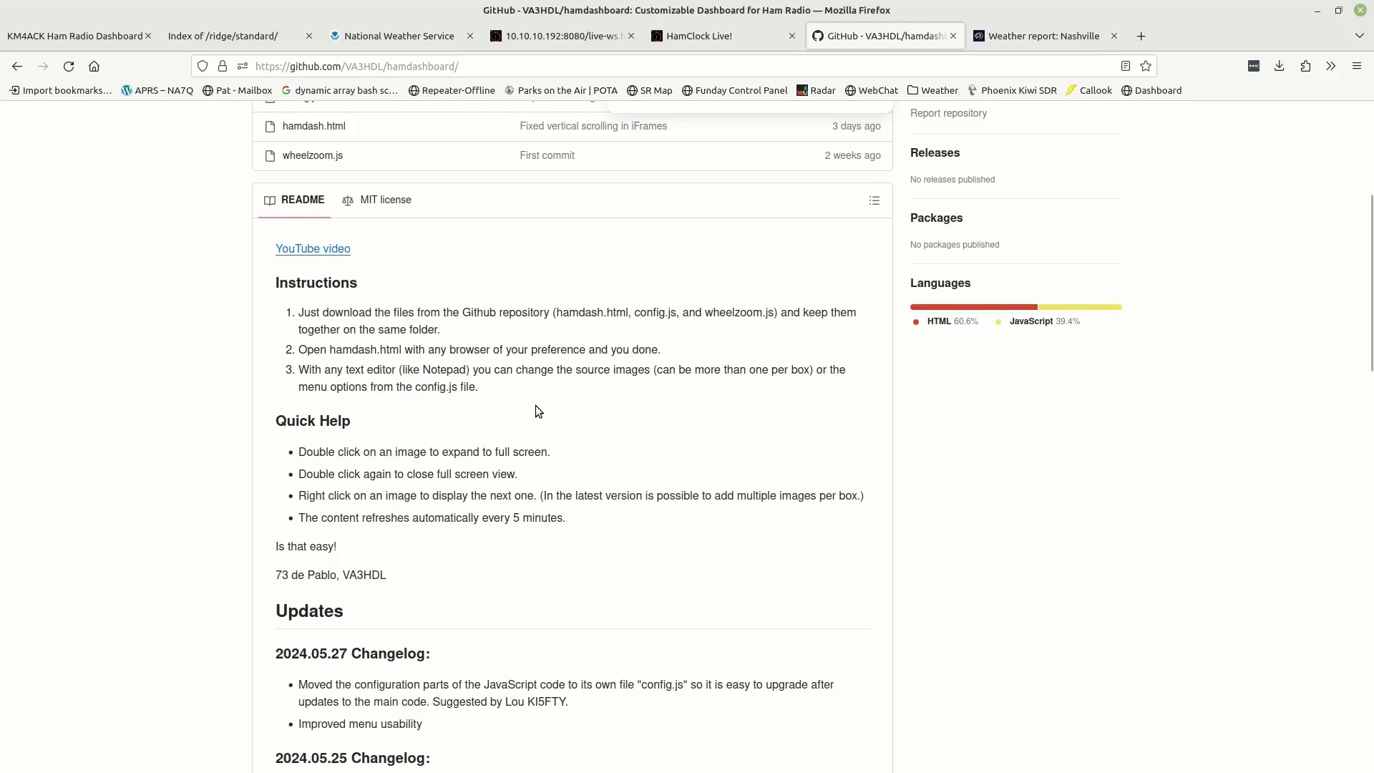
pyautogui.scroll(-6, 646, 472)
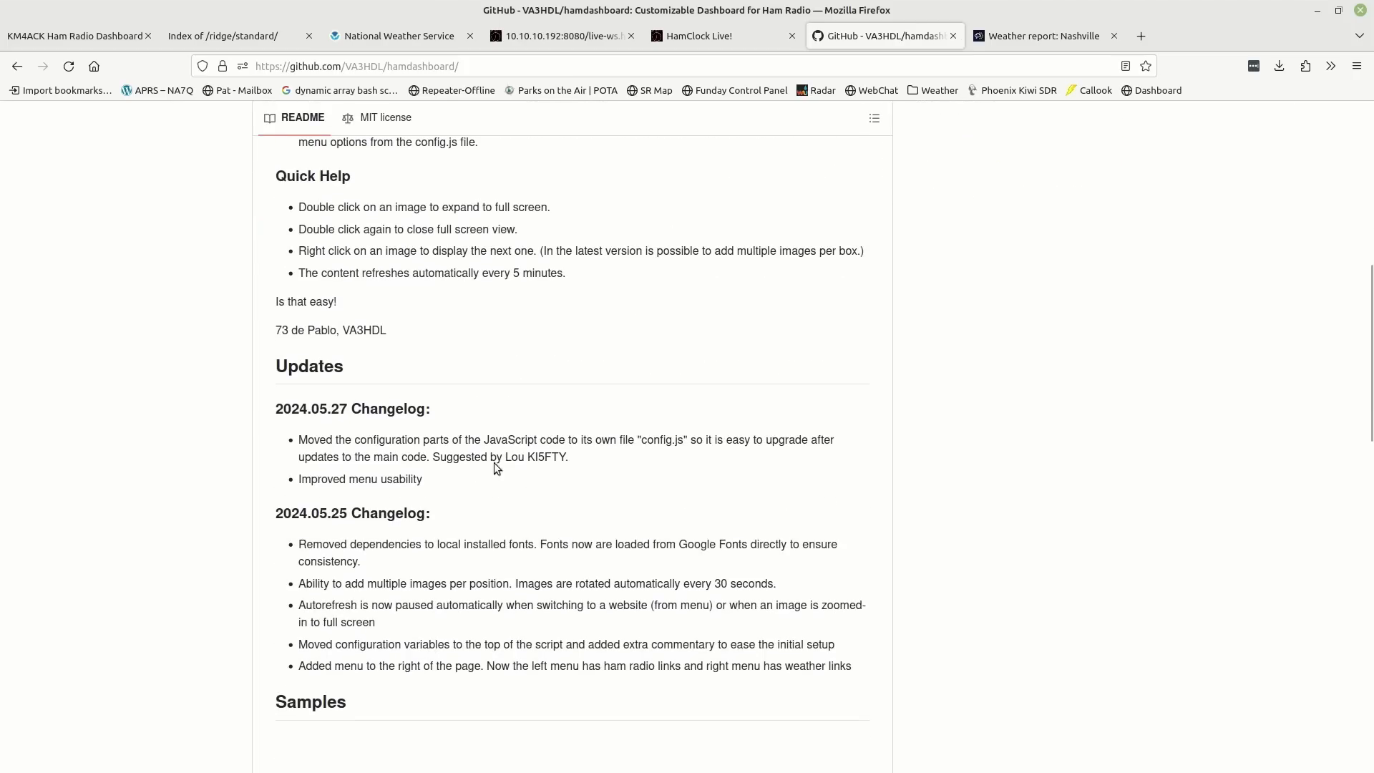
pyautogui.scroll(8, 719, 453)
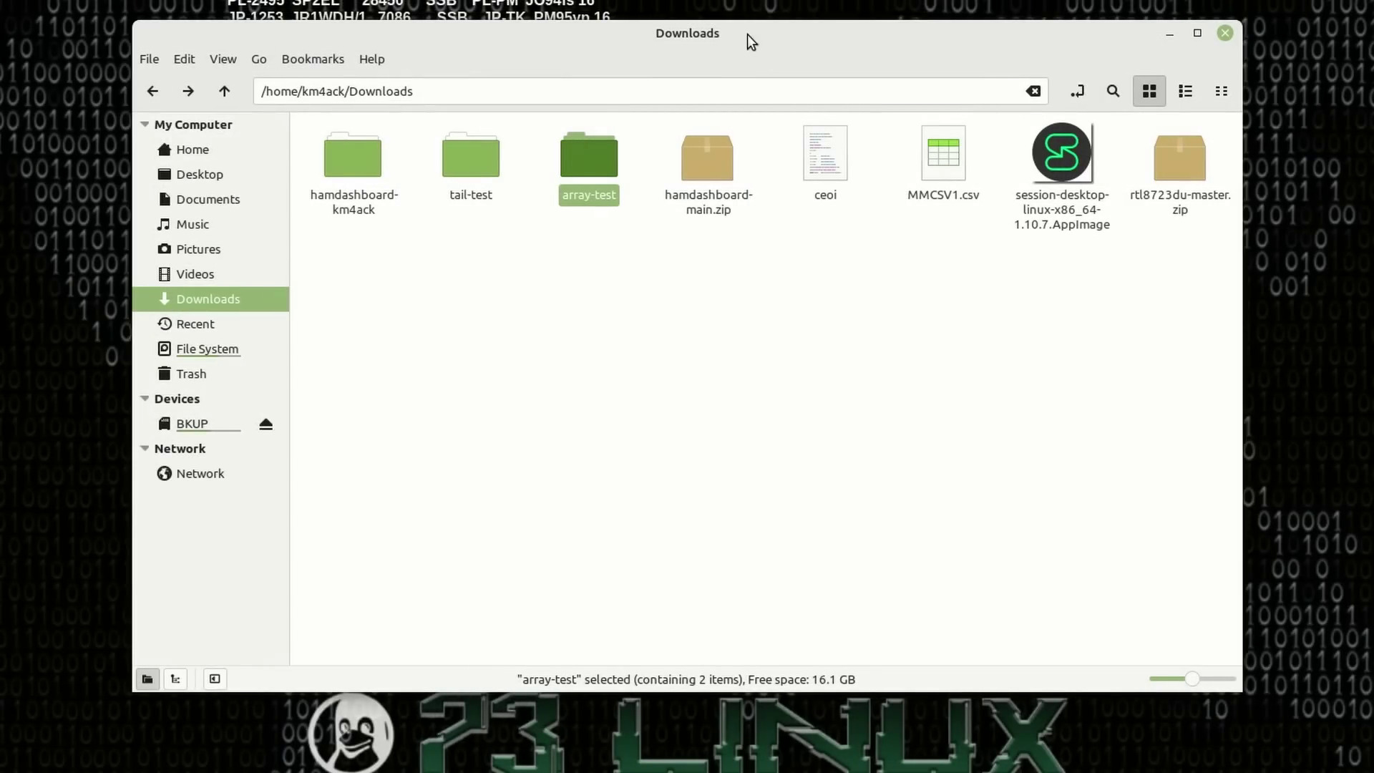
# Extract hamdashboard-main.zip in the Downloads folder and open the extracted hamdashboard-main folder
pyautogui.moveTo(748, 35)
pyautogui.mouseDown()
pyautogui.moveTo(751, 49)
pyautogui.moveTo(751, 38)
pyautogui.mouseUp()
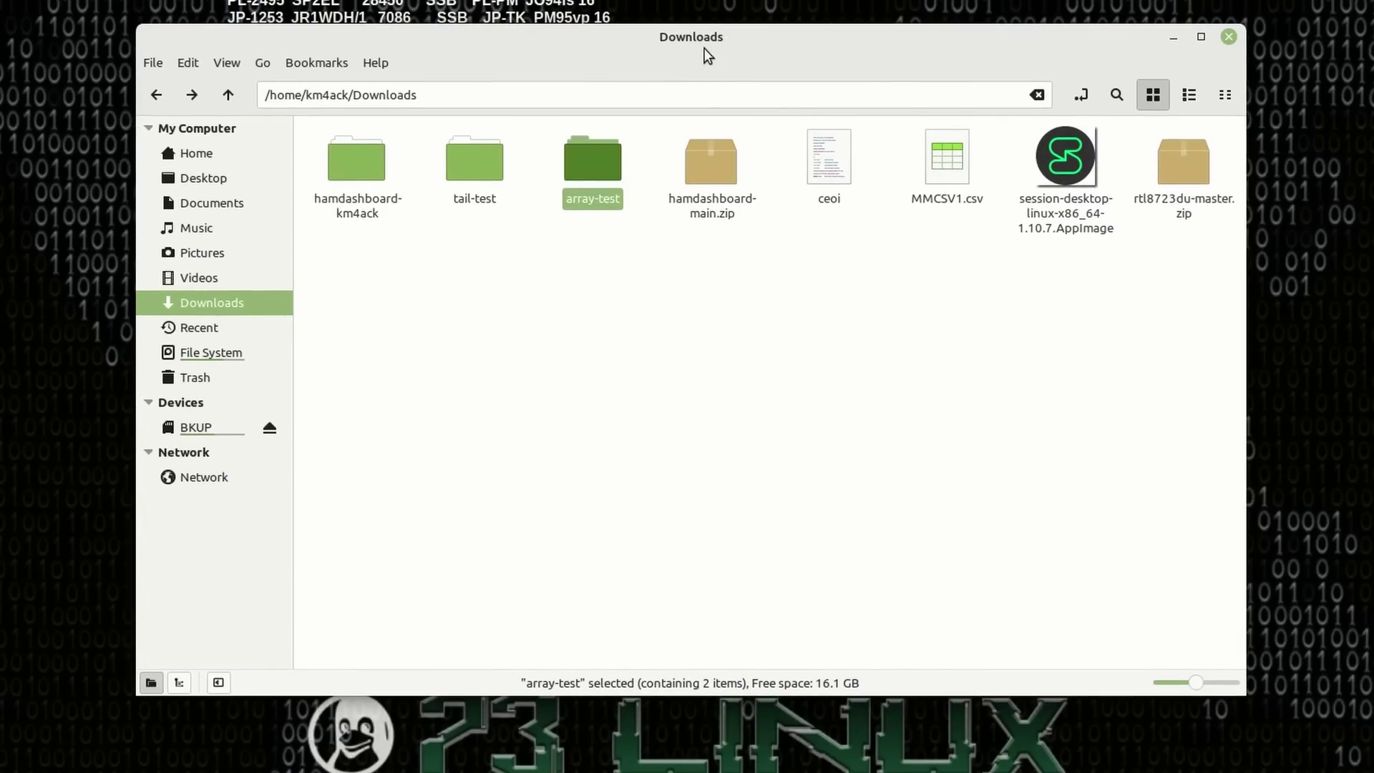
pyautogui.click(715, 153)
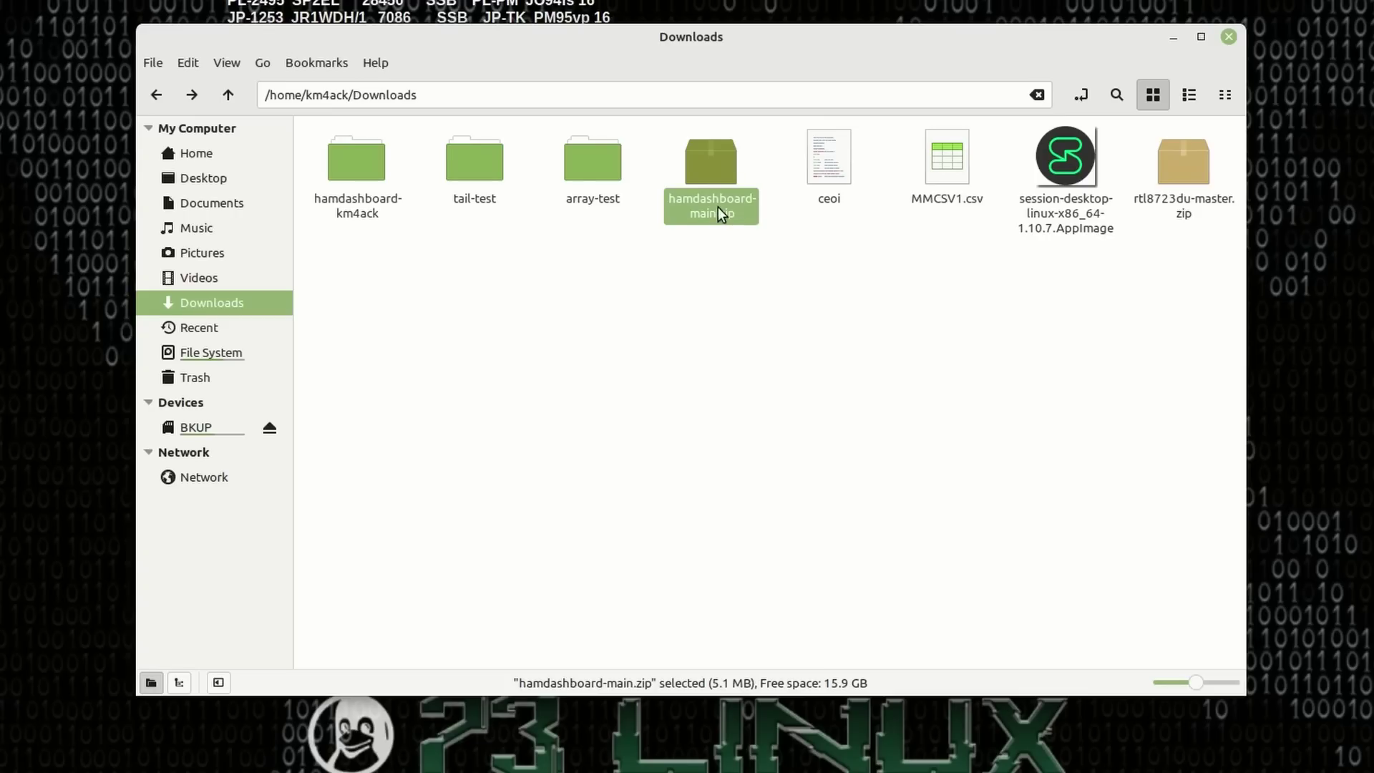
pyautogui.rightClick(711, 166)
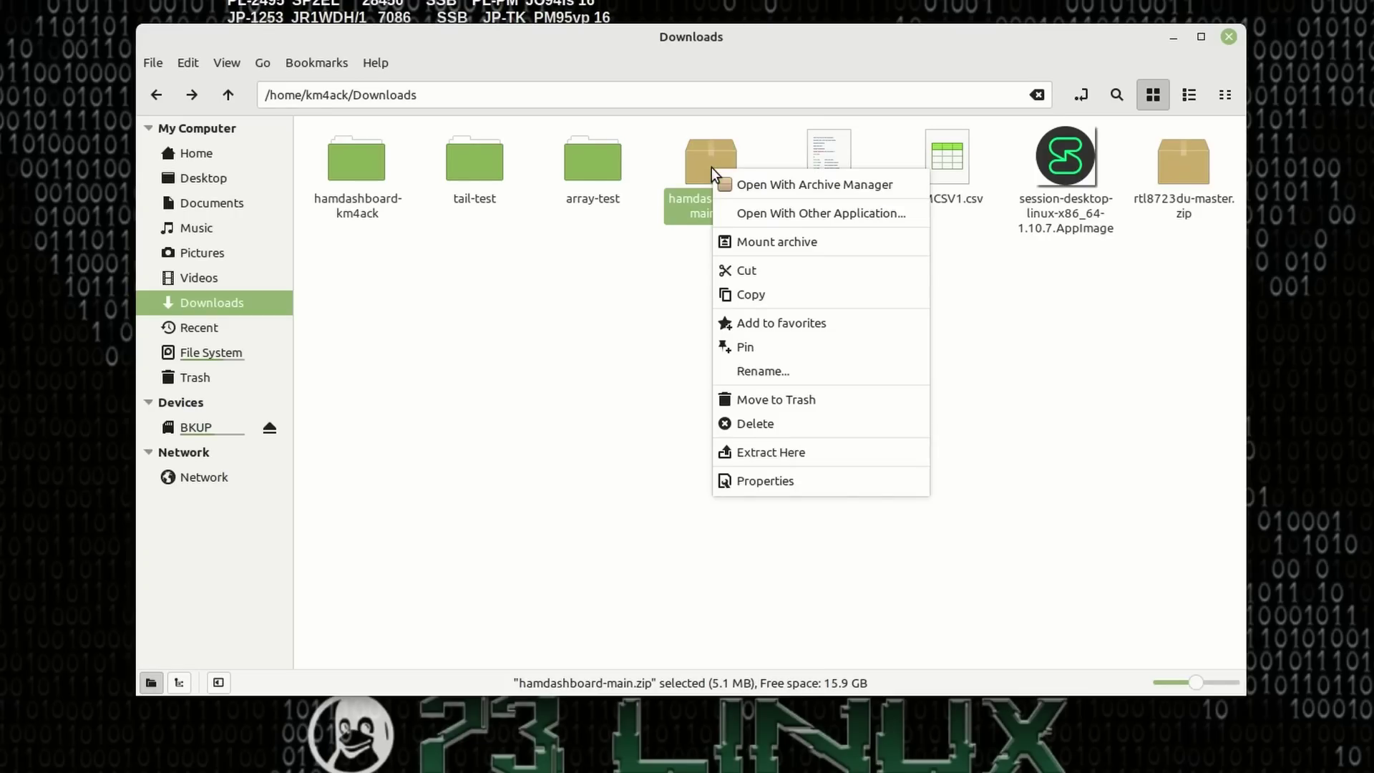
pyautogui.click(799, 450)
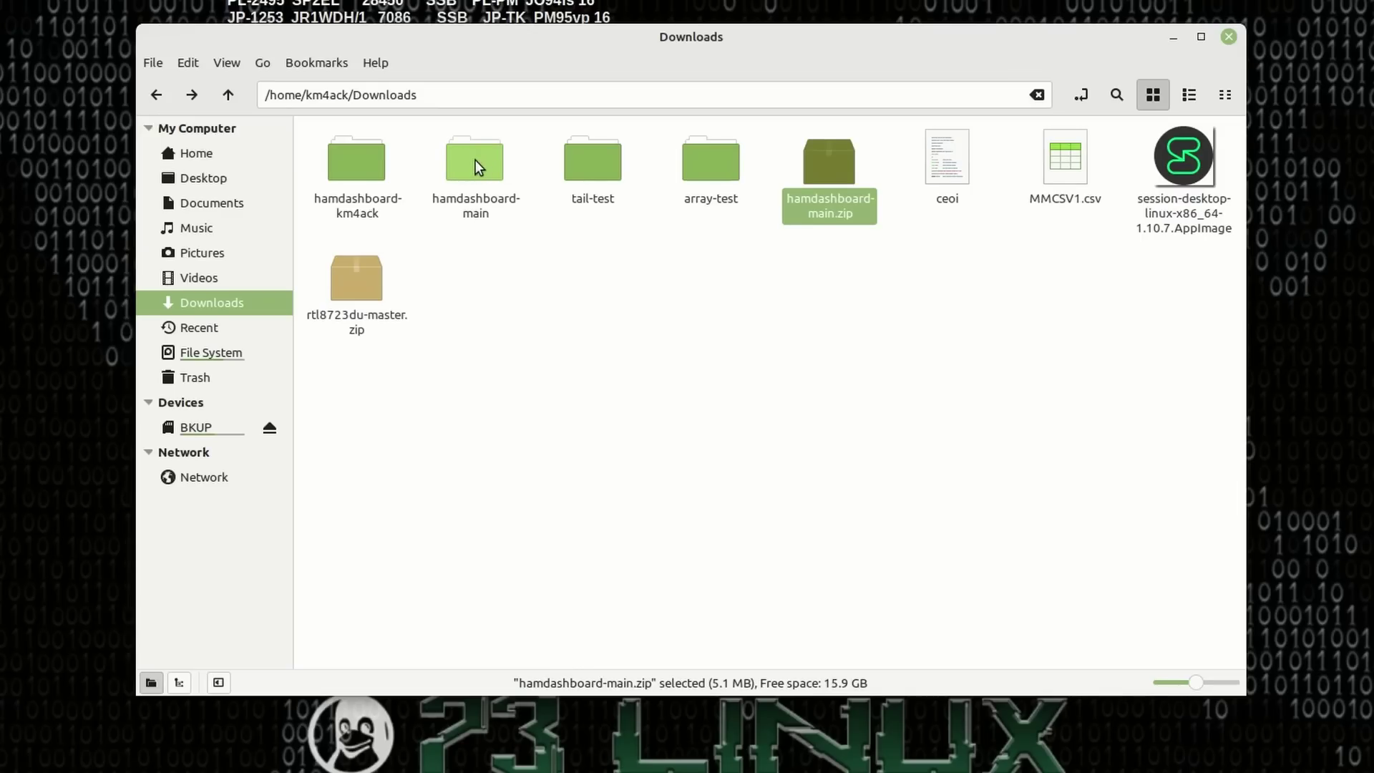
pyautogui.doubleClick(475, 160)
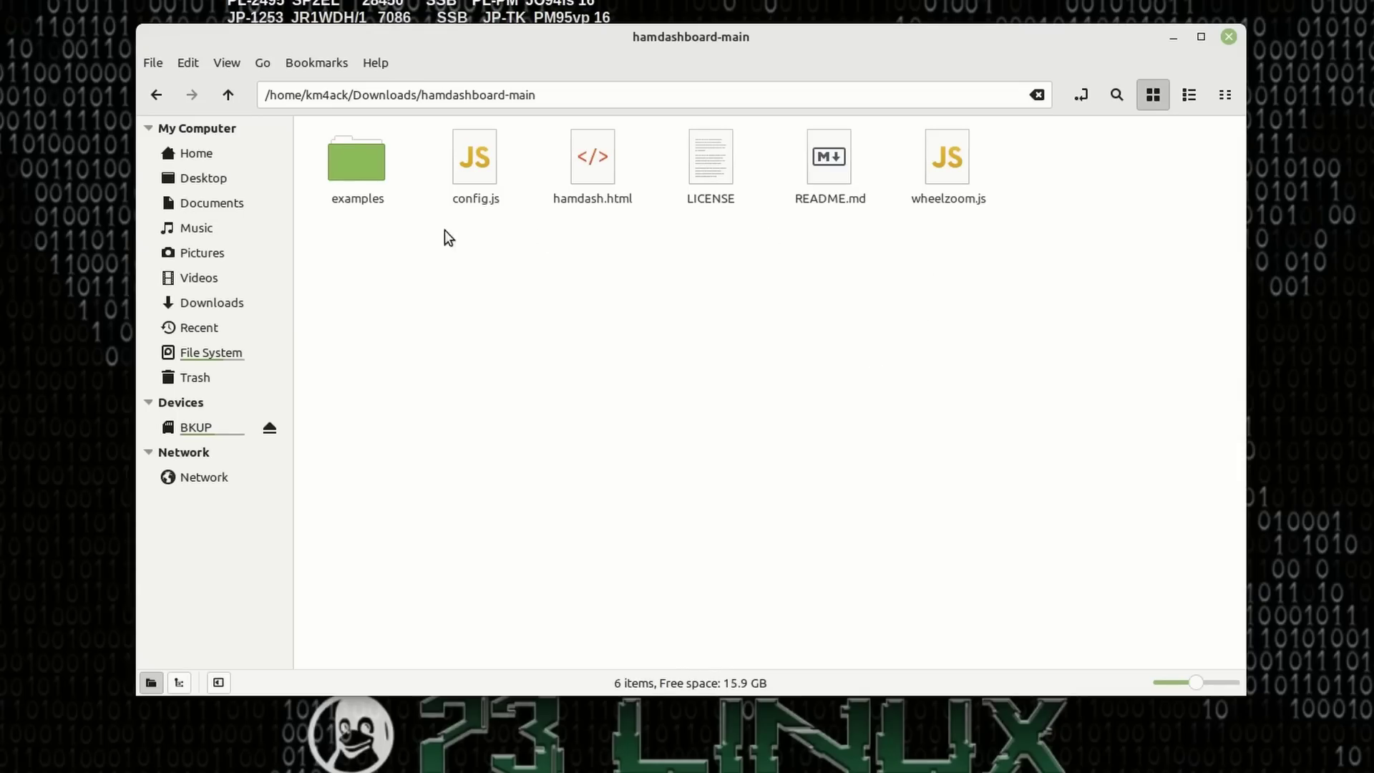
# Look inside the examples folder of hamdashboard-main, then delete that folder
pyautogui.click(359, 165)
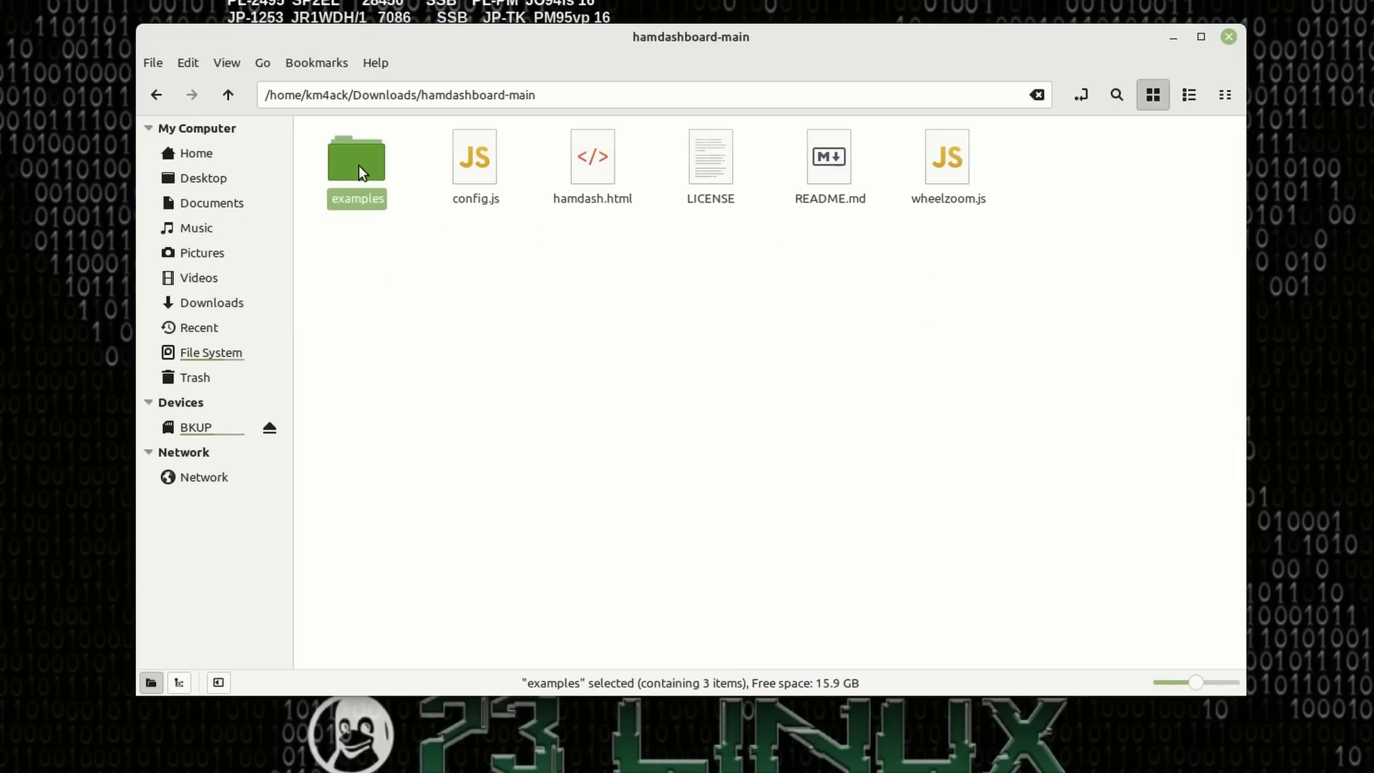
pyautogui.doubleClick(359, 166)
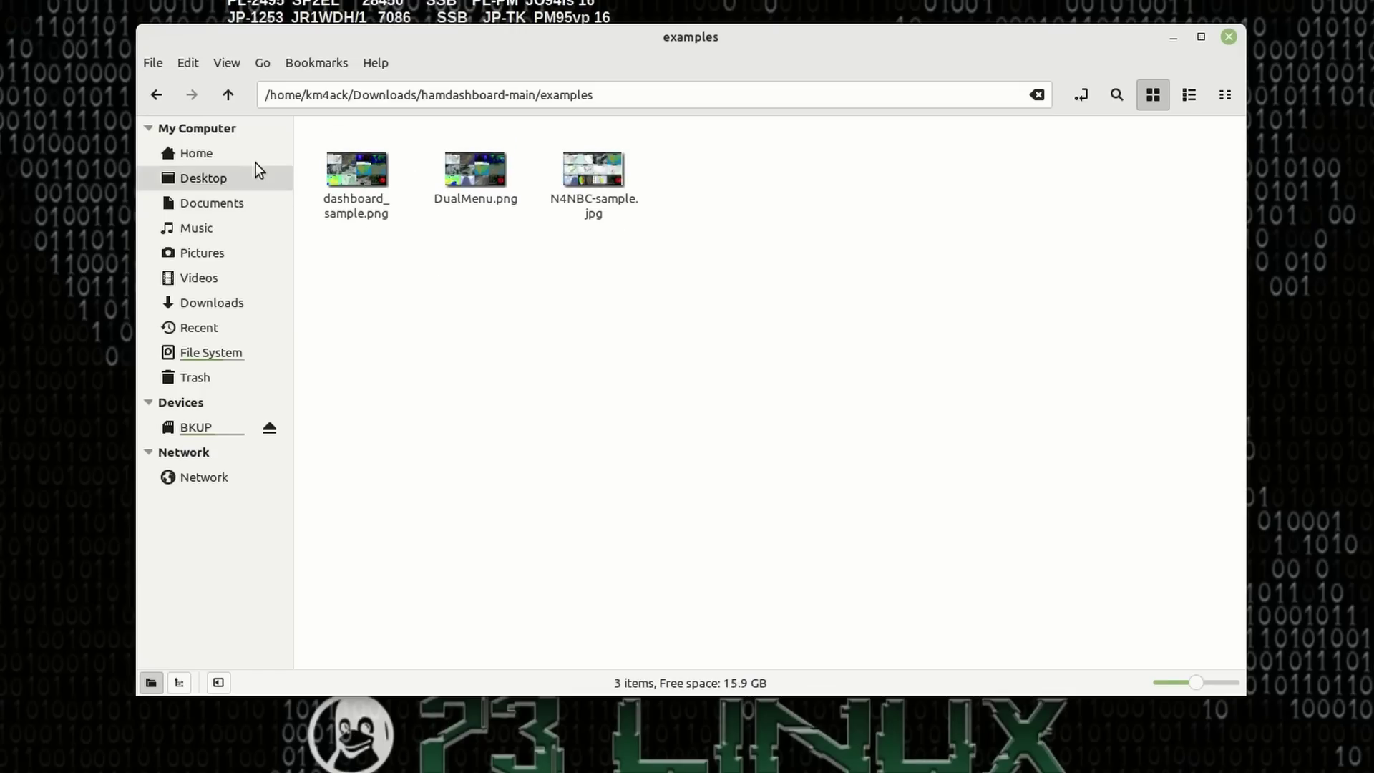
pyautogui.click(157, 96)
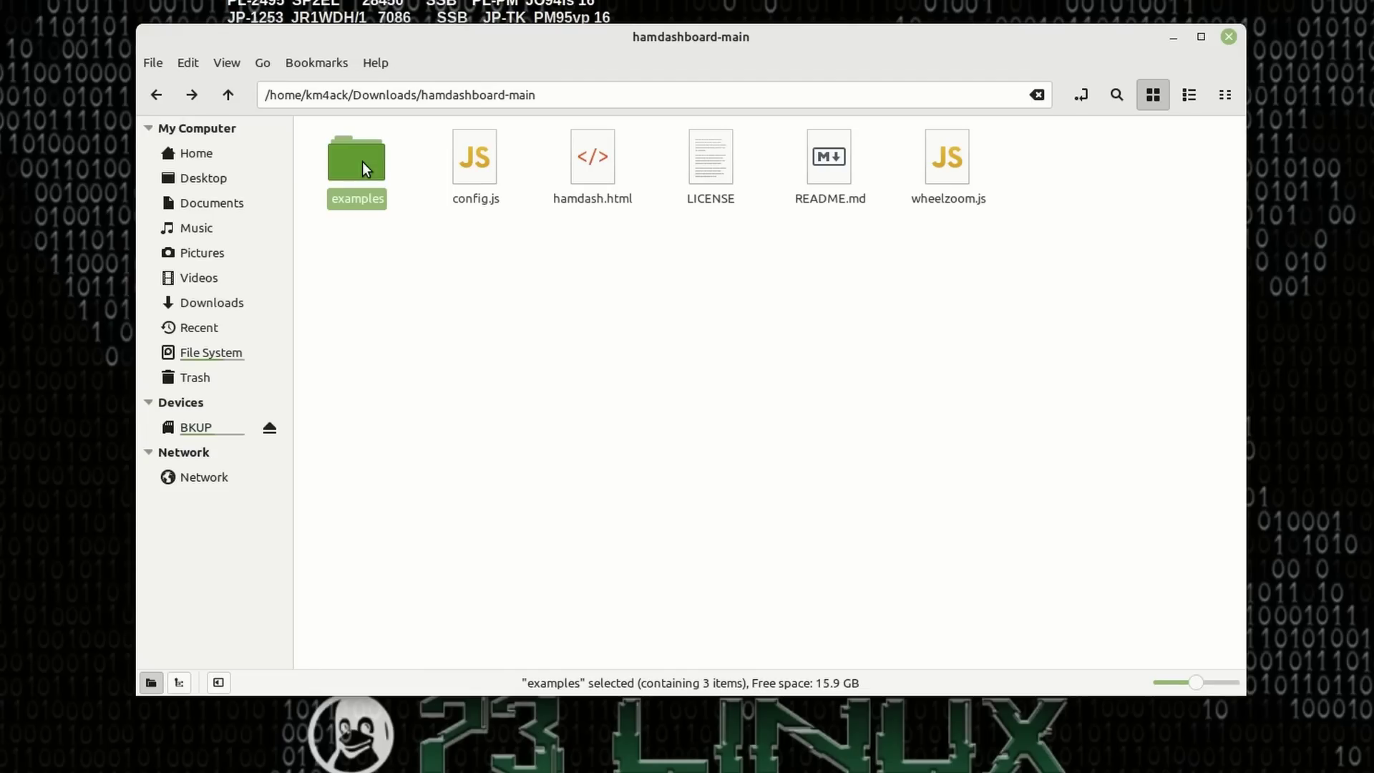
pyautogui.press('Delete')
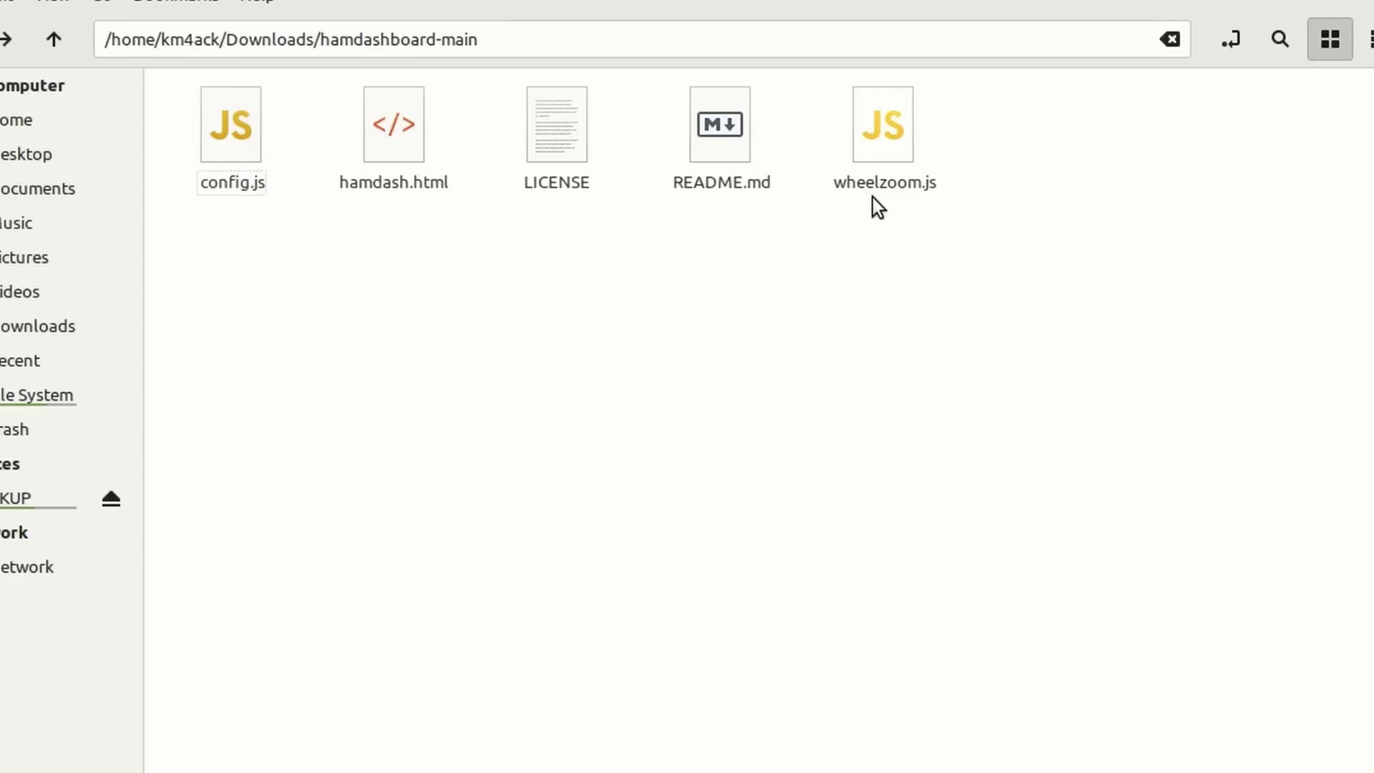
# Open config.js in the text editor, set topBarCenterText to "KM4ACK - EM65" and save the file
pyautogui.rightClick(229, 128)
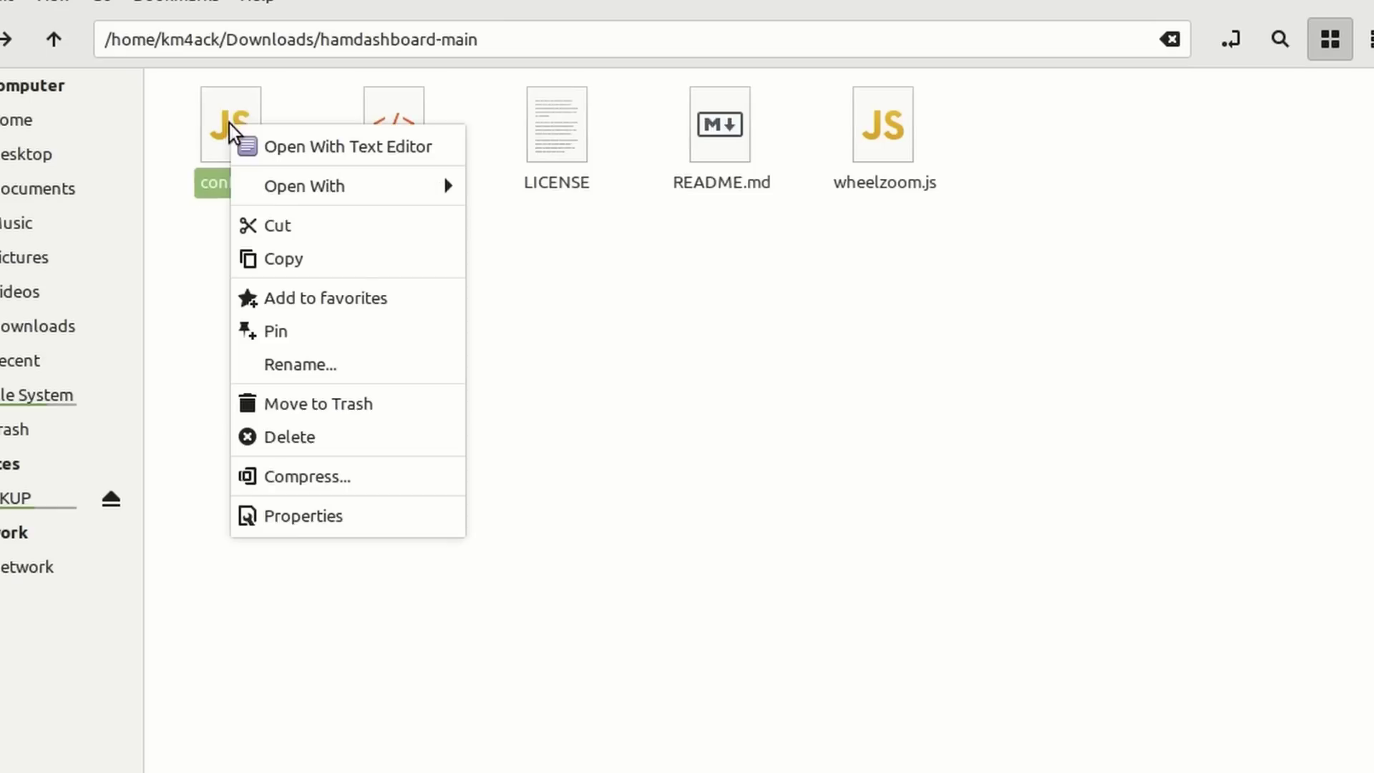
pyautogui.click(336, 148)
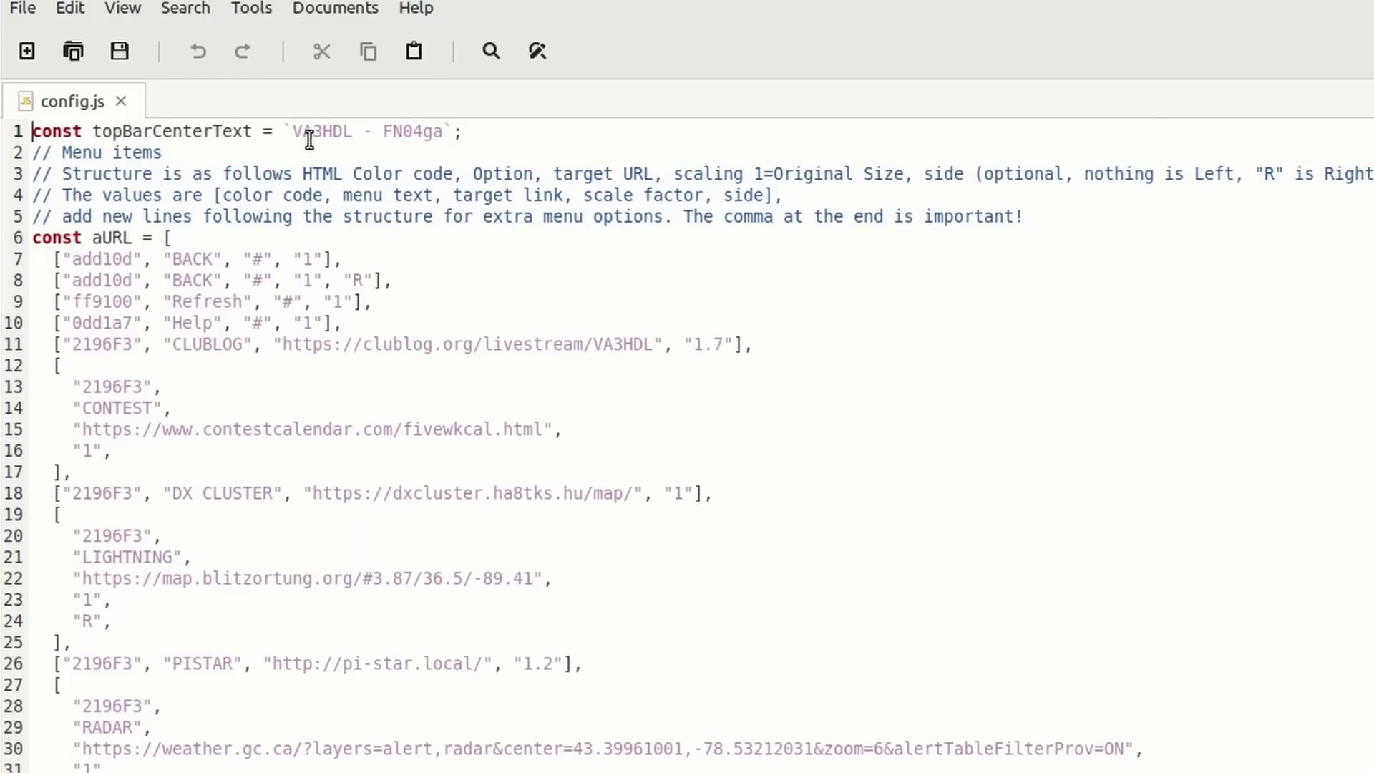
pyautogui.moveTo(292, 131); pyautogui.dragTo(434, 131)
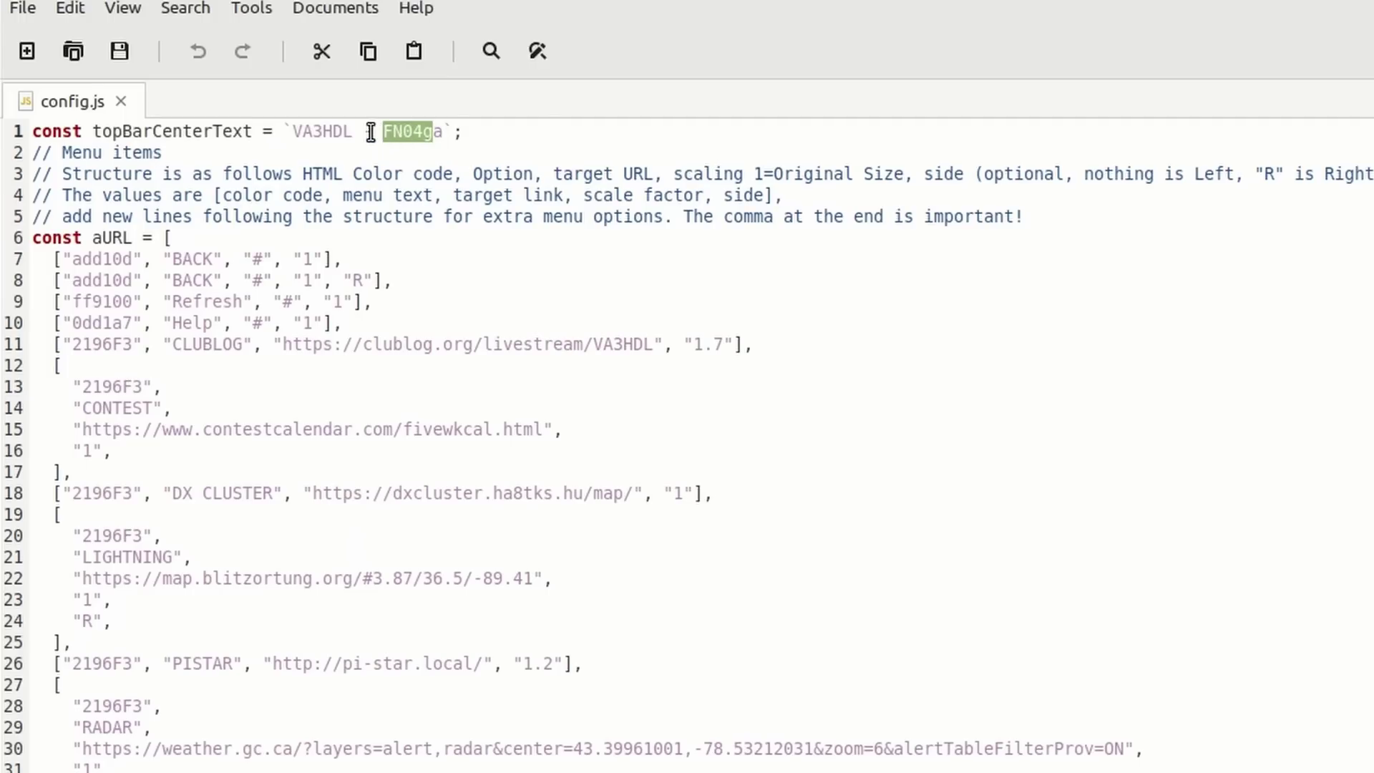
pyautogui.press('Left')
pyautogui.moveTo(296, 131); pyautogui.dragTo(440, 131)
pyautogui.write('KM4ACK - EM65')
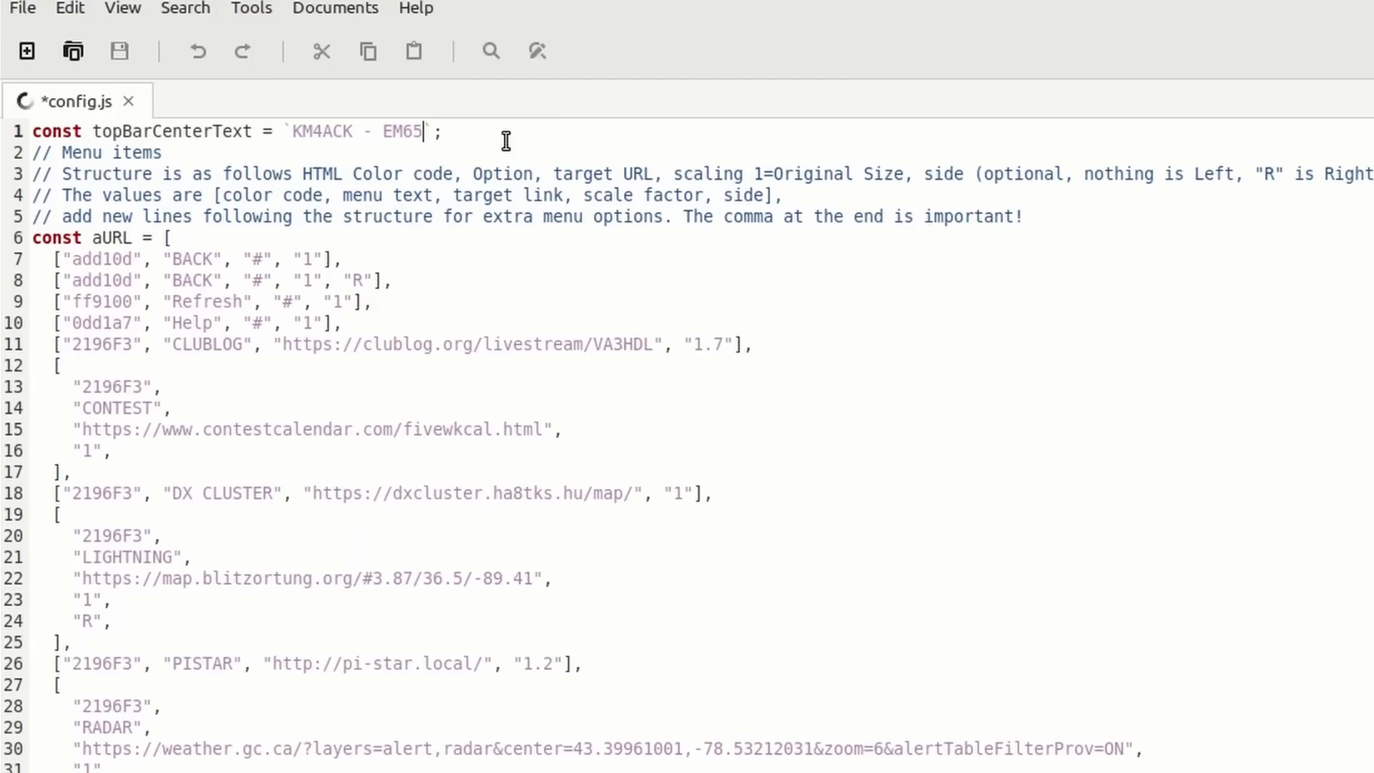
pyautogui.hotkey('ctrl', 's')
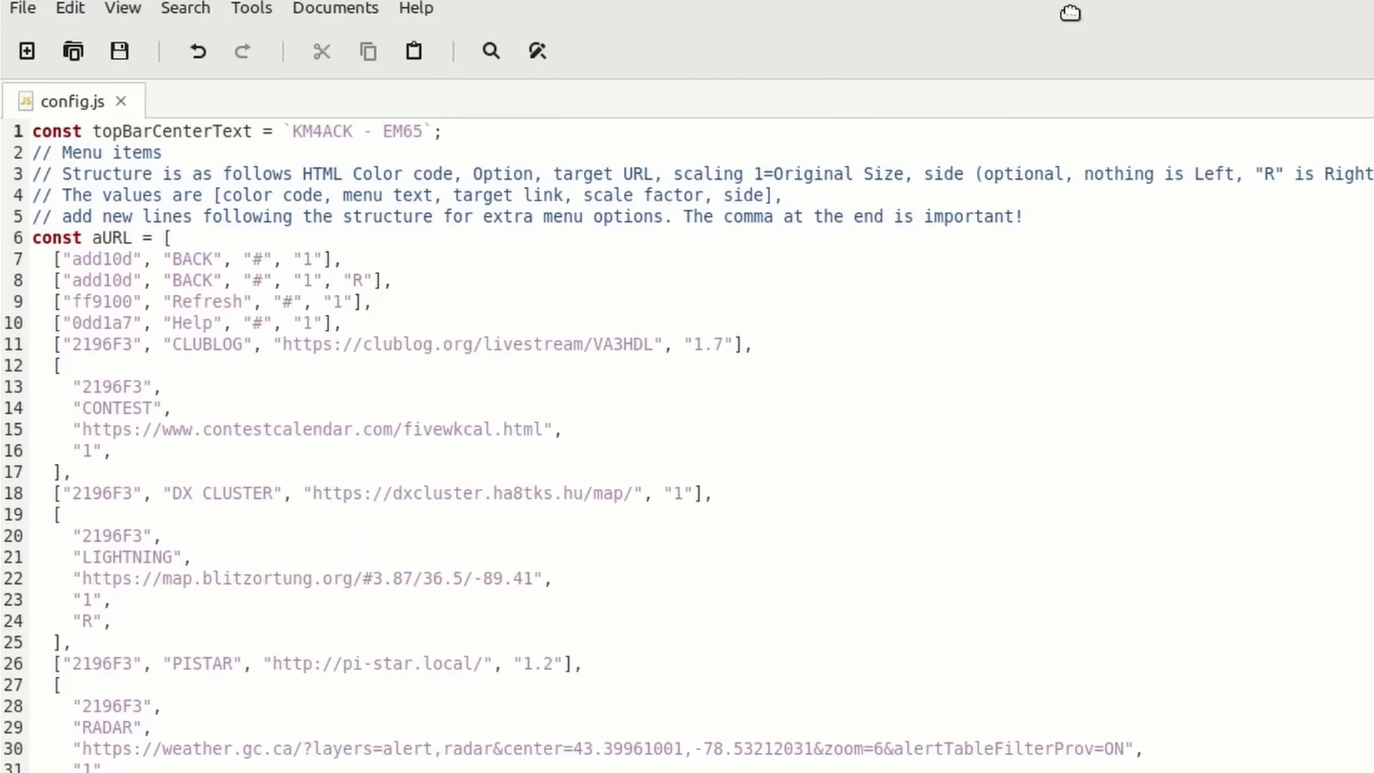
# Return to the hamdashboard-main folder, open hamdash.html in Firefox and check the dashboard's top bar text
pyautogui.moveTo(1070, 12); pyautogui.dragTo(1059, 55)
pyautogui.click(1035, 6)
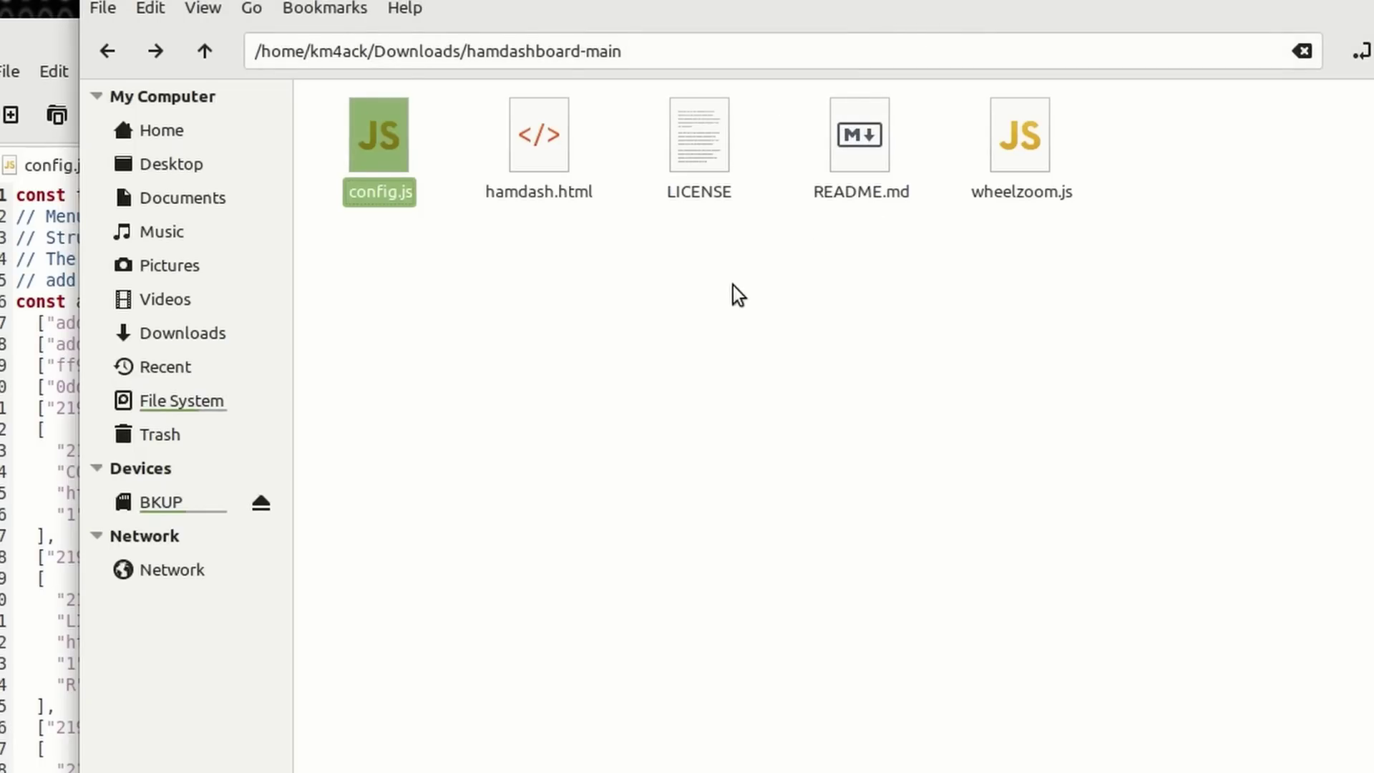
pyautogui.rightClick(542, 146)
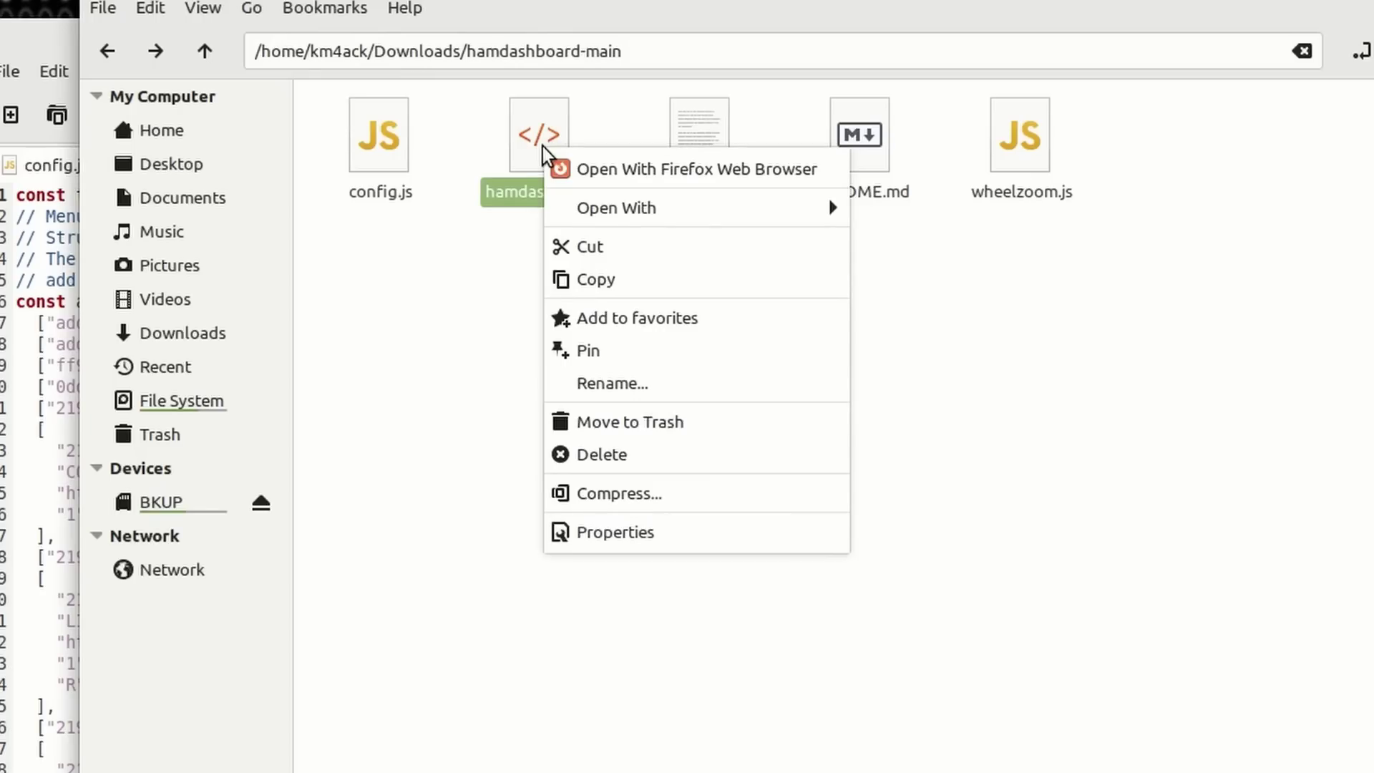
pyautogui.click(629, 169)
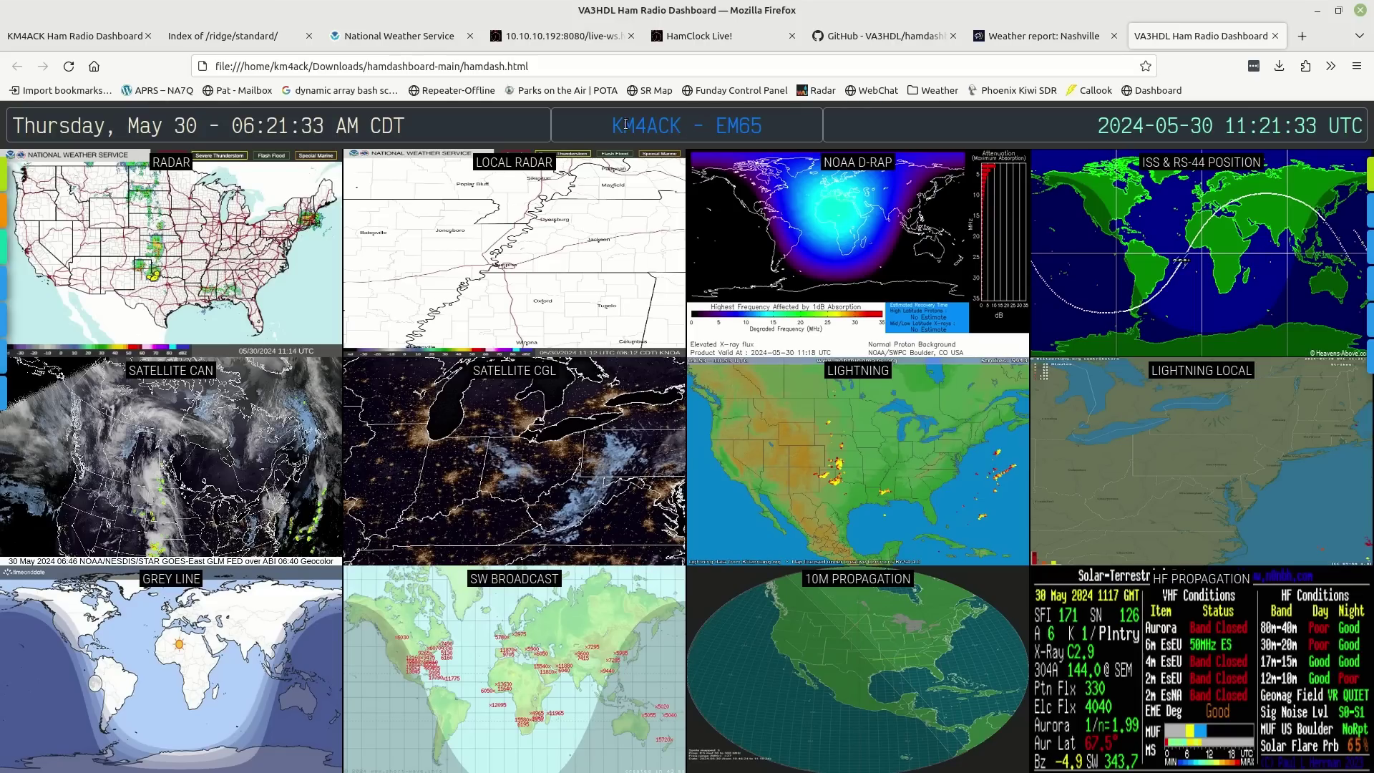
pyautogui.moveTo(613, 126); pyautogui.dragTo(766, 122)
pyautogui.click(767, 122)
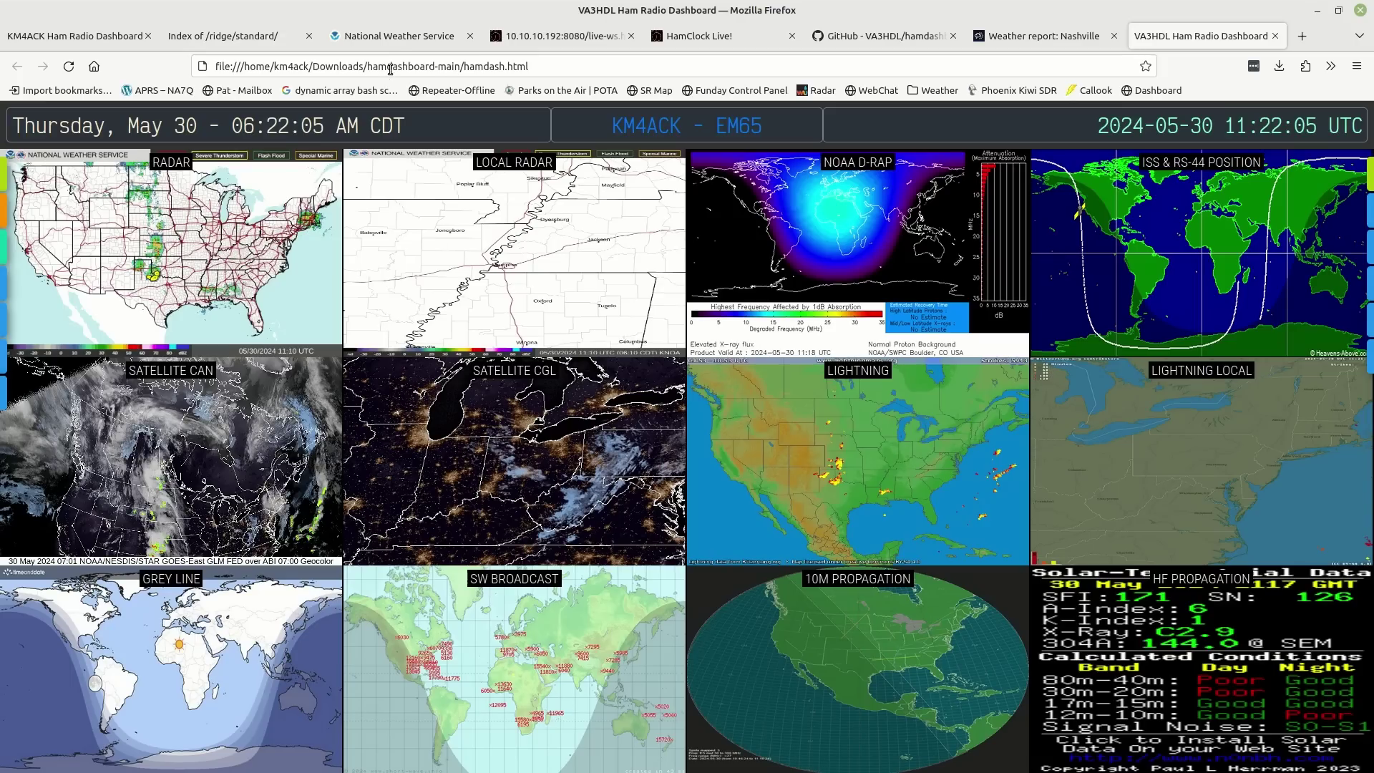
# Search the radar.weather.gov ridge/standard index for "ohx" and copy the link to KOHX_loop.gif
pyautogui.click(262, 37)
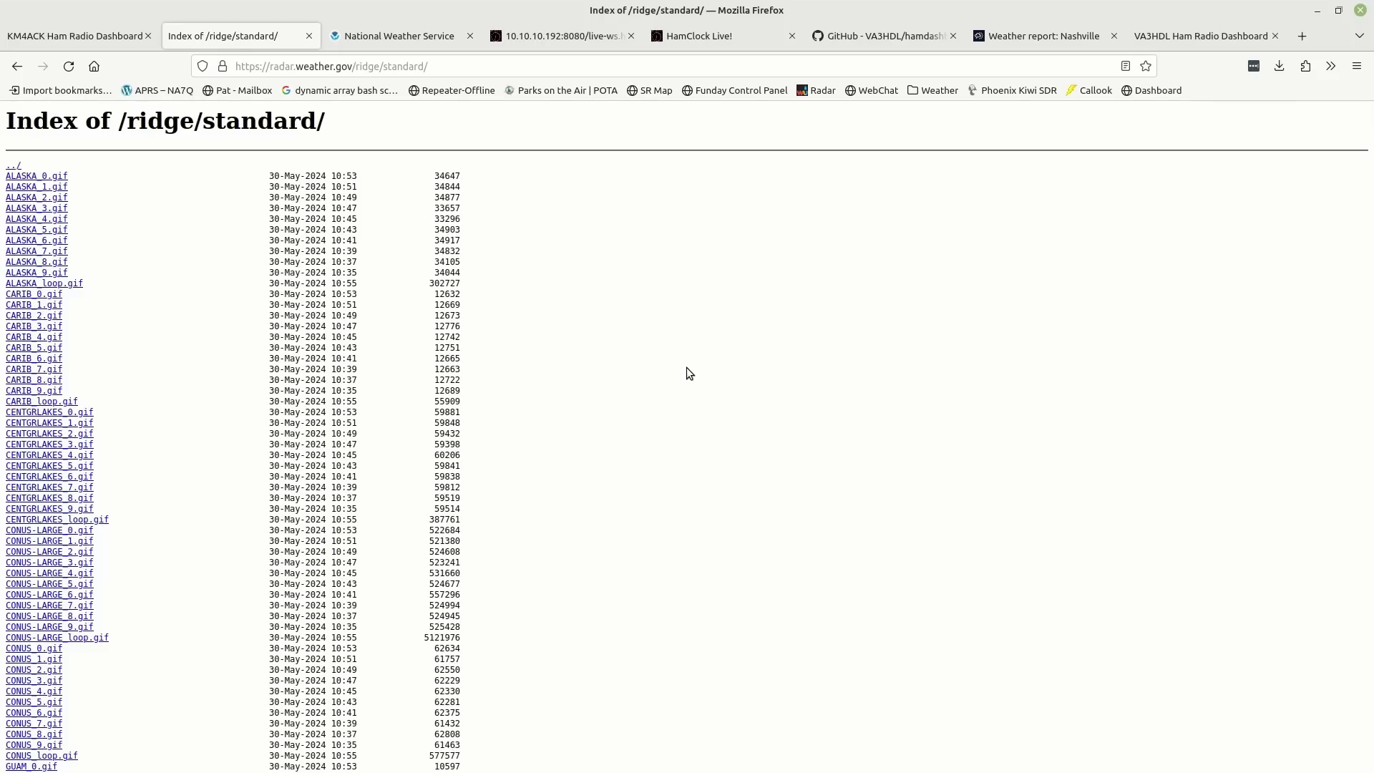
pyautogui.hotkey('ctrl', 'f')
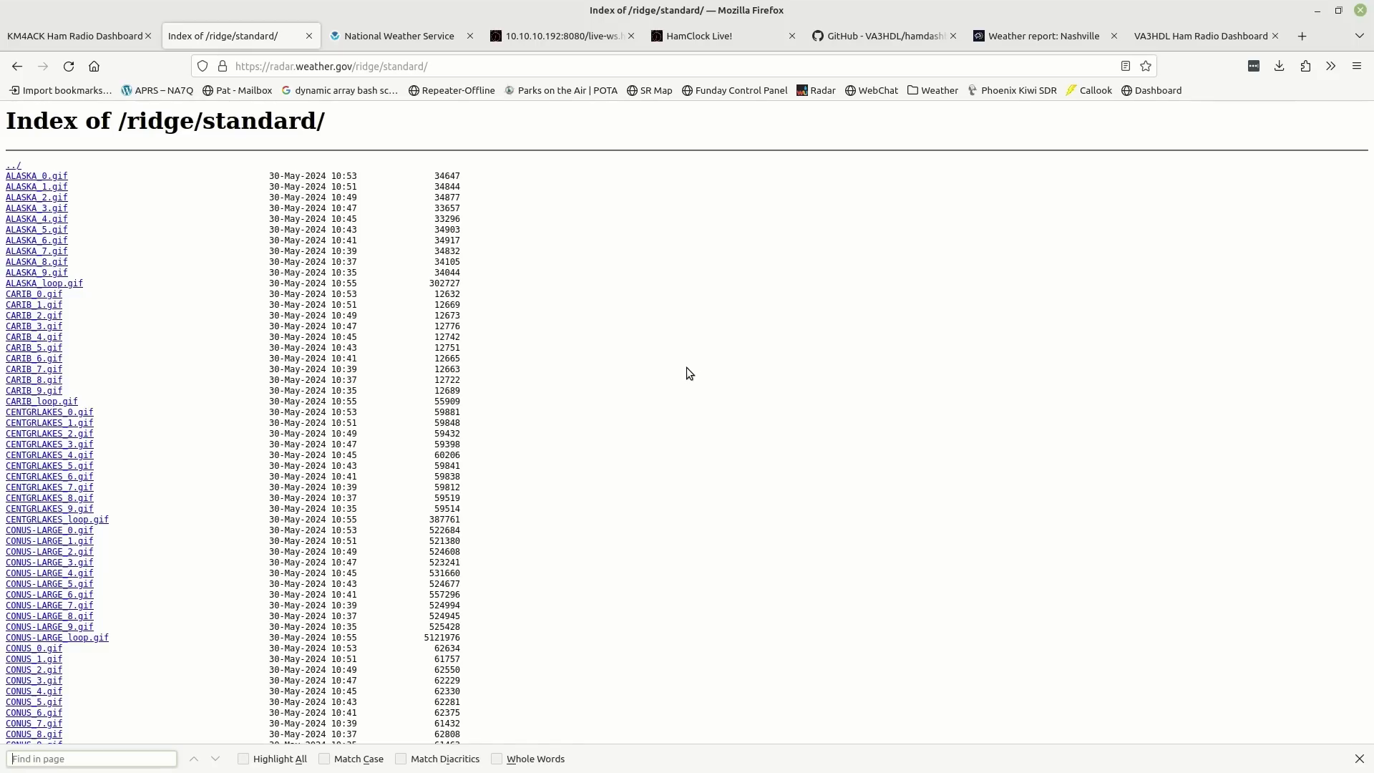
pyautogui.write('ohx')
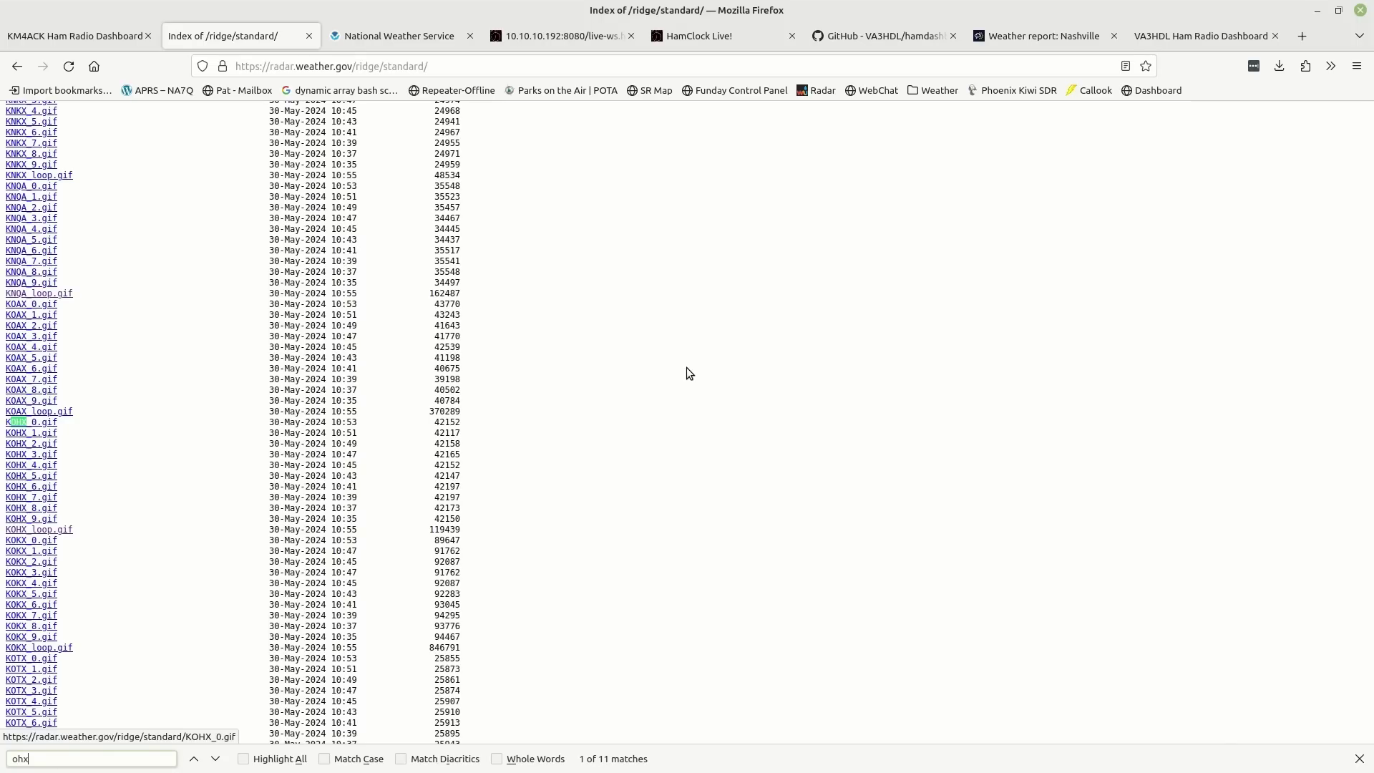
pyautogui.press('Return')
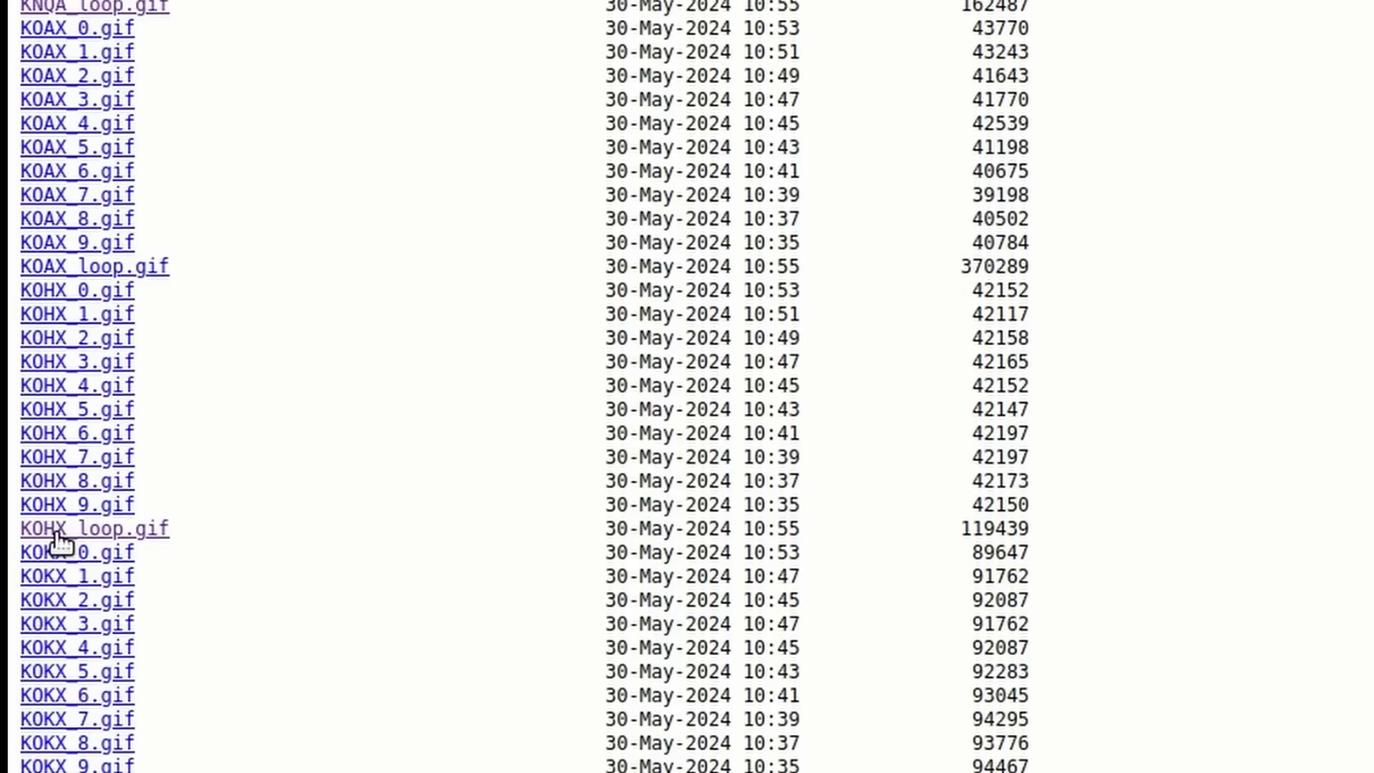
pyautogui.click(116, 535)
pyautogui.rightClick(116, 535)
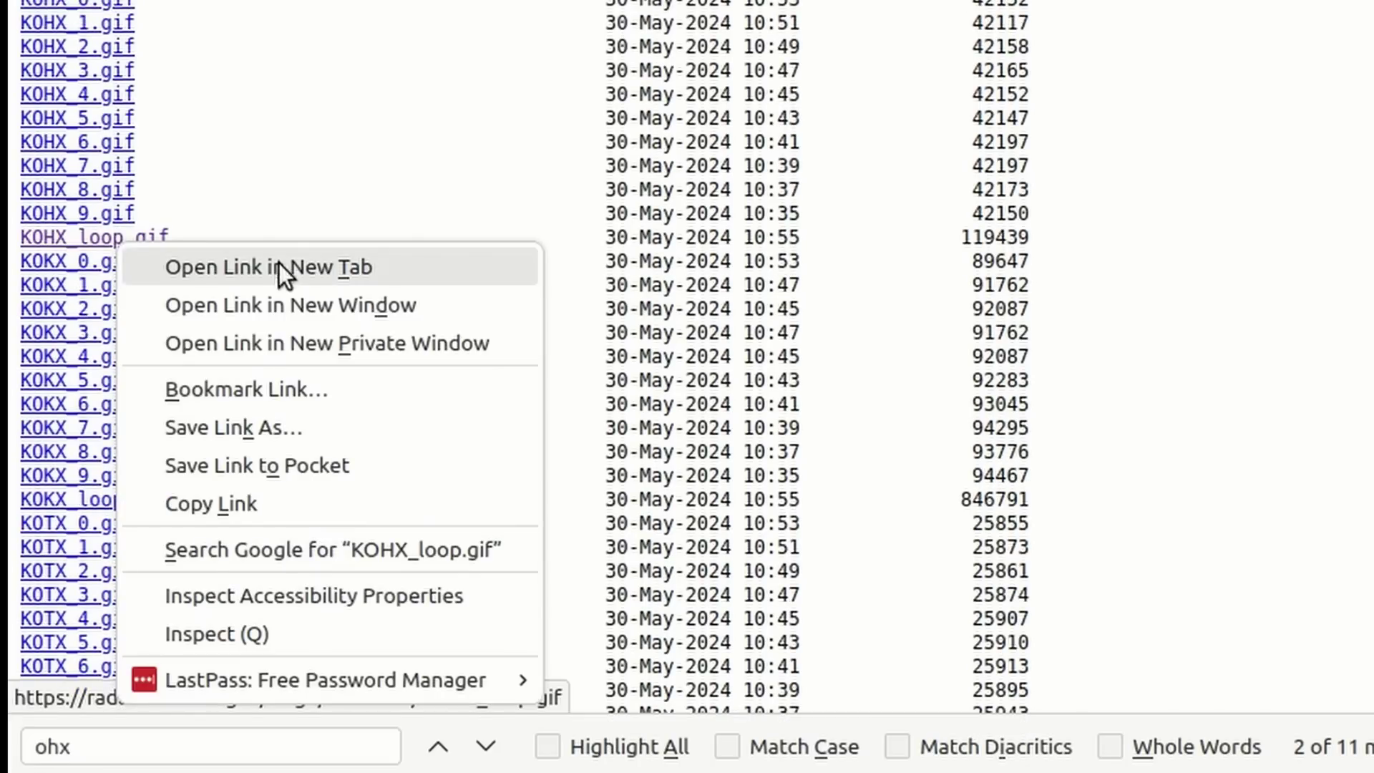
pyautogui.click(252, 505)
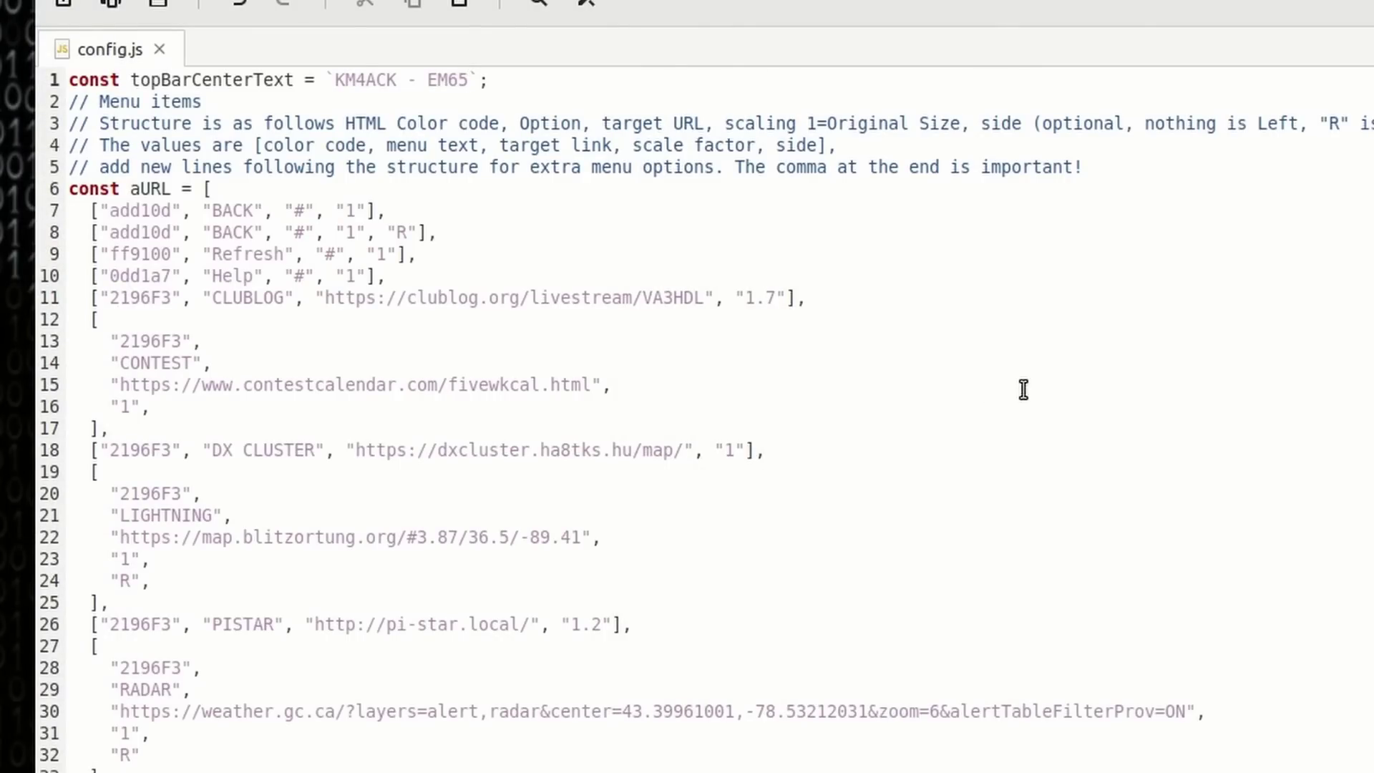
pyautogui.click(92, 212)
pyautogui.hotkey('ctrl', 'shift', 'End')
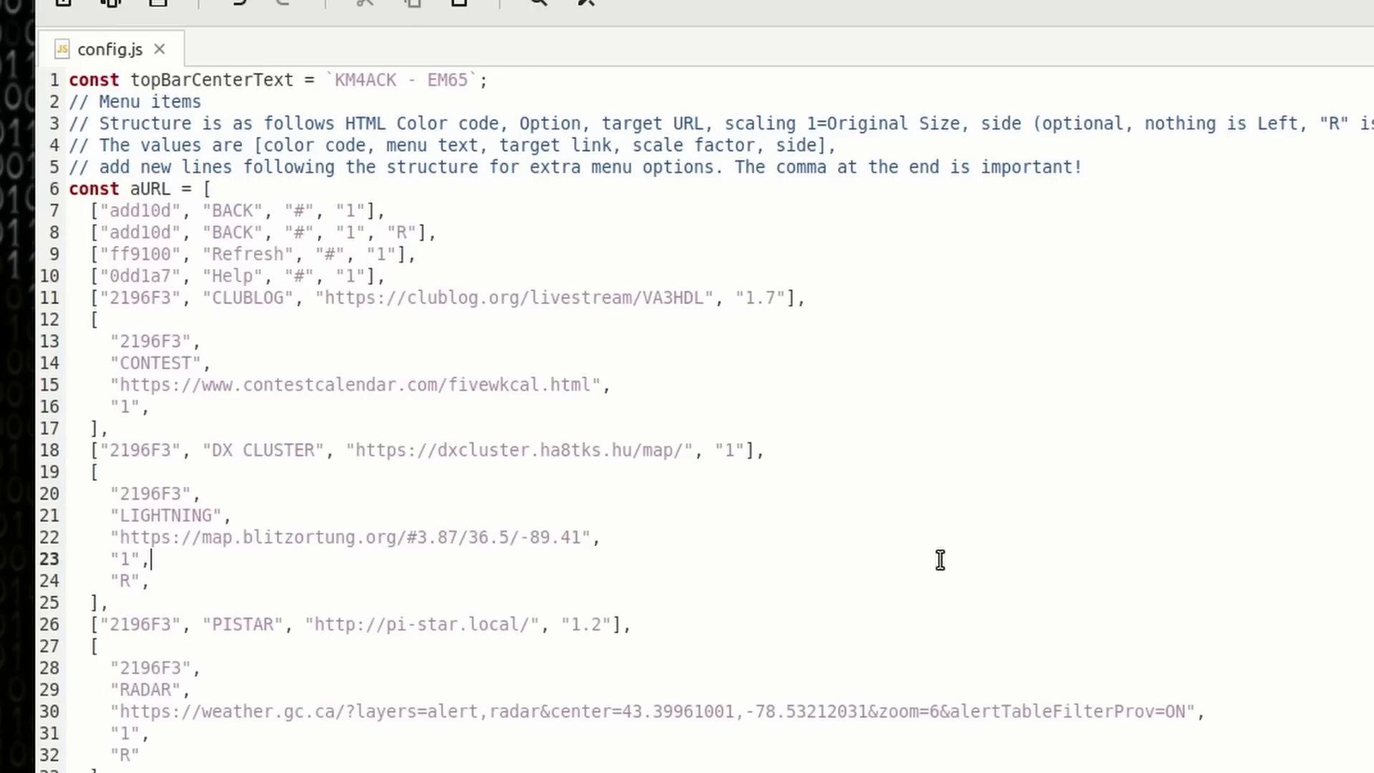
pyautogui.click(939, 559)
pyautogui.scroll(-12, 941, 574)
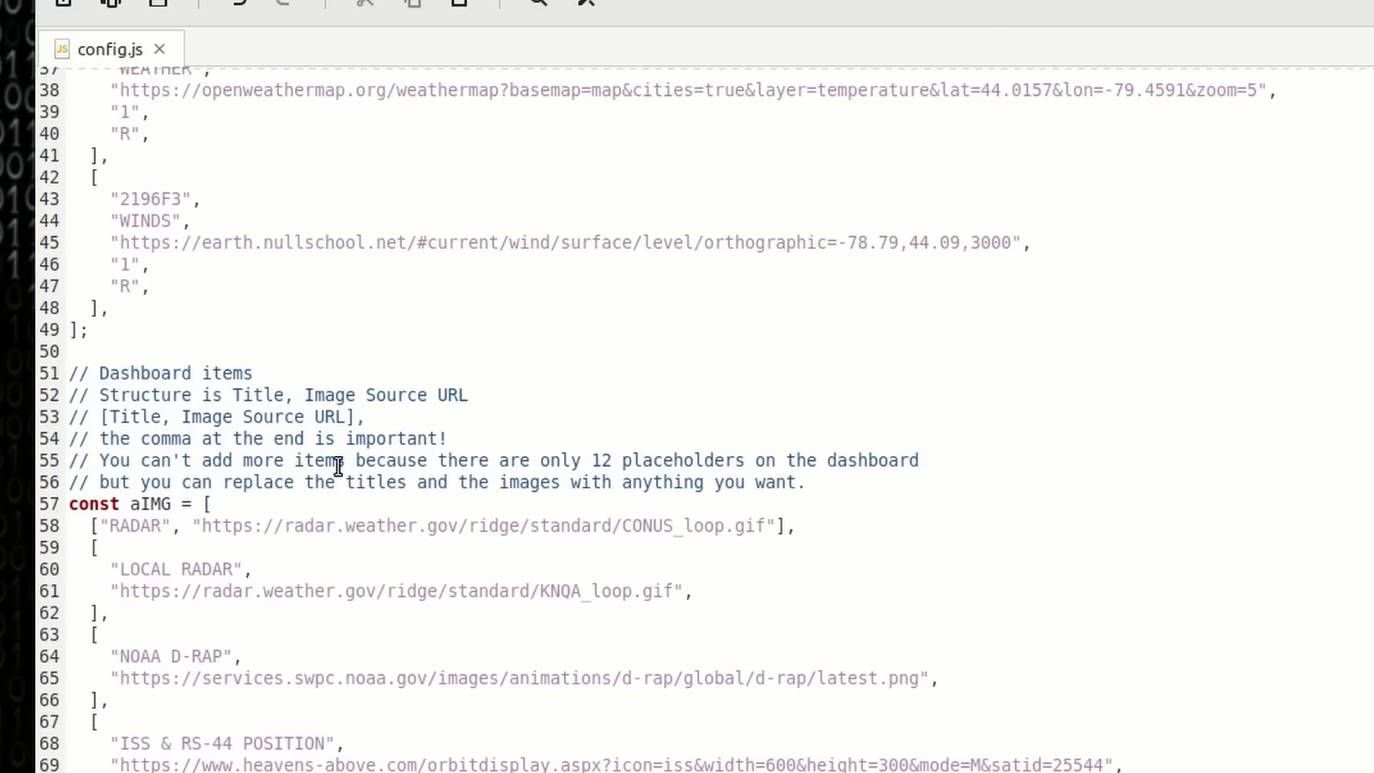
pyautogui.moveTo(253, 373); pyautogui.dragTo(101, 375)
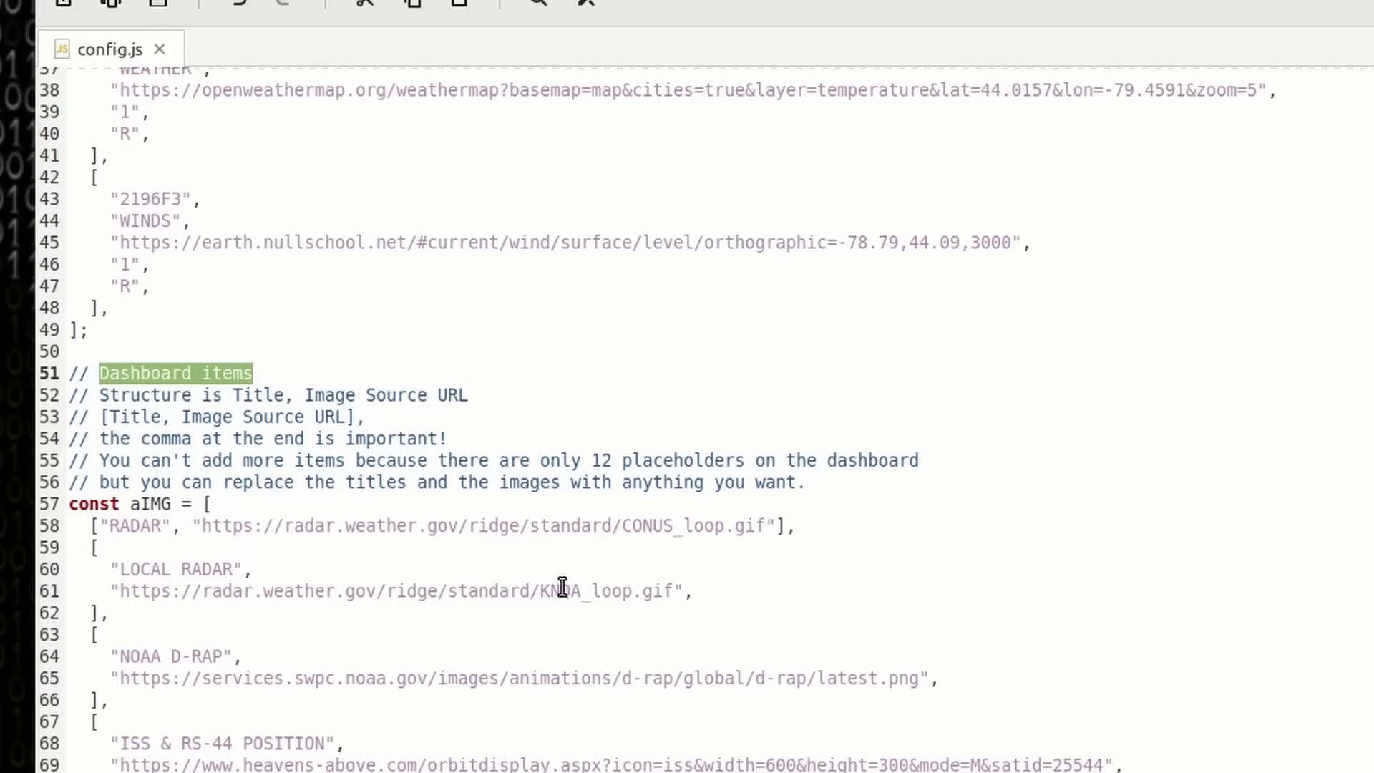
pyautogui.moveTo(674, 592); pyautogui.dragTo(119, 591)
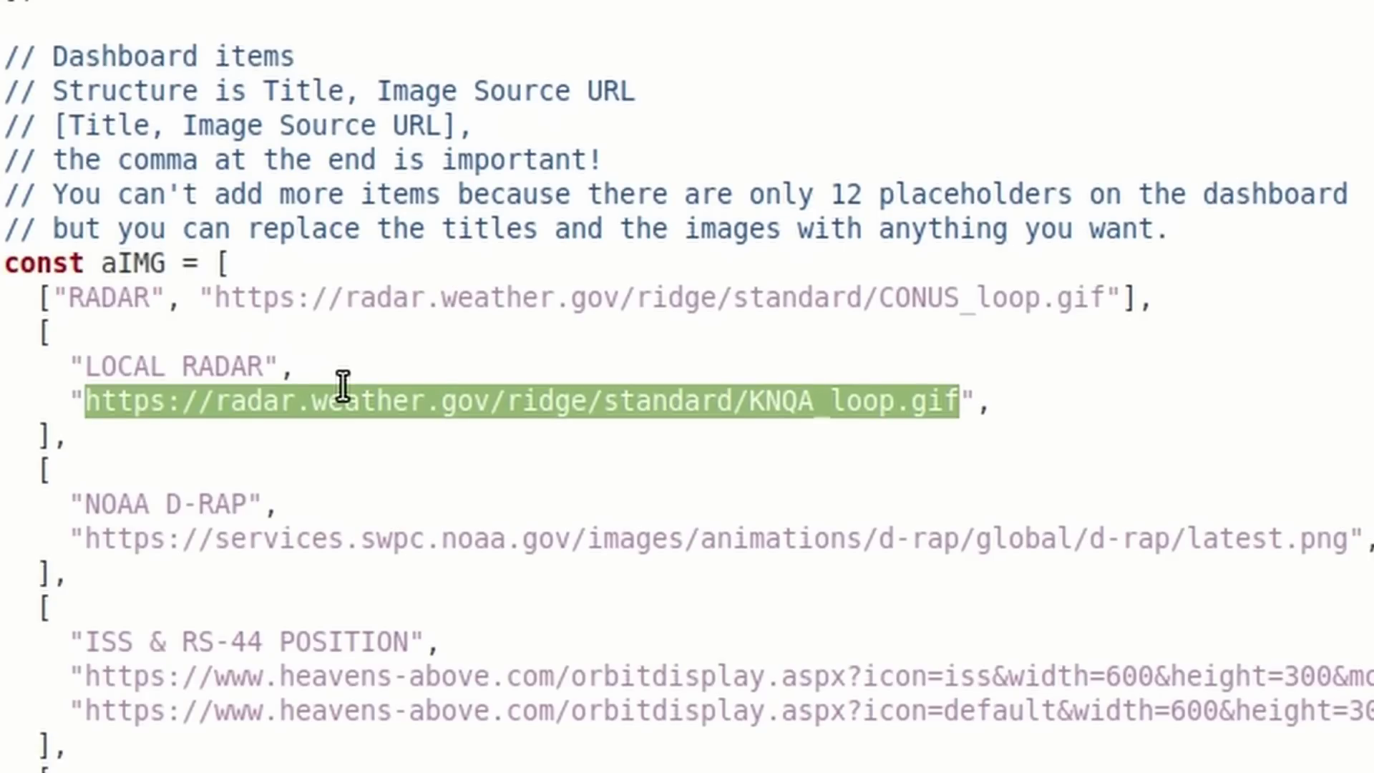
pyautogui.write('https://radar.weather.gov/ridge/standard/KOHX_loop.gif')
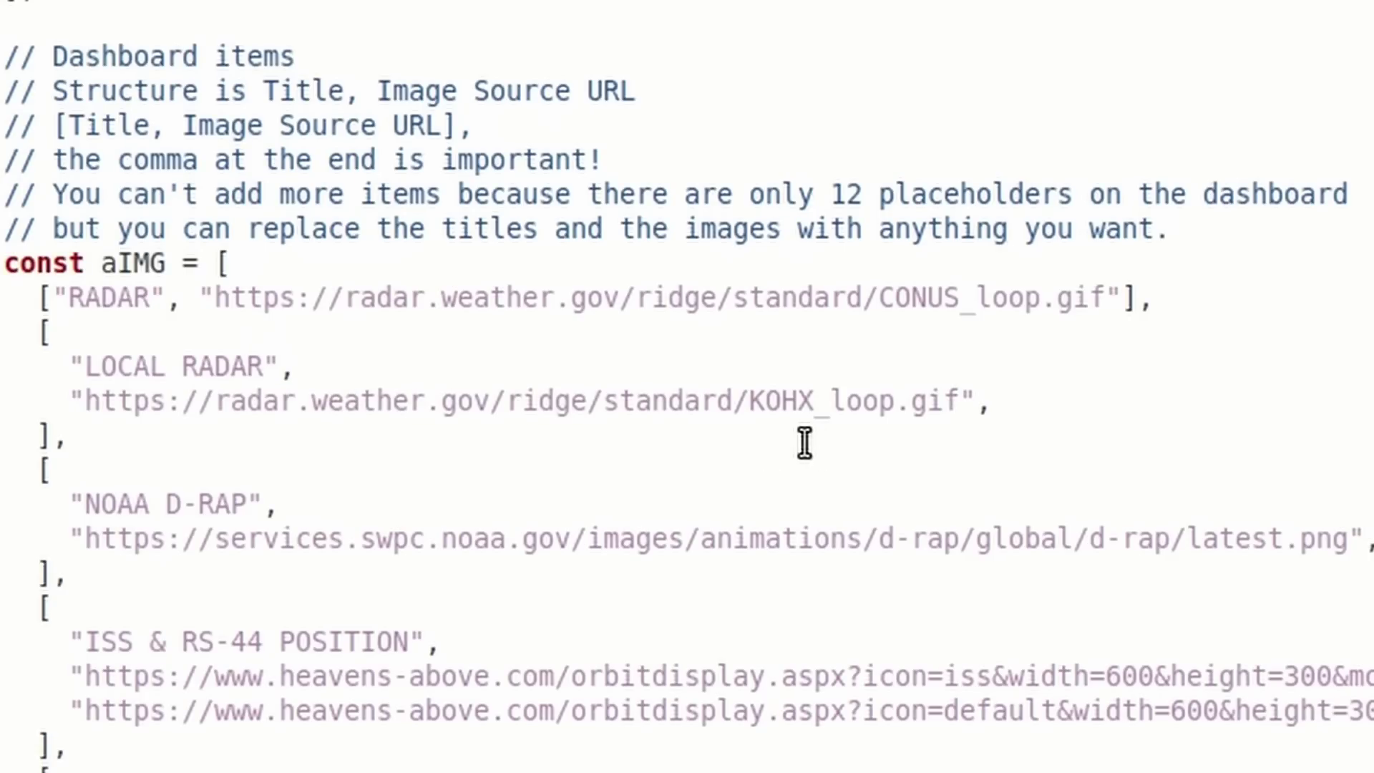
pyautogui.moveTo(814, 402); pyautogui.dragTo(744, 405)
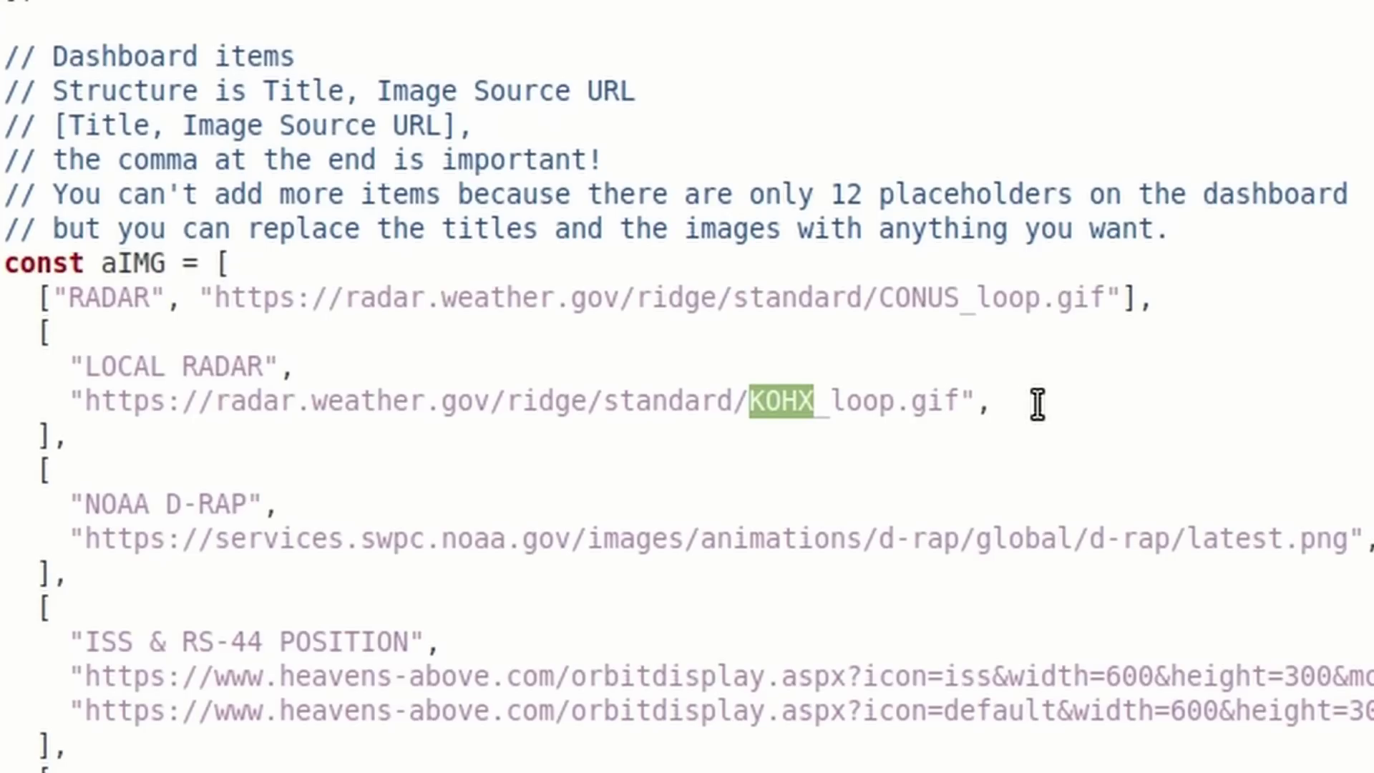
# Return to the ham radio dashboard in Firefox and reload it to check the LOCAL RADAR tile
pyautogui.hotkey('ctrl', 'alt', 'Right')
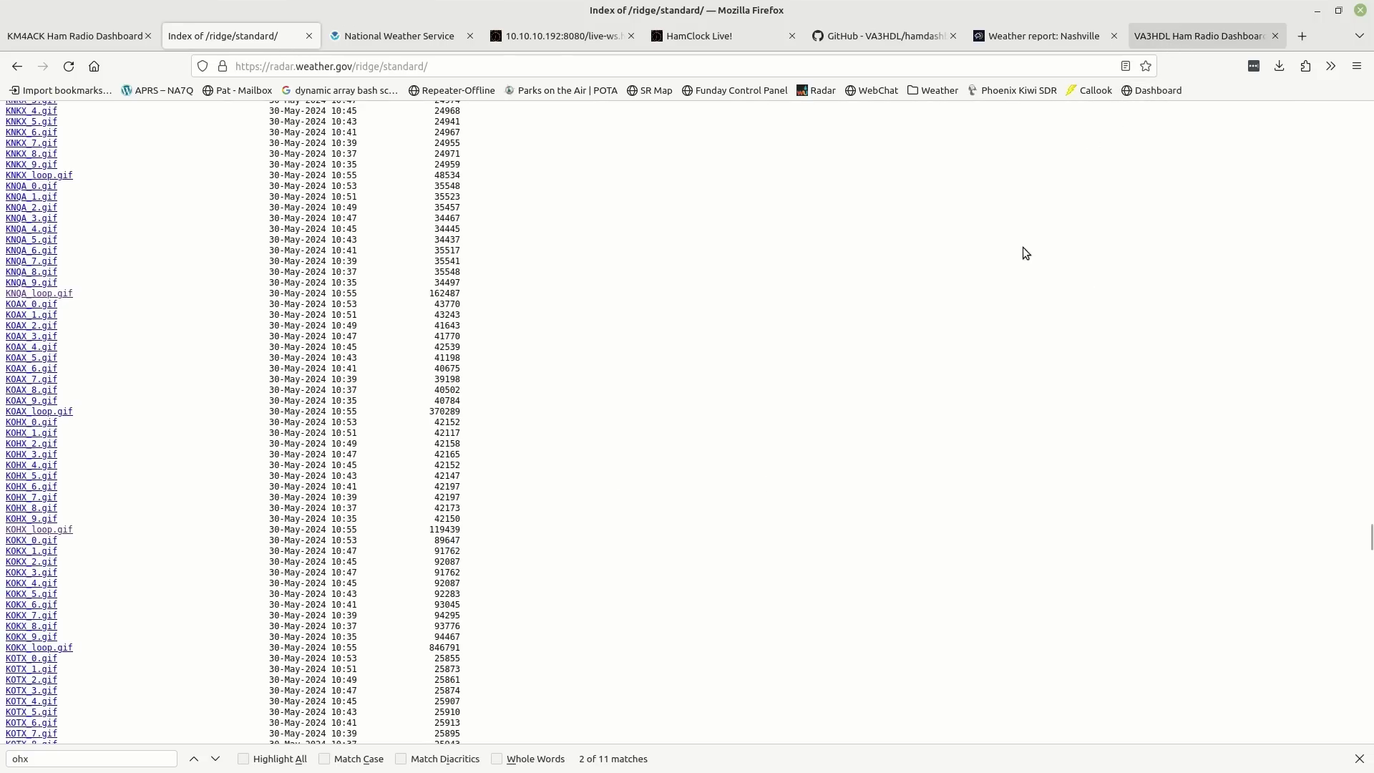
pyautogui.click(1202, 36)
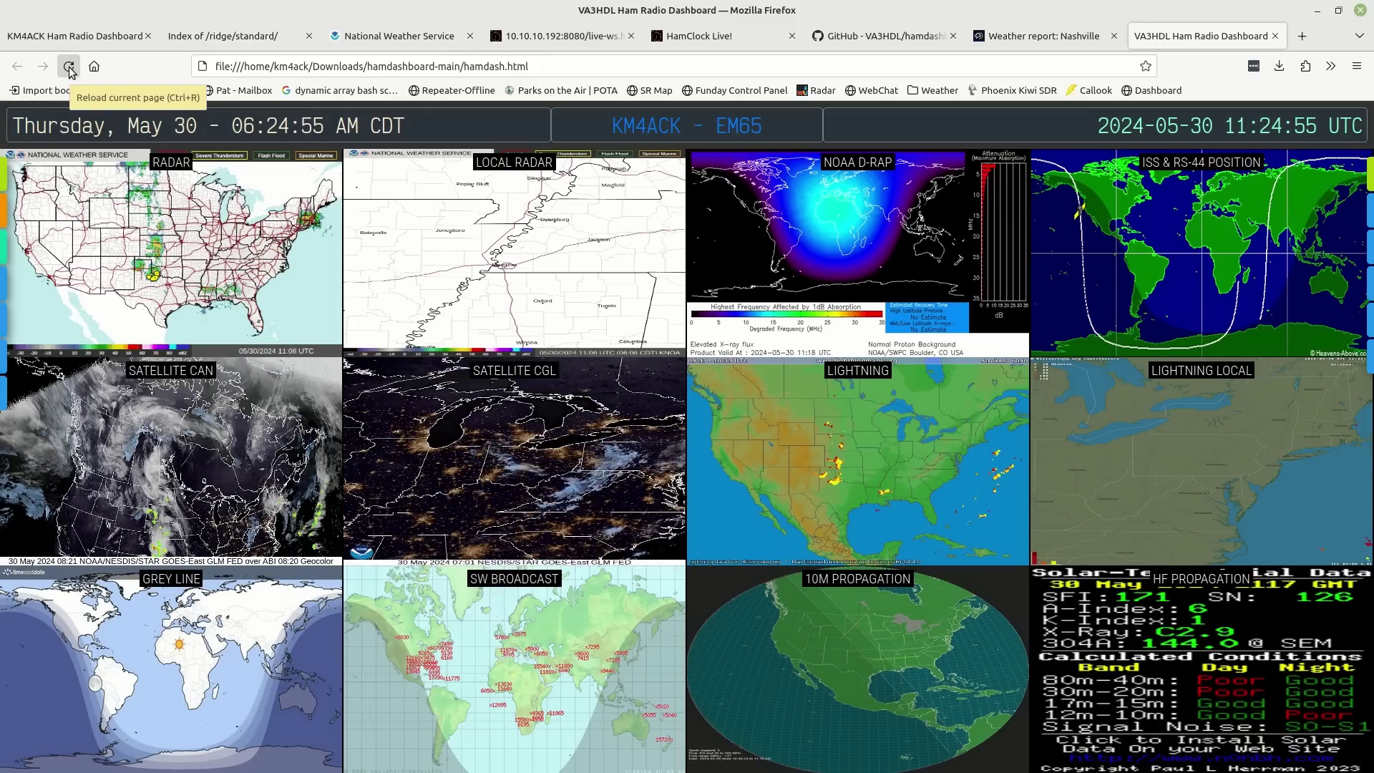
pyautogui.moveTo(28, 215)
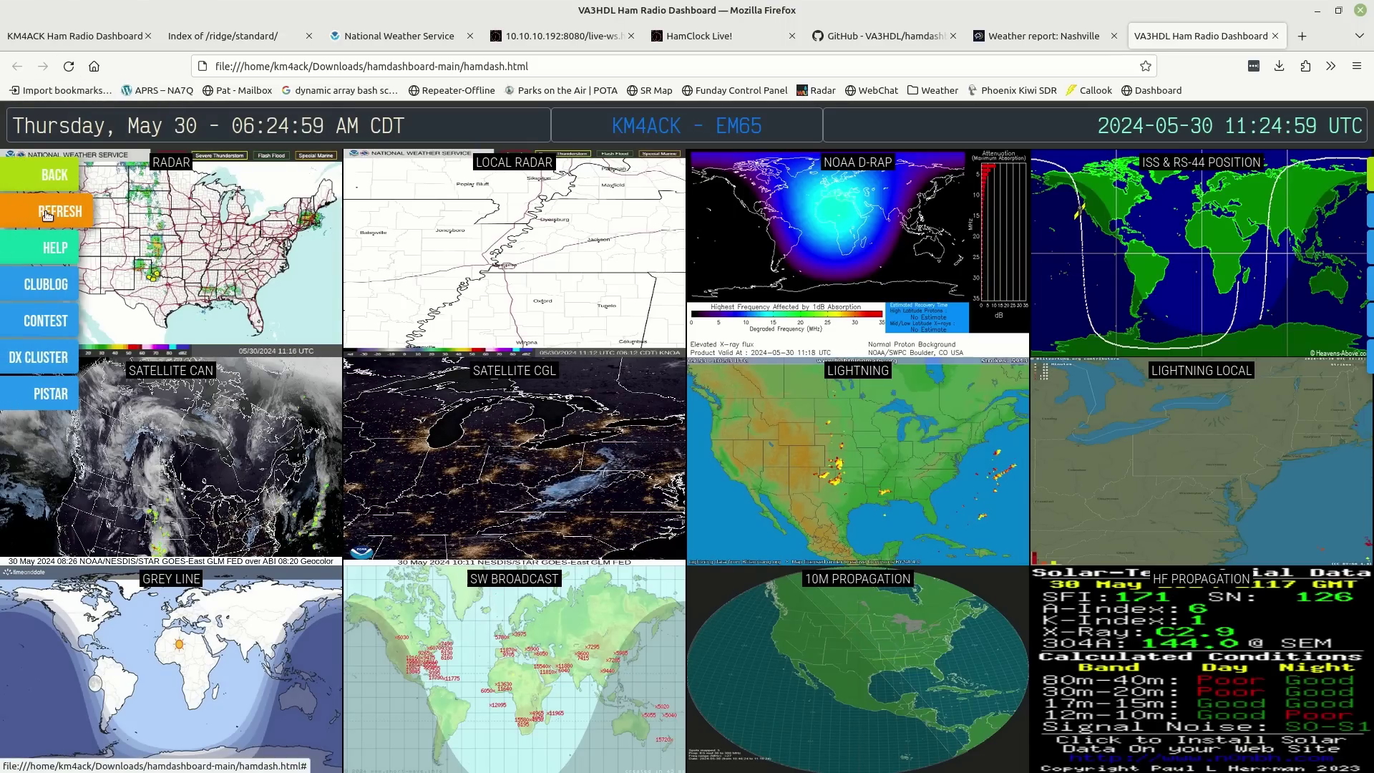
pyautogui.click(68, 66)
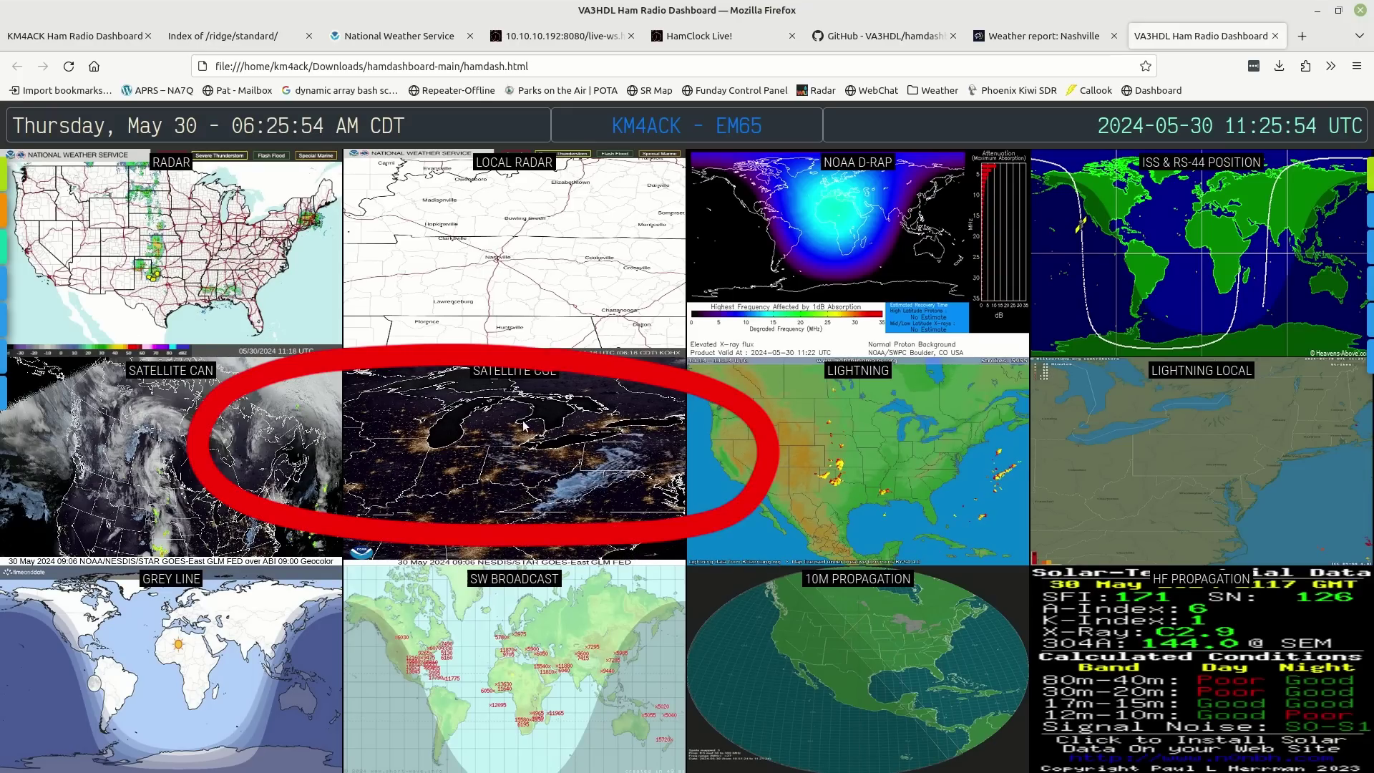
# From the National Weather Service satellite page, open the Southern Mississippi Valley sector's GeoColor image downloads and copy the link to 300x300.jpg
pyautogui.click(405, 42)
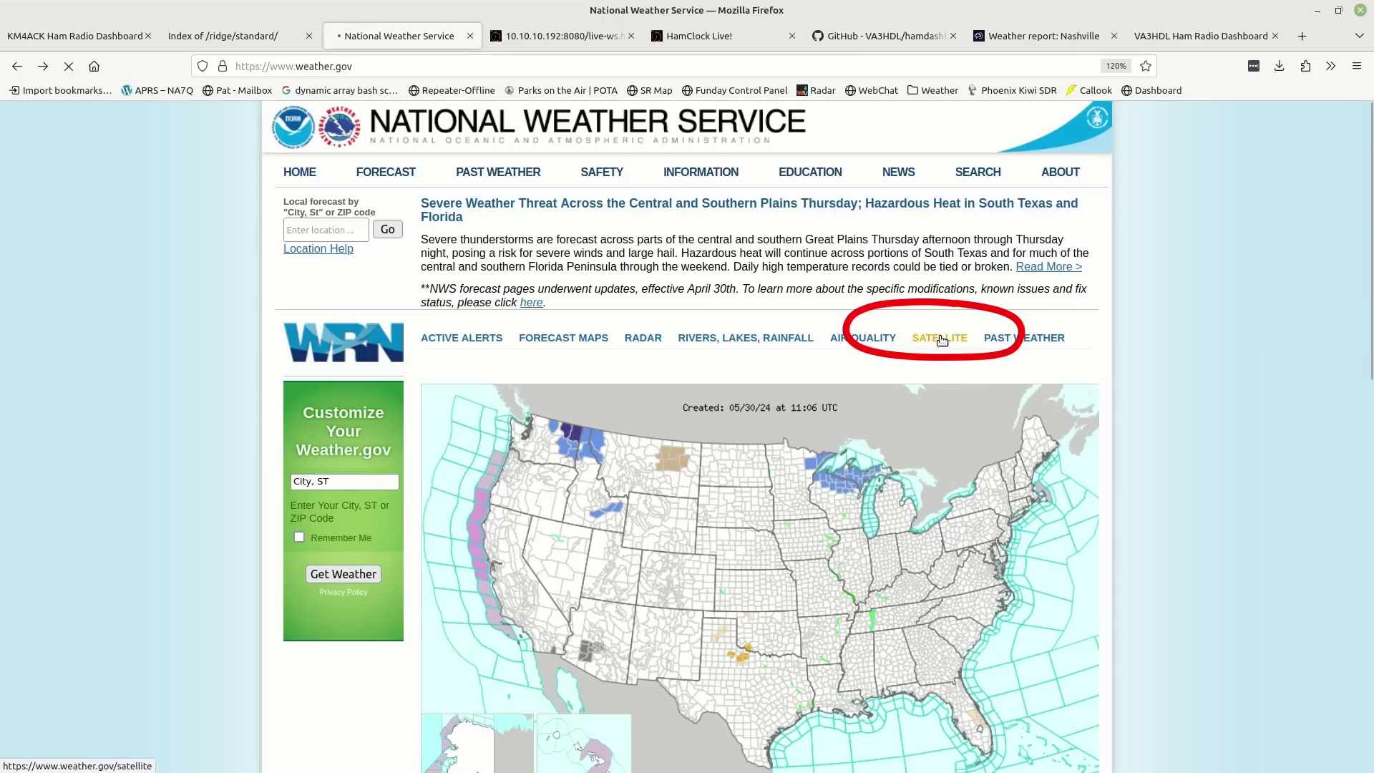
pyautogui.click(941, 340)
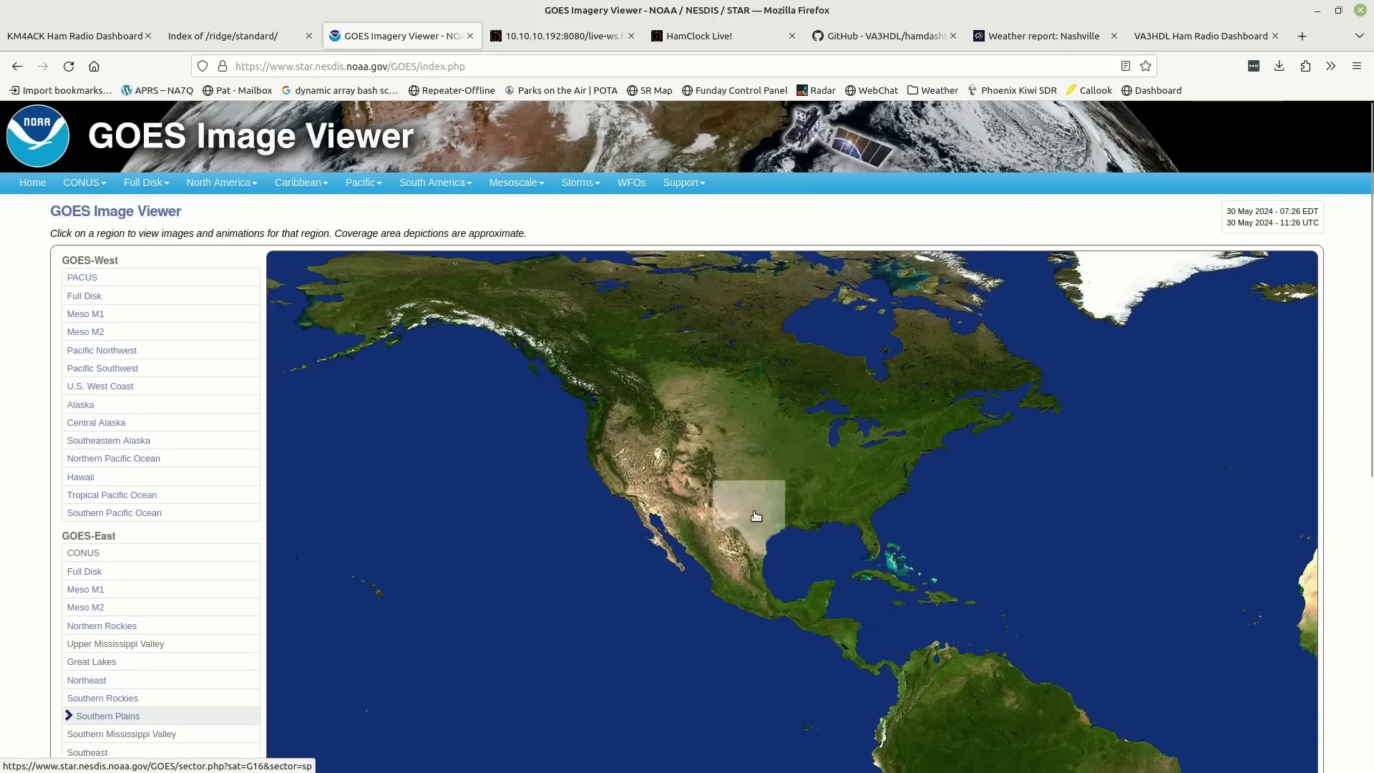
pyautogui.click(811, 503)
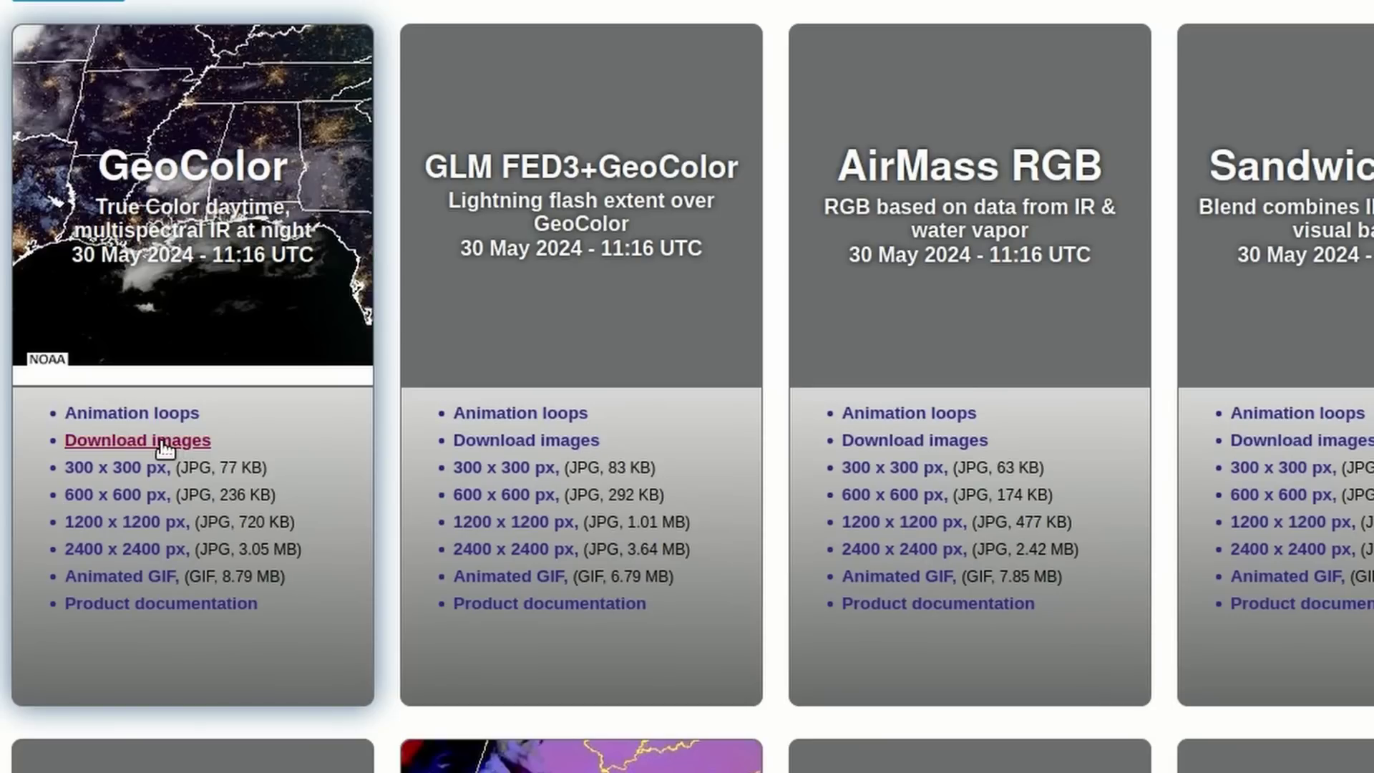
pyautogui.click(158, 442)
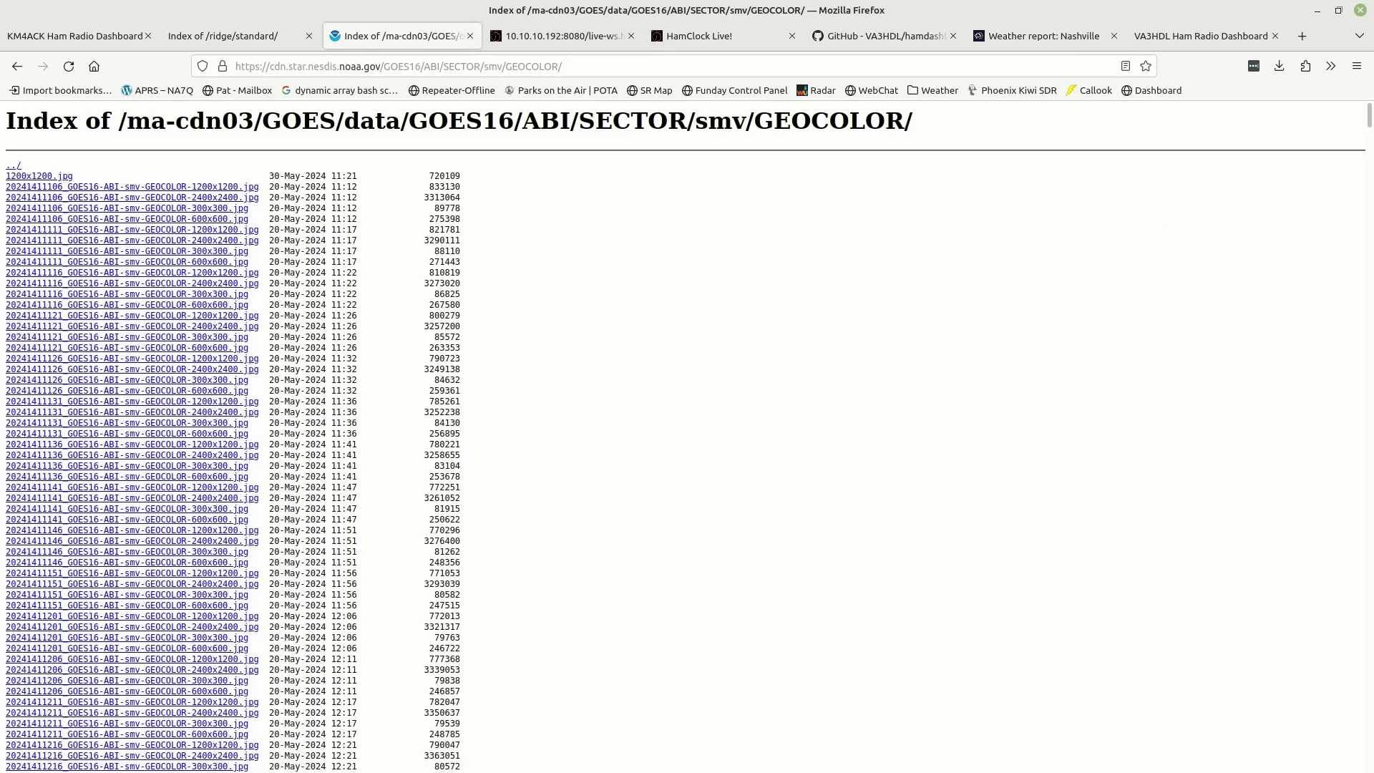
pyautogui.moveTo(1369, 118); pyautogui.dragTo(1320, 763)
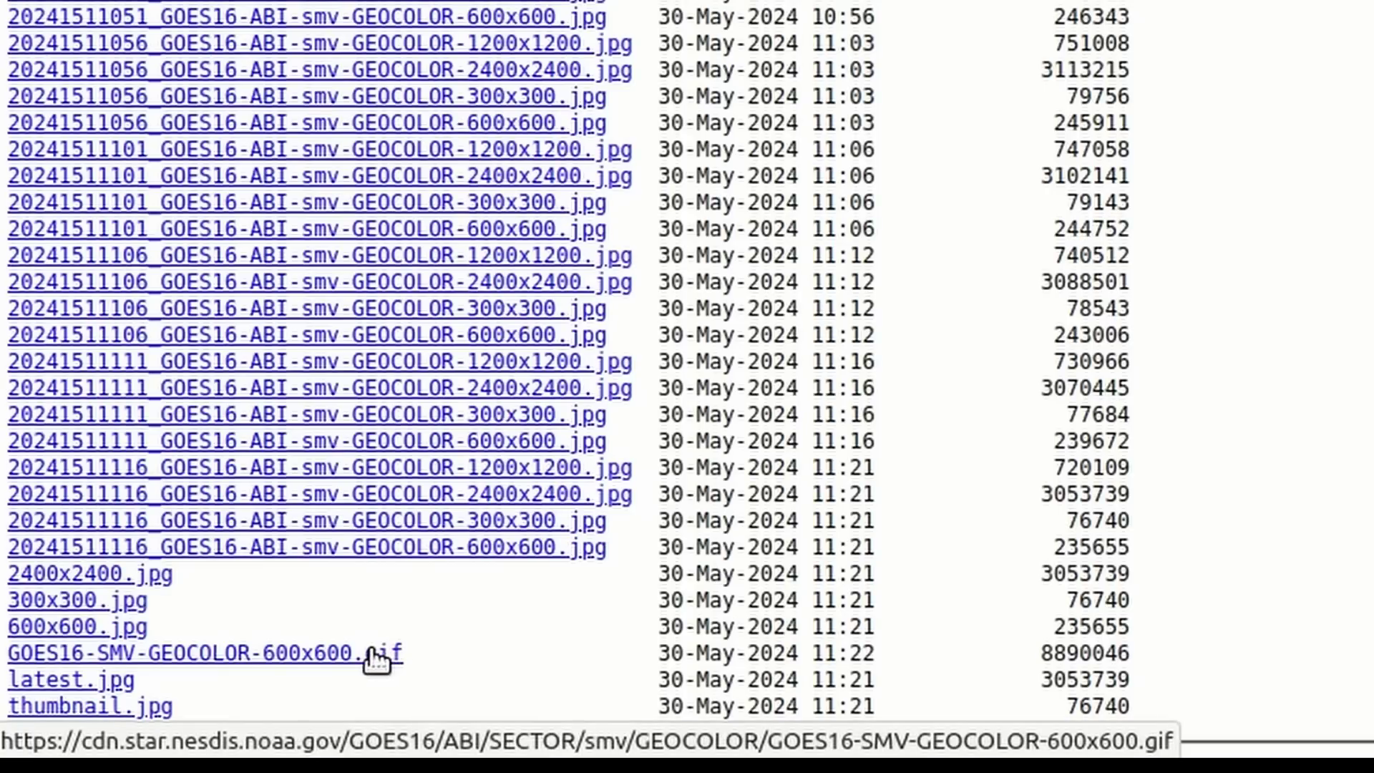
pyautogui.rightClick(75, 607)
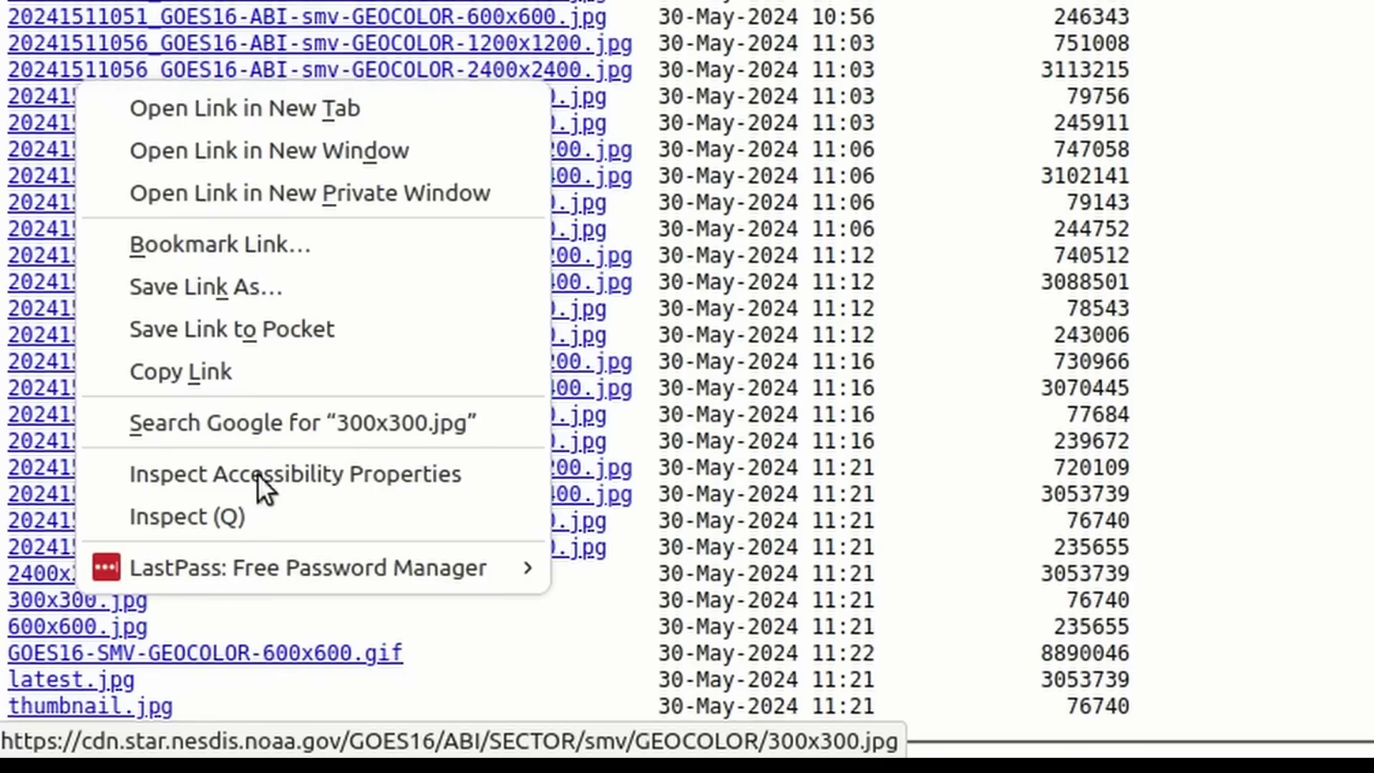
pyautogui.click(220, 364)
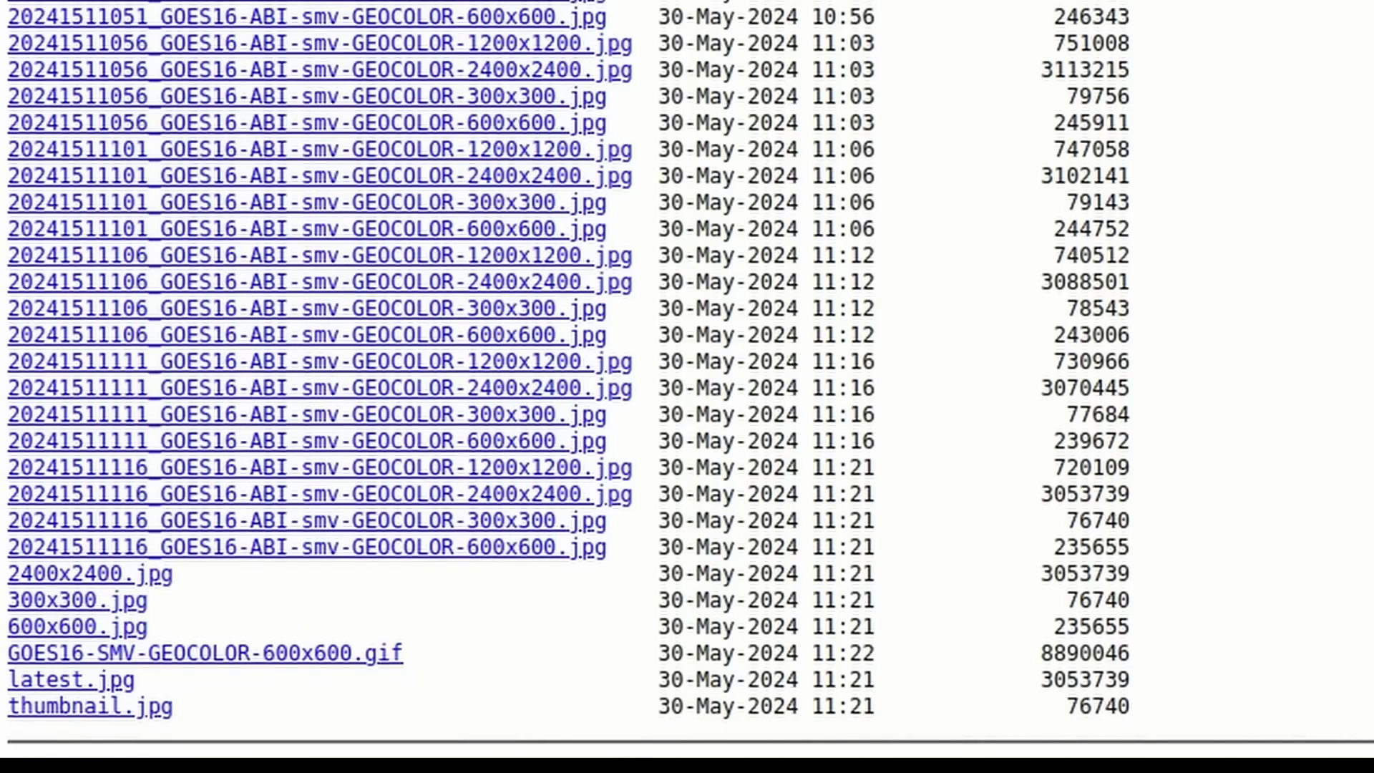
# Return to config.js in the text editor and retitle the "SATELLITE CGL" dashboard item as "LOCAL SATELLITE"
pyautogui.hotkey('ctrl', 'alt', 'Right')
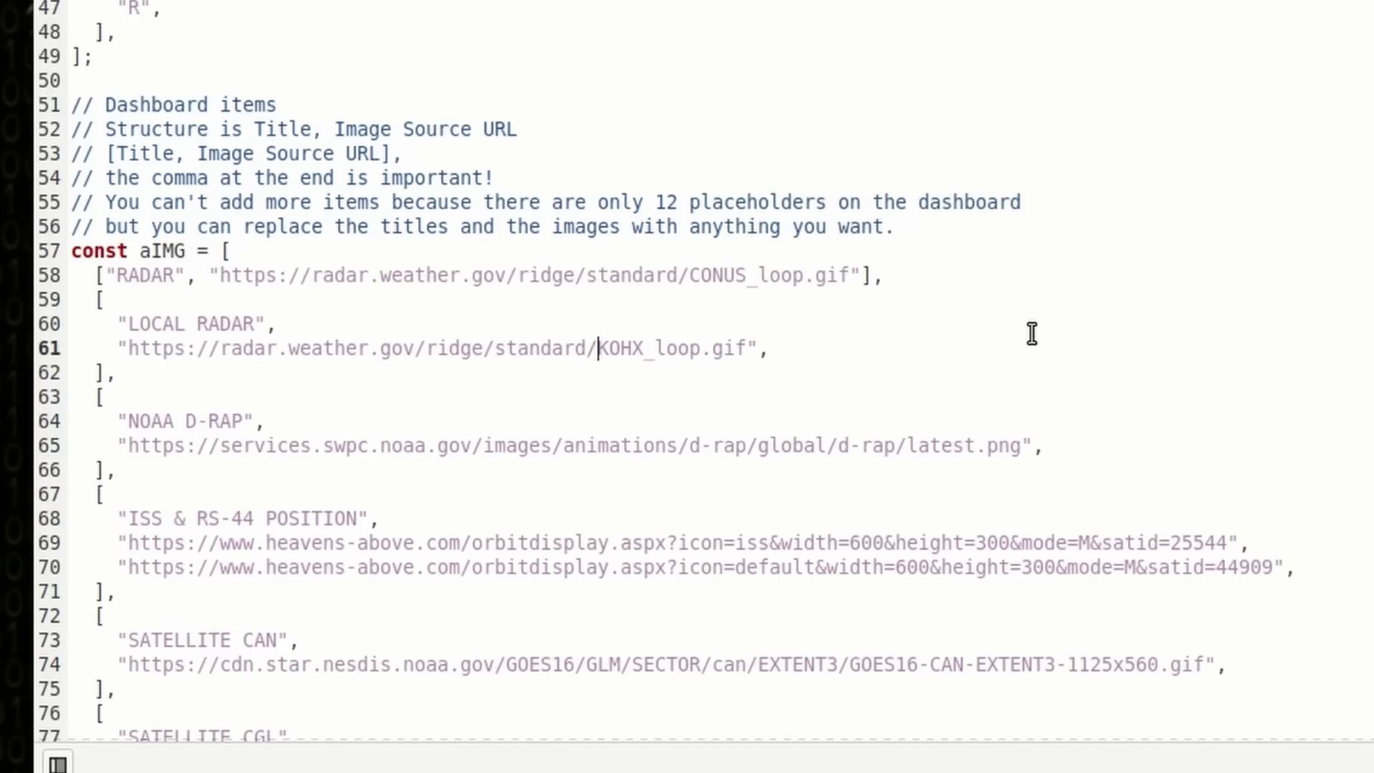
pyautogui.scroll(-3, 120, 514)
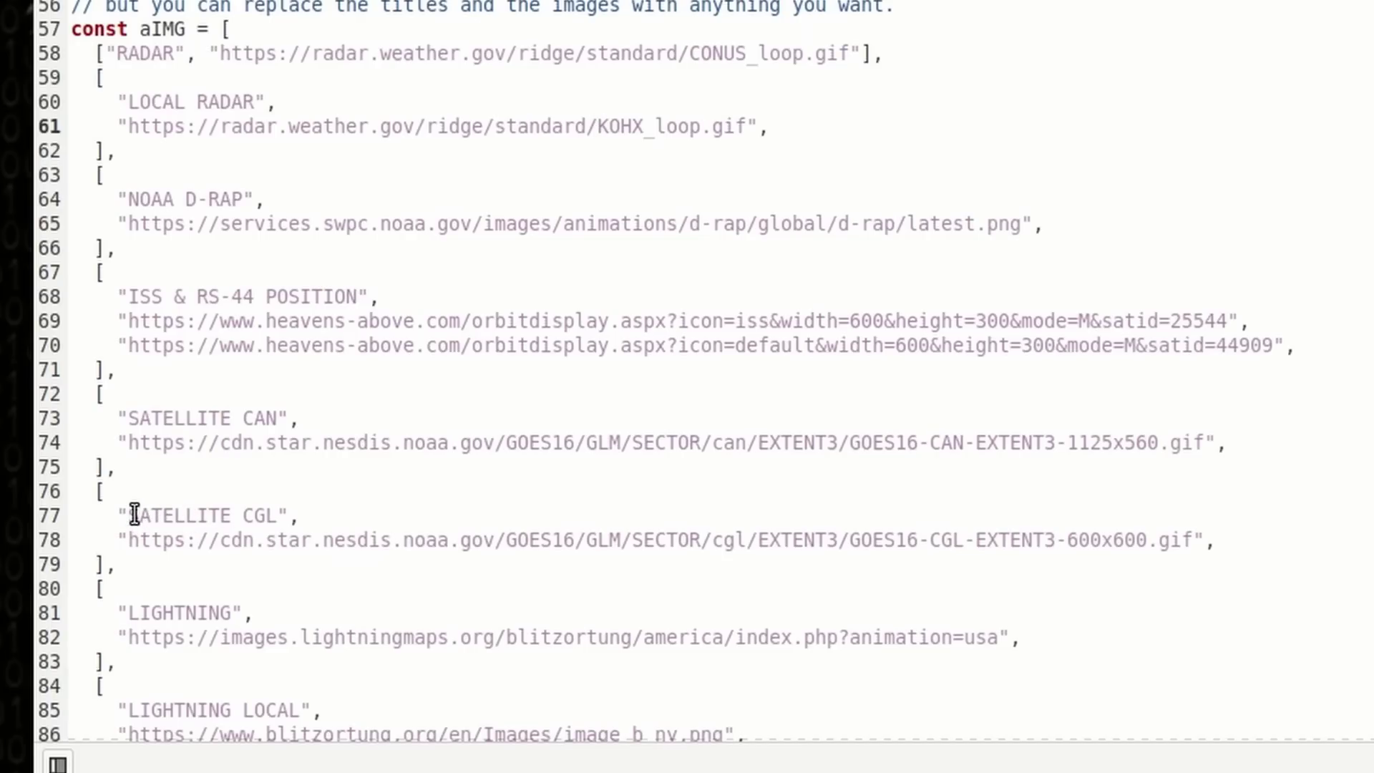
pyautogui.moveTo(130, 515); pyautogui.dragTo(277, 515)
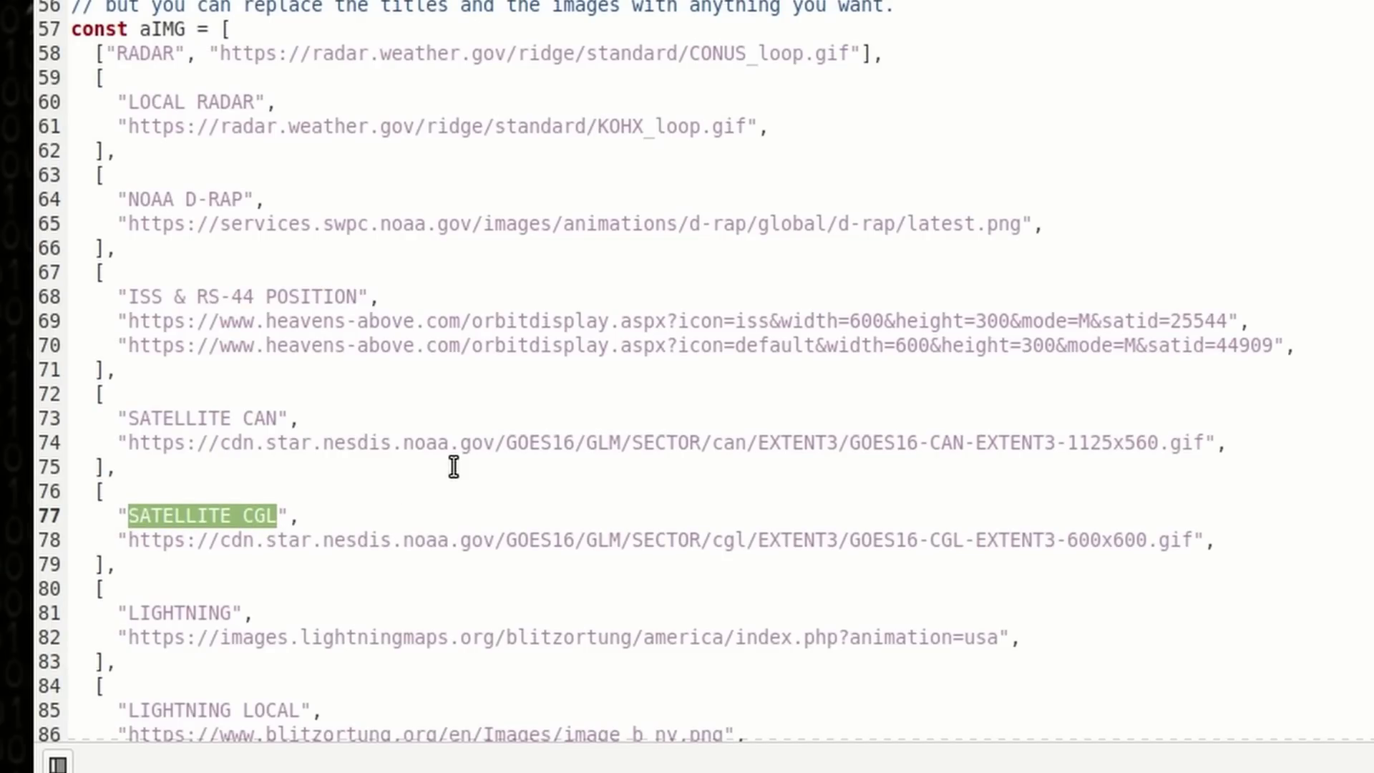
pyautogui.write('LOCAL S')
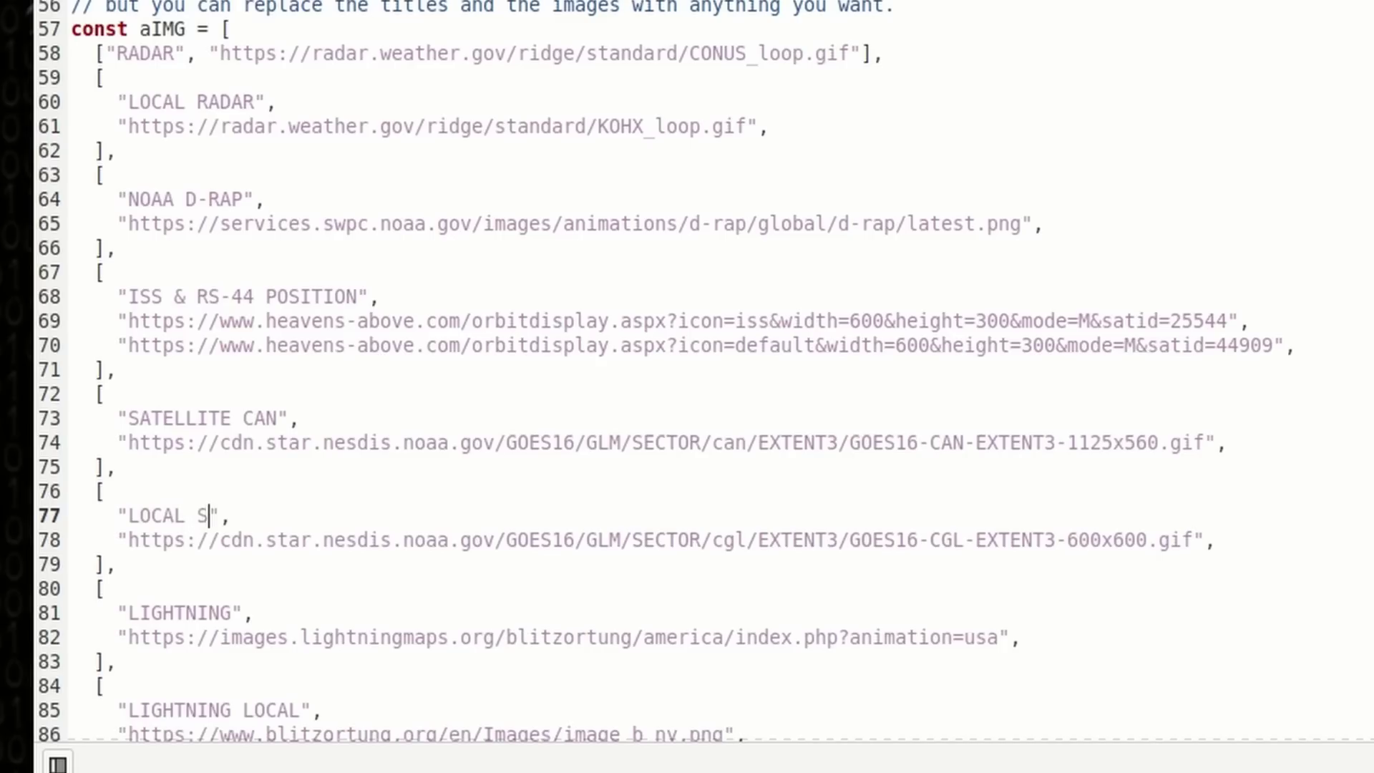
pyautogui.write('ATELLITE')
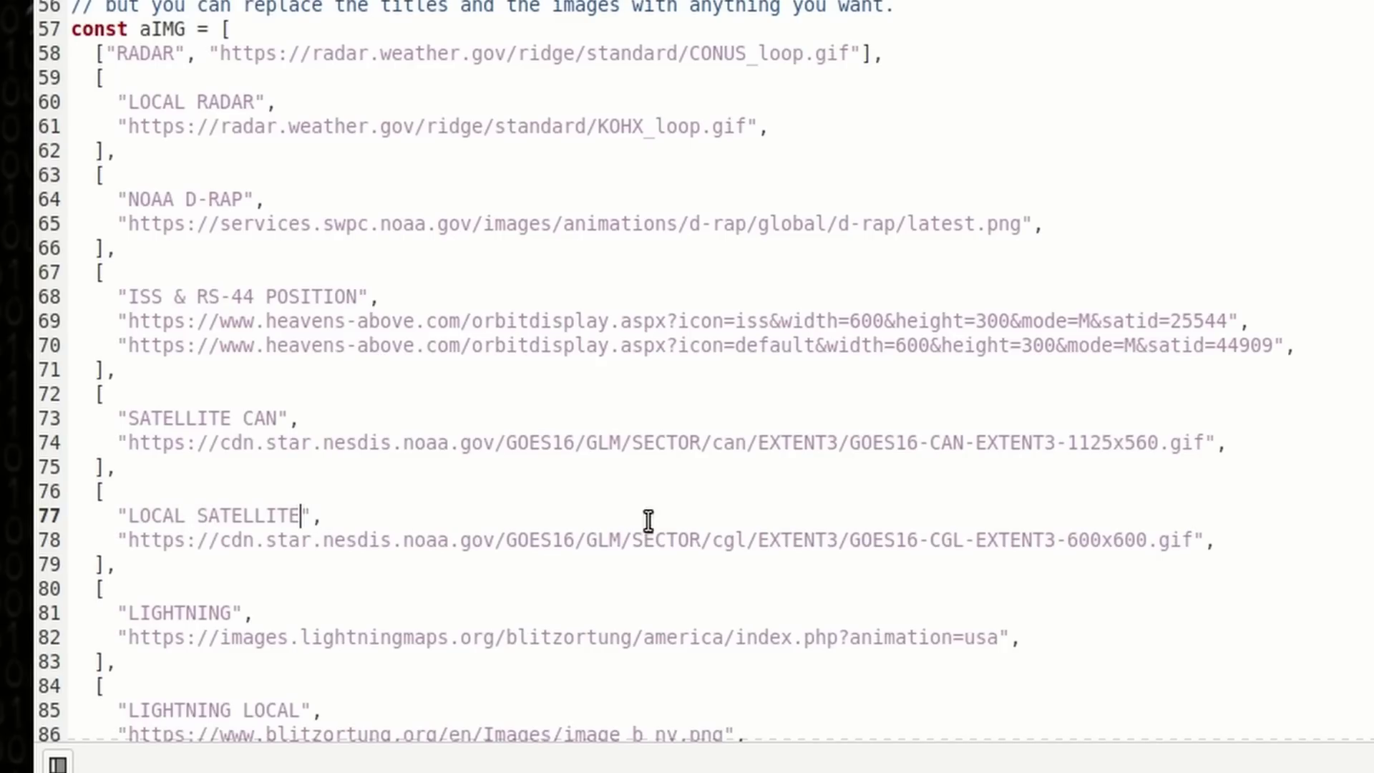
pyautogui.moveTo(1192, 539); pyautogui.dragTo(1136, 541)
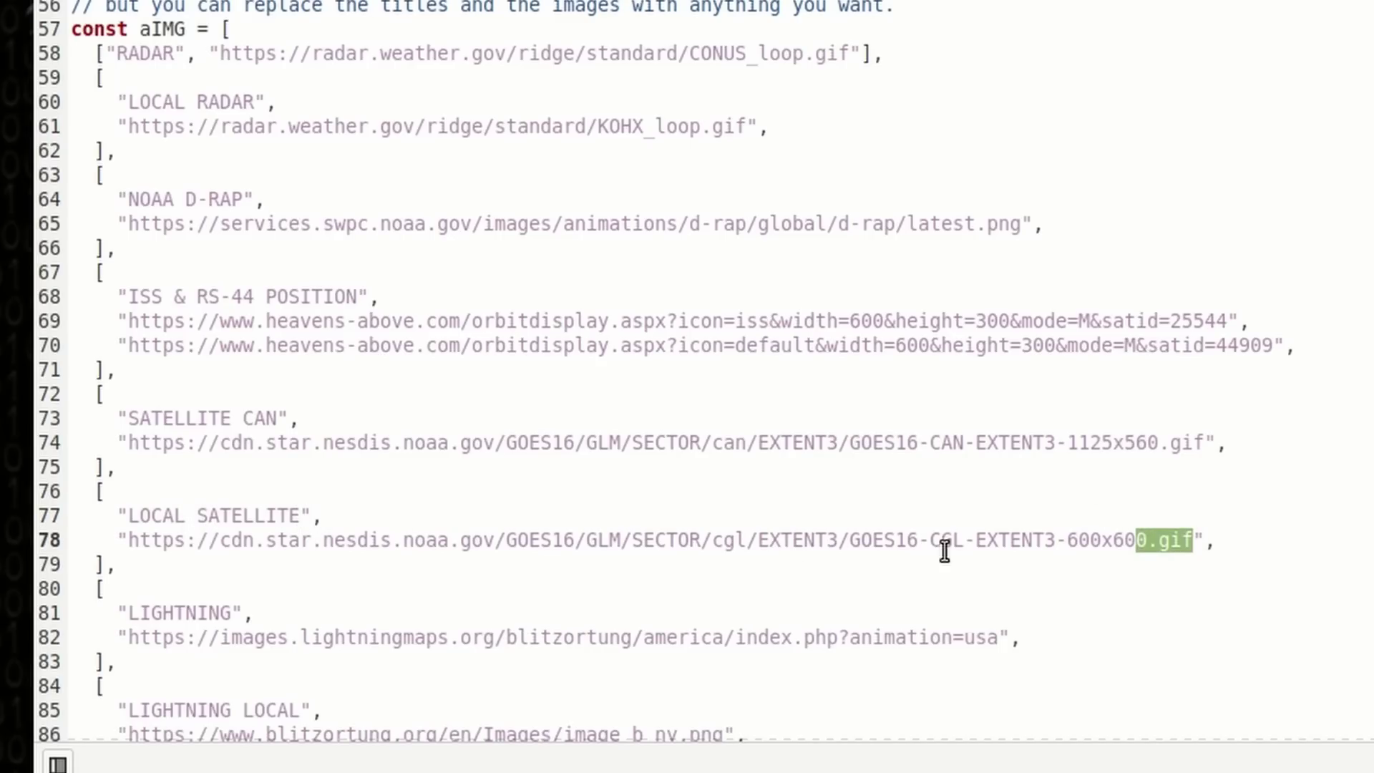
pyautogui.keyDown('shift'); pyautogui.click(127, 540); pyautogui.keyUp('shift')
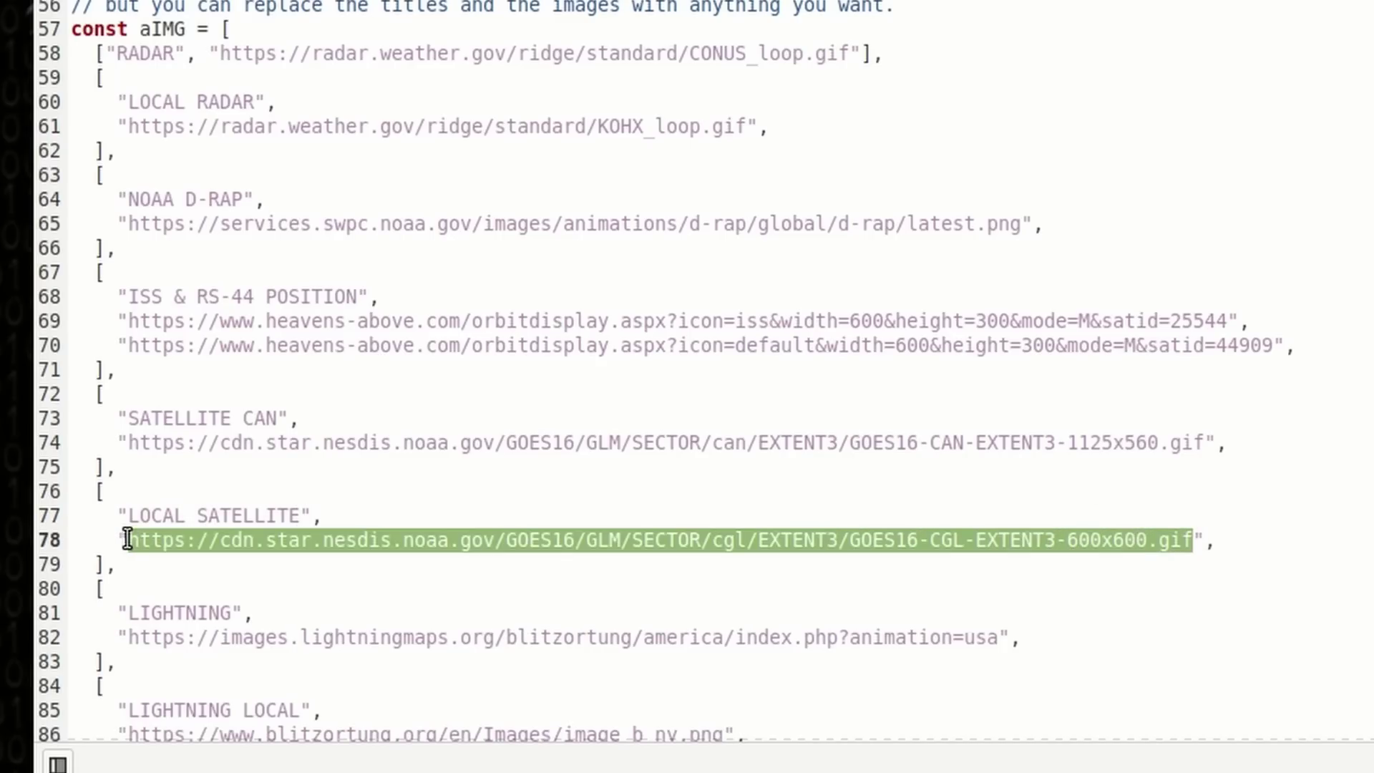
pyautogui.hotkey('ctrl', 'v')
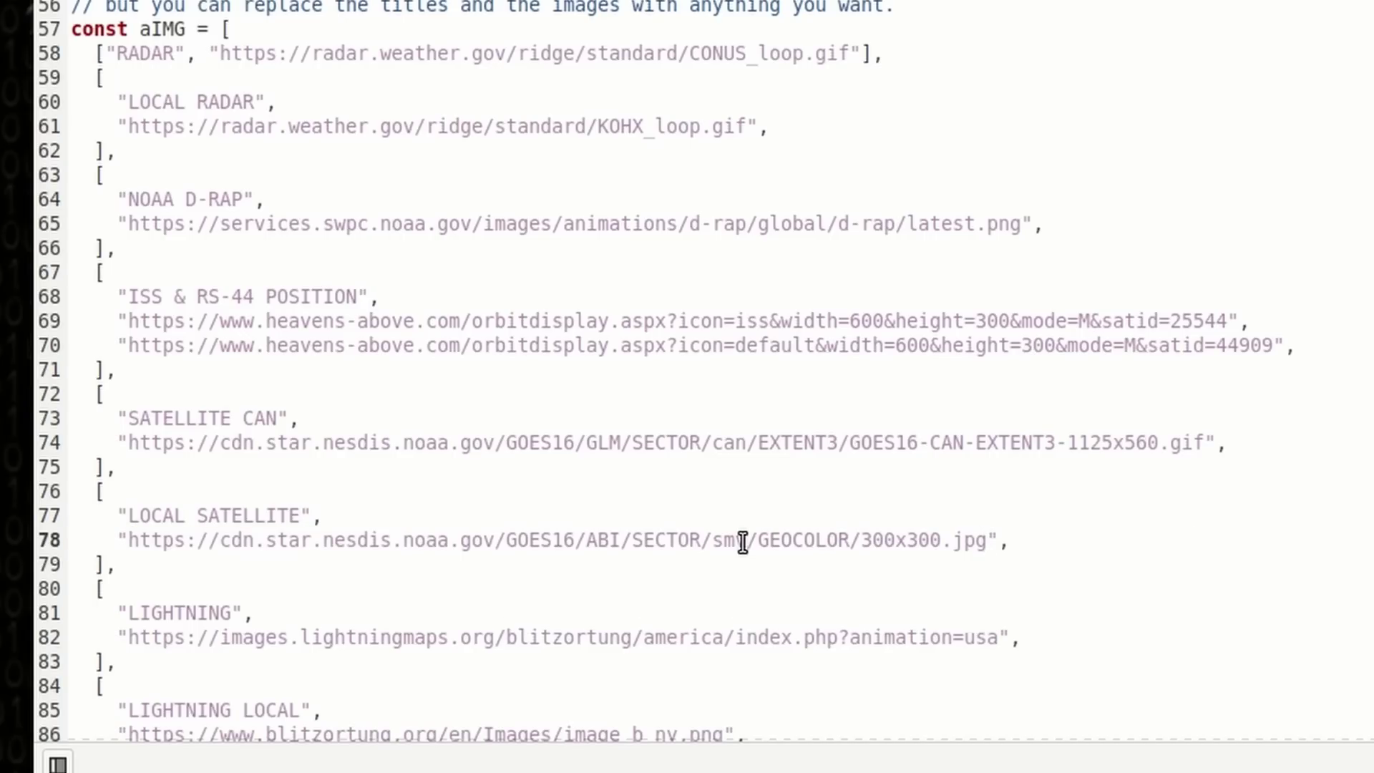
pyautogui.click(1000, 539)
pyautogui.write(',')
# Save config.js and reload the dashboard in Firefox to check the satellite tile
pyautogui.hotkey('ctrl', 's')
pyautogui.hotkey('ctrl', 'alt', 'Right')
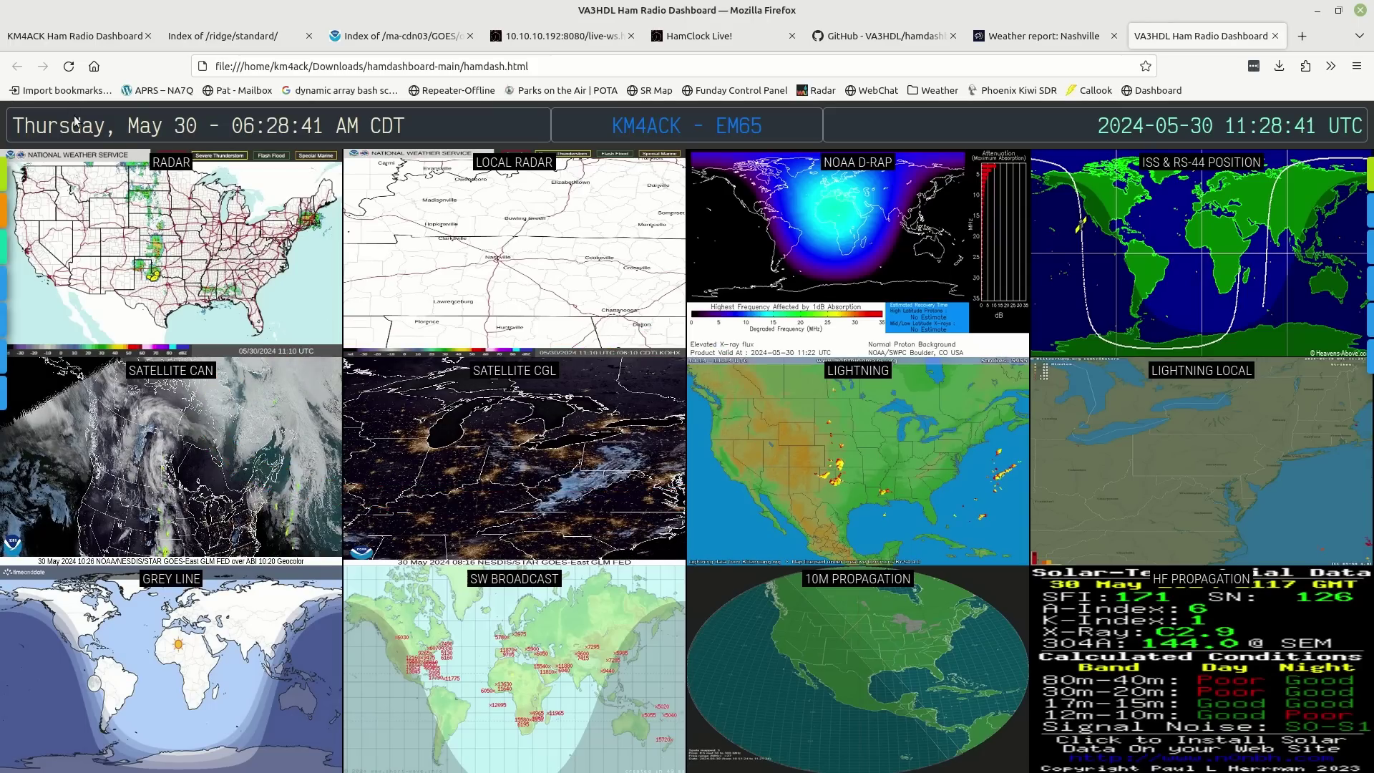
pyautogui.click(68, 66)
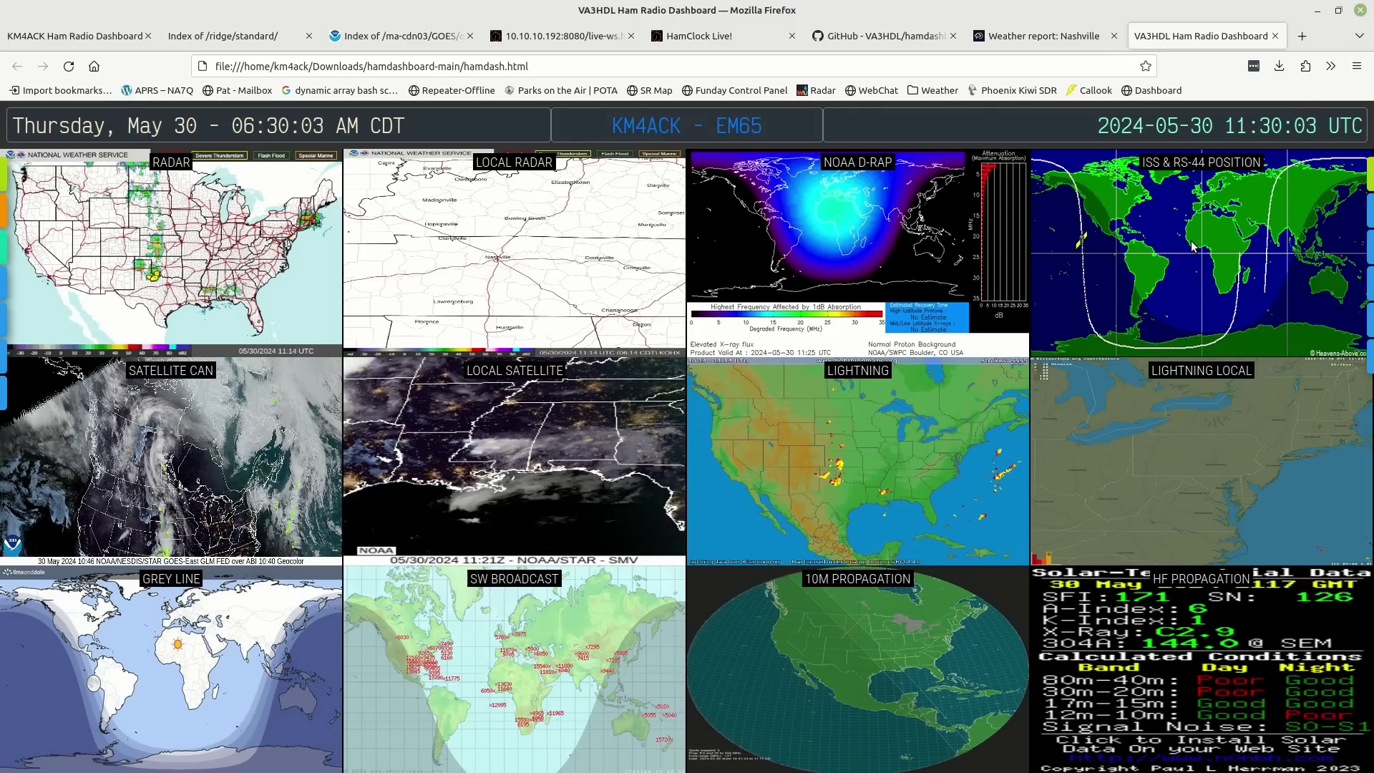
# In the HamClock live-ws.html tab, load 10.10.10.192:8080/get_capture.bmp instead and select the full address of the screenshot
pyautogui.hotkey('alt', '4')
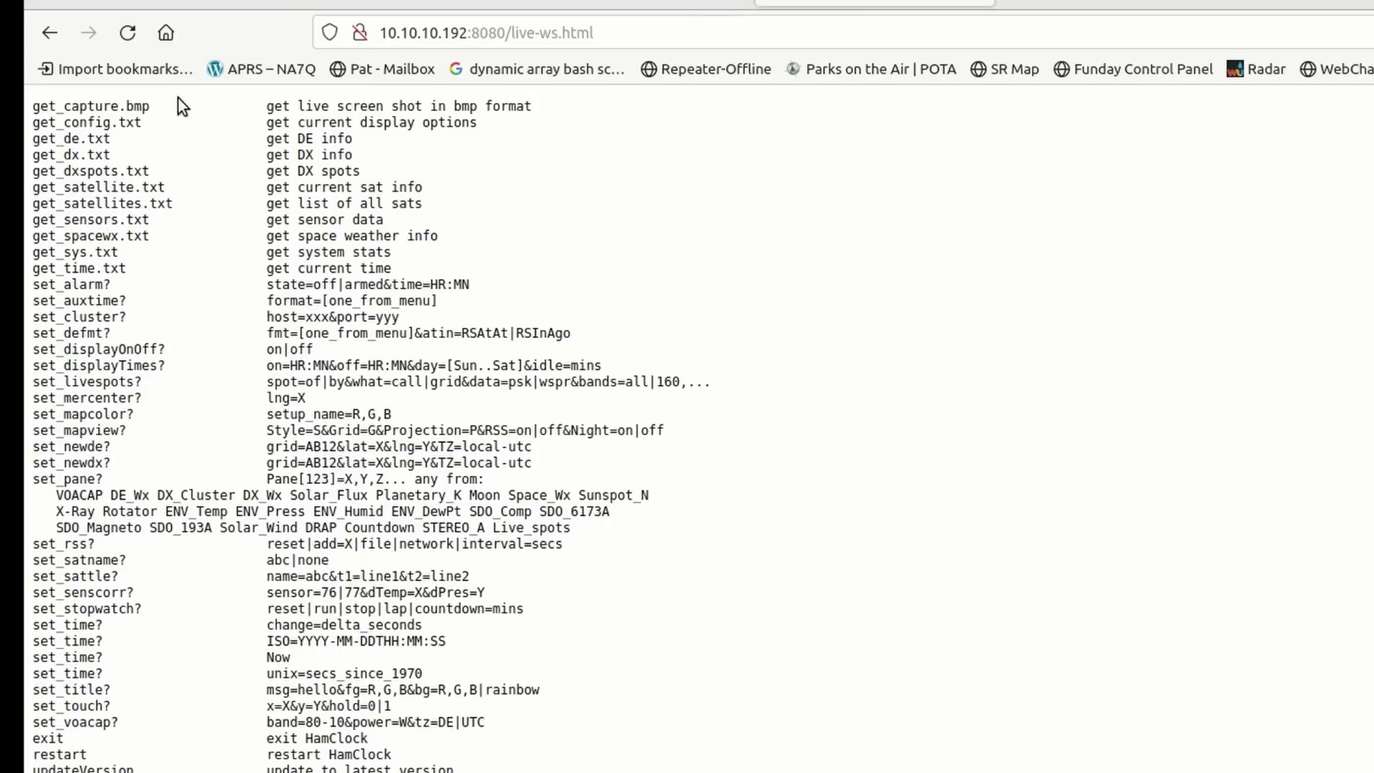
pyautogui.moveTo(150, 107); pyautogui.dragTo(34, 106)
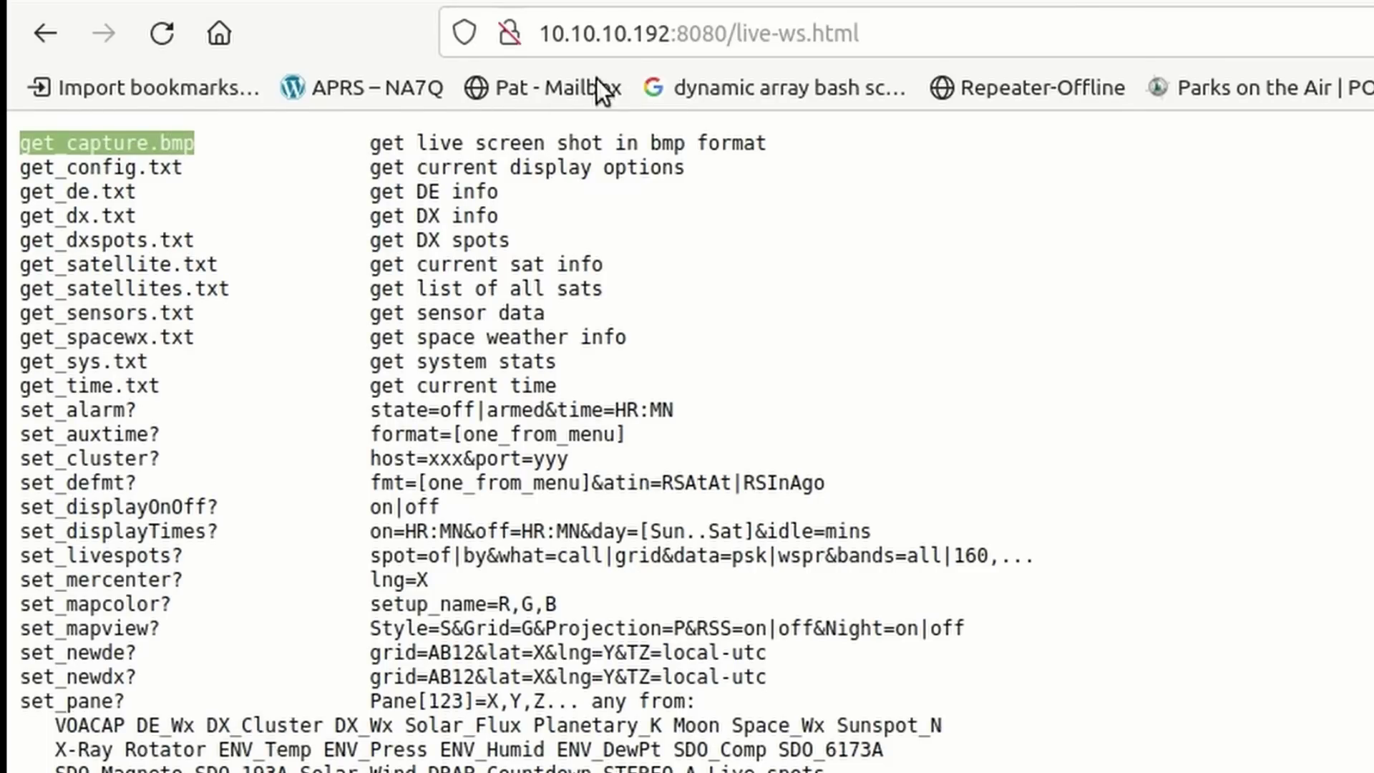
pyautogui.moveTo(737, 33); pyautogui.dragTo(908, 28)
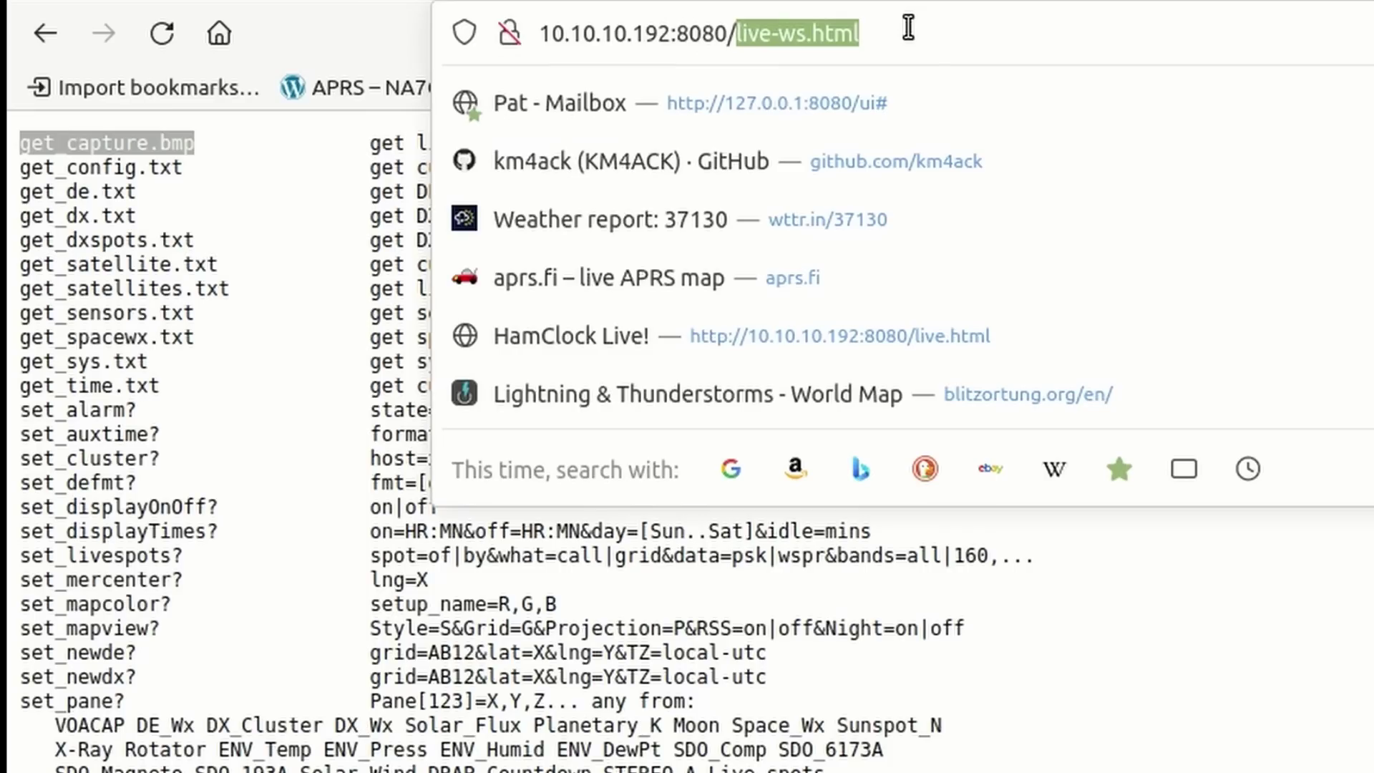
pyautogui.write('get_capture.bmp')
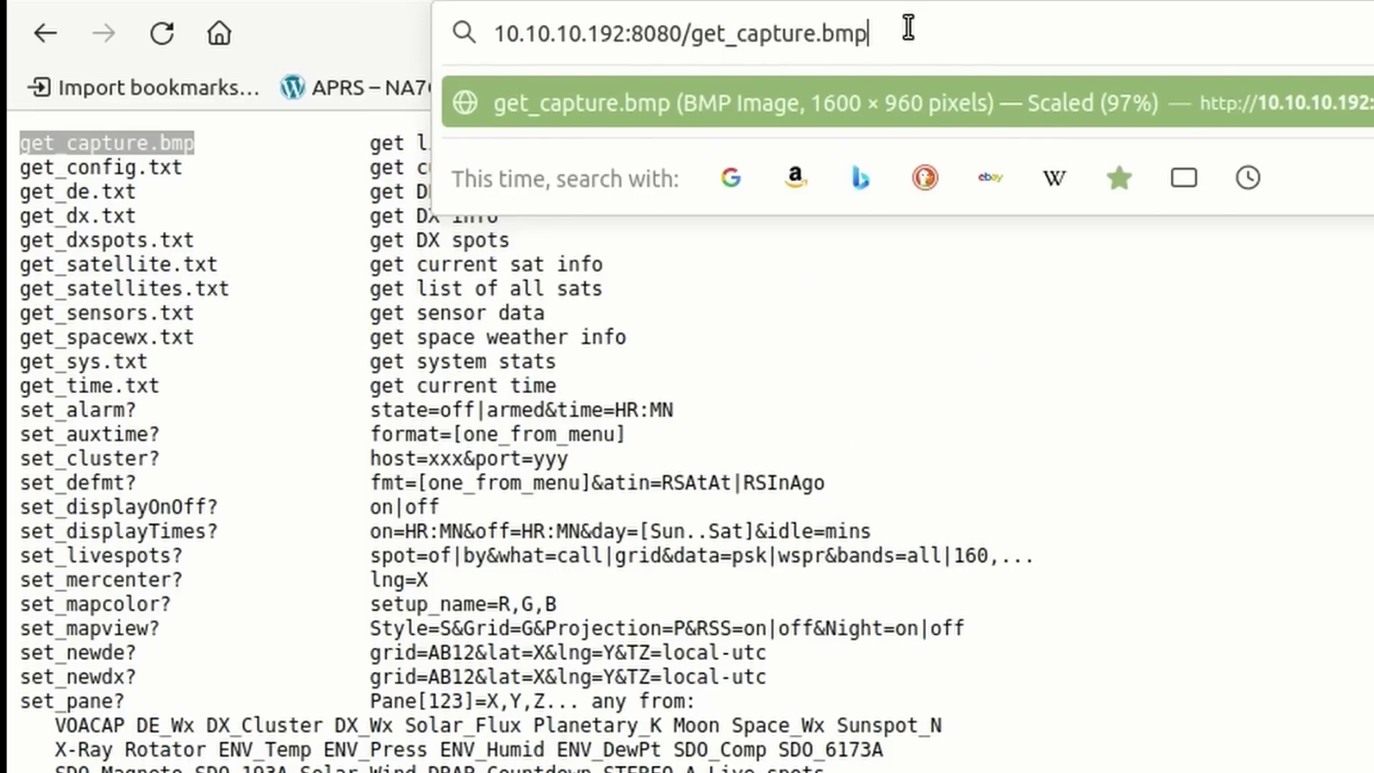
pyautogui.press('Return')
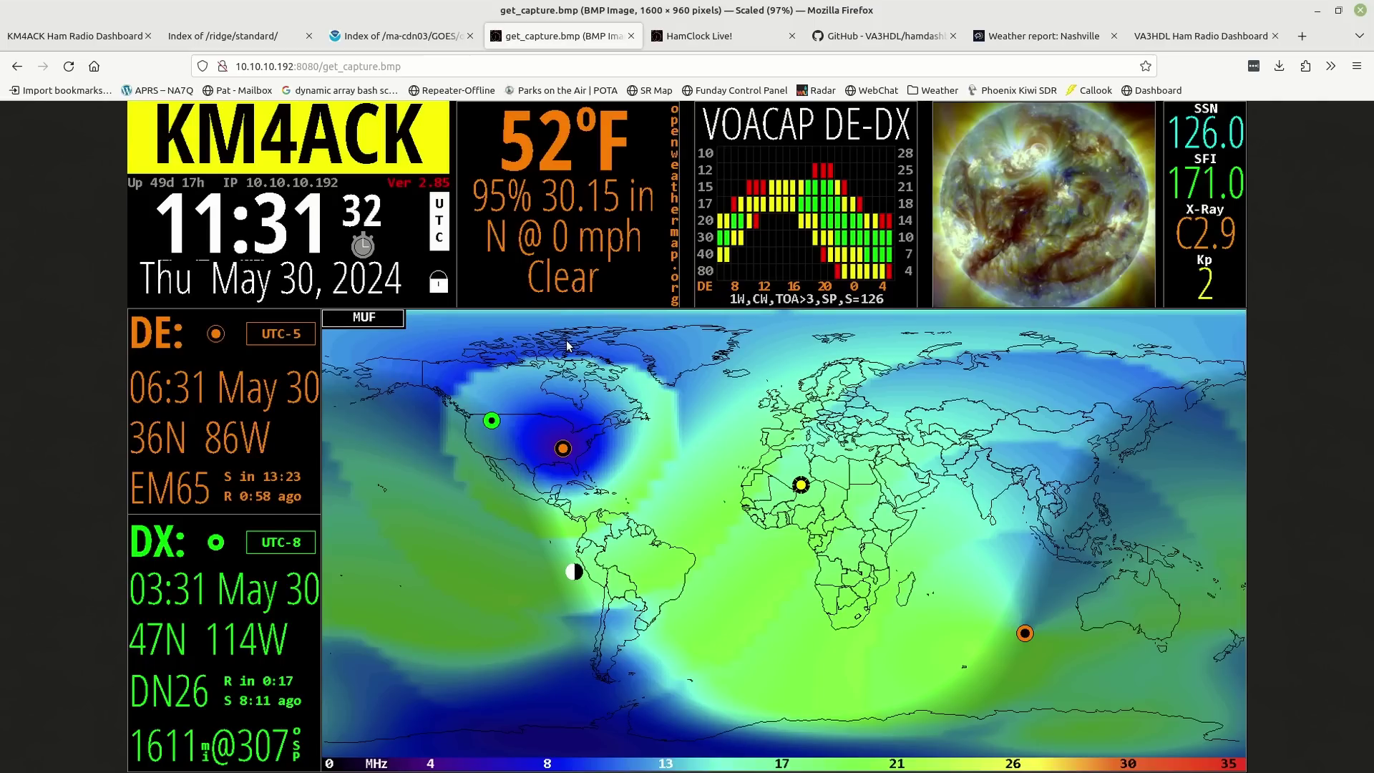
pyautogui.click(438, 66)
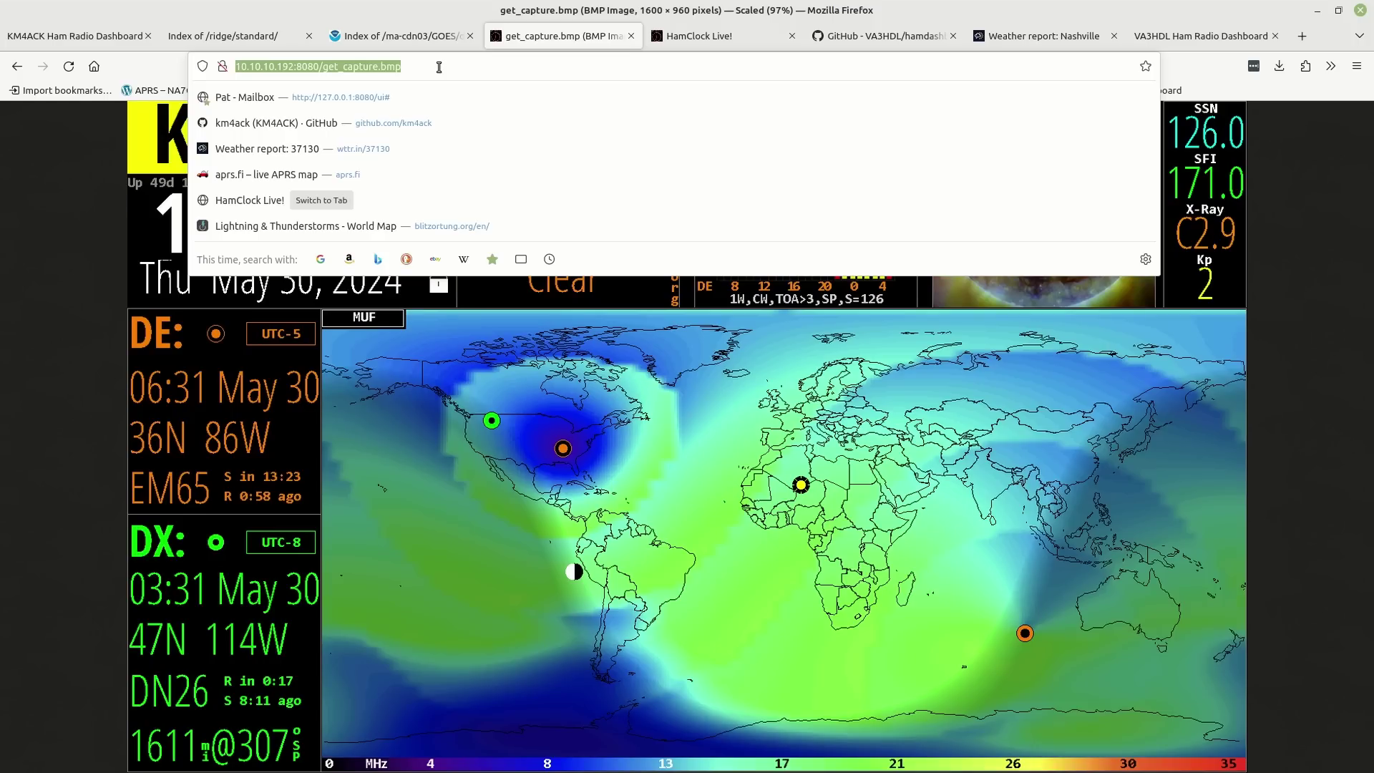
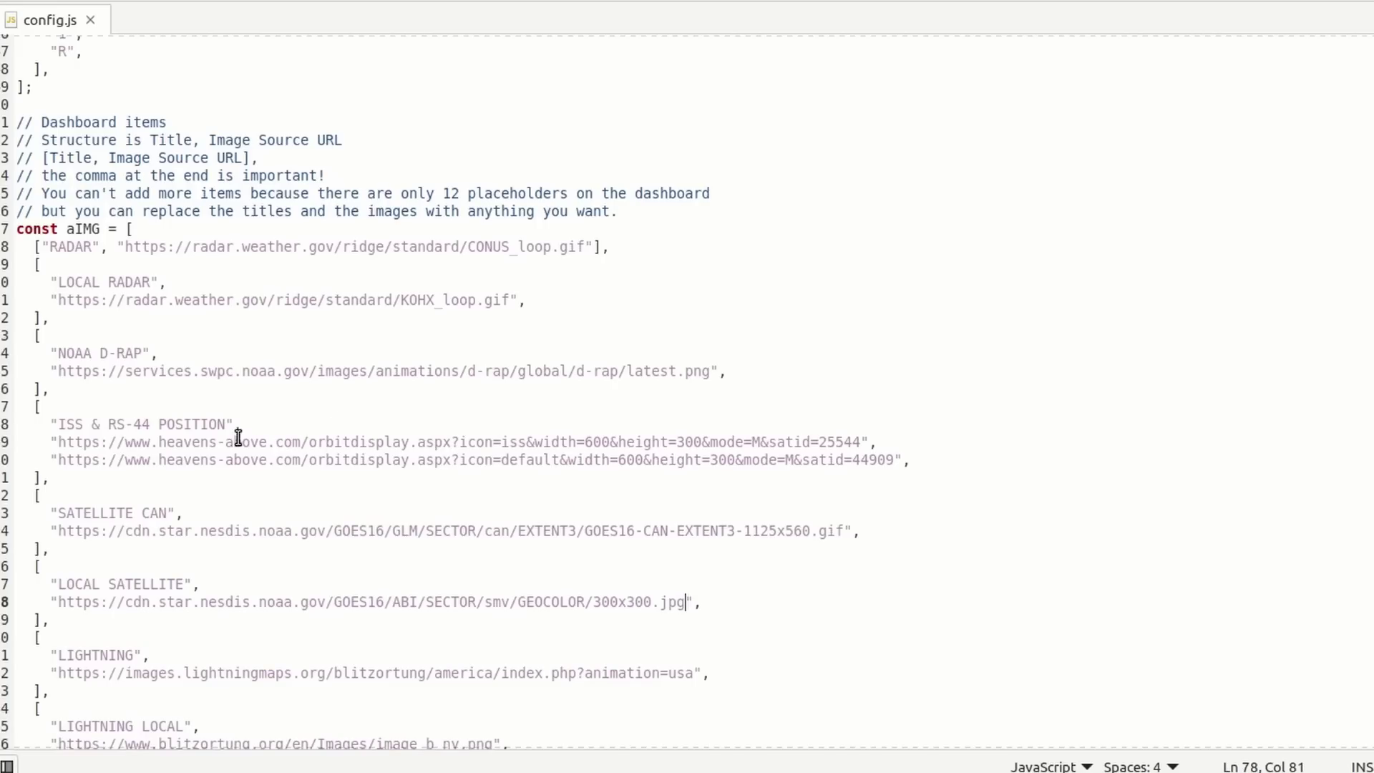
# In config.js, retitle the "ISS & RS-44 POSITION" dashboard item as "Hamclock"
pyautogui.click(64, 424)
pyautogui.moveTo(63, 425); pyautogui.dragTo(226, 423)
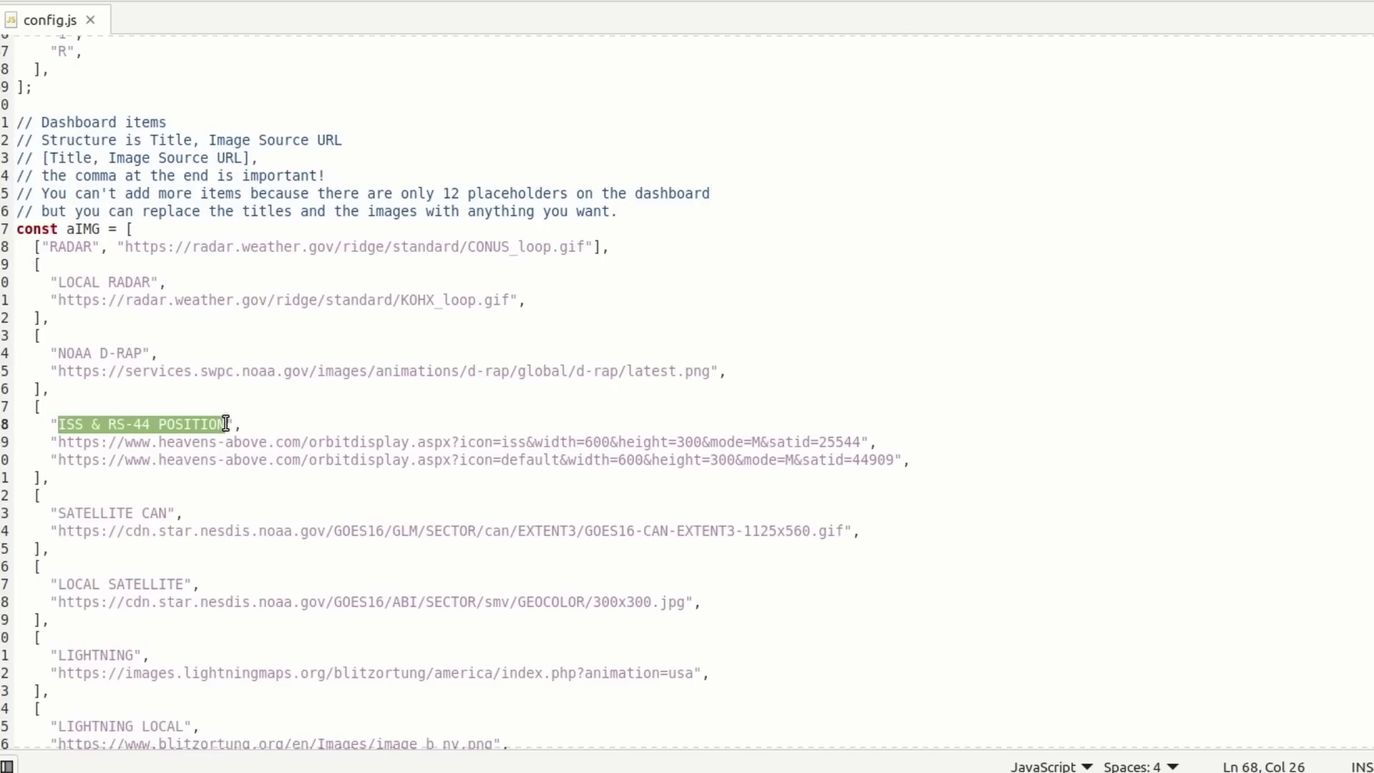
pyautogui.write('Hamclock')
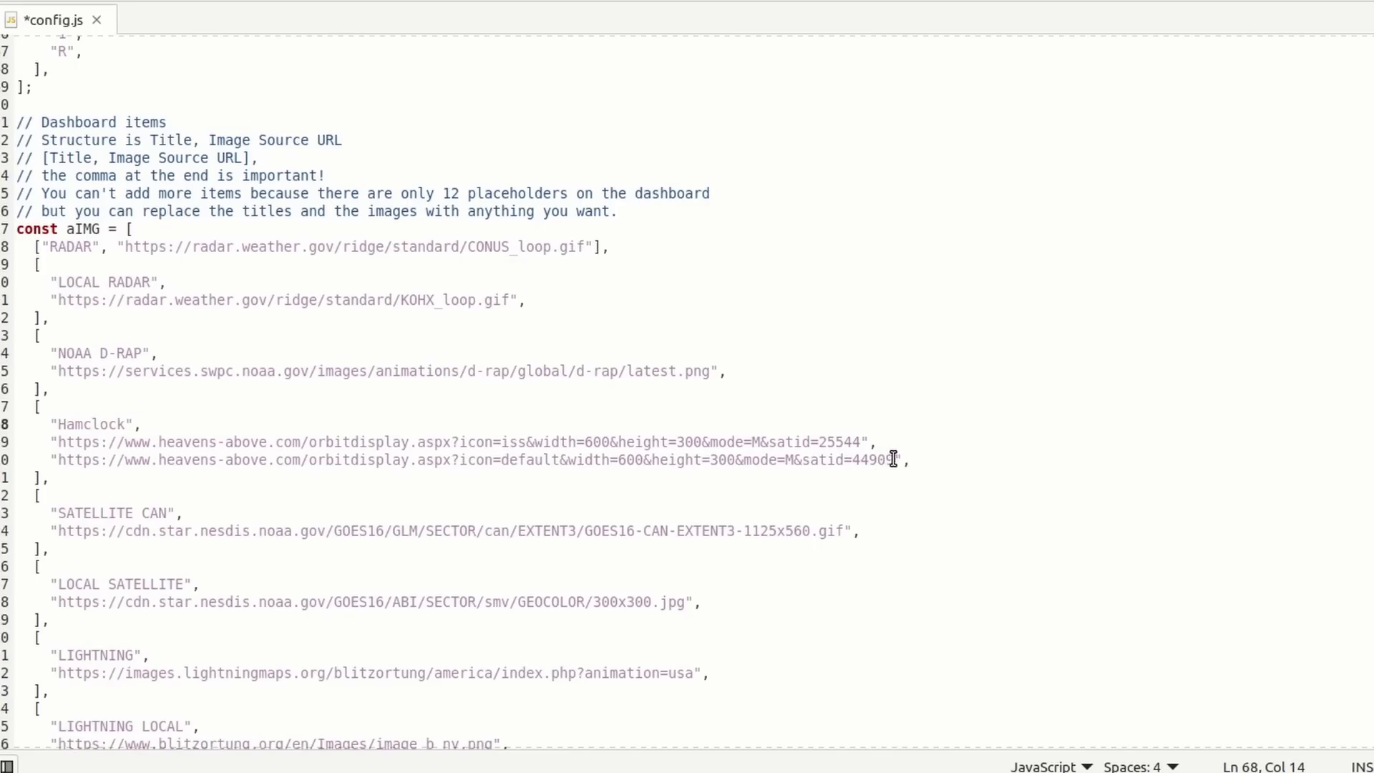
pyautogui.moveTo(893, 458); pyautogui.dragTo(794, 459)
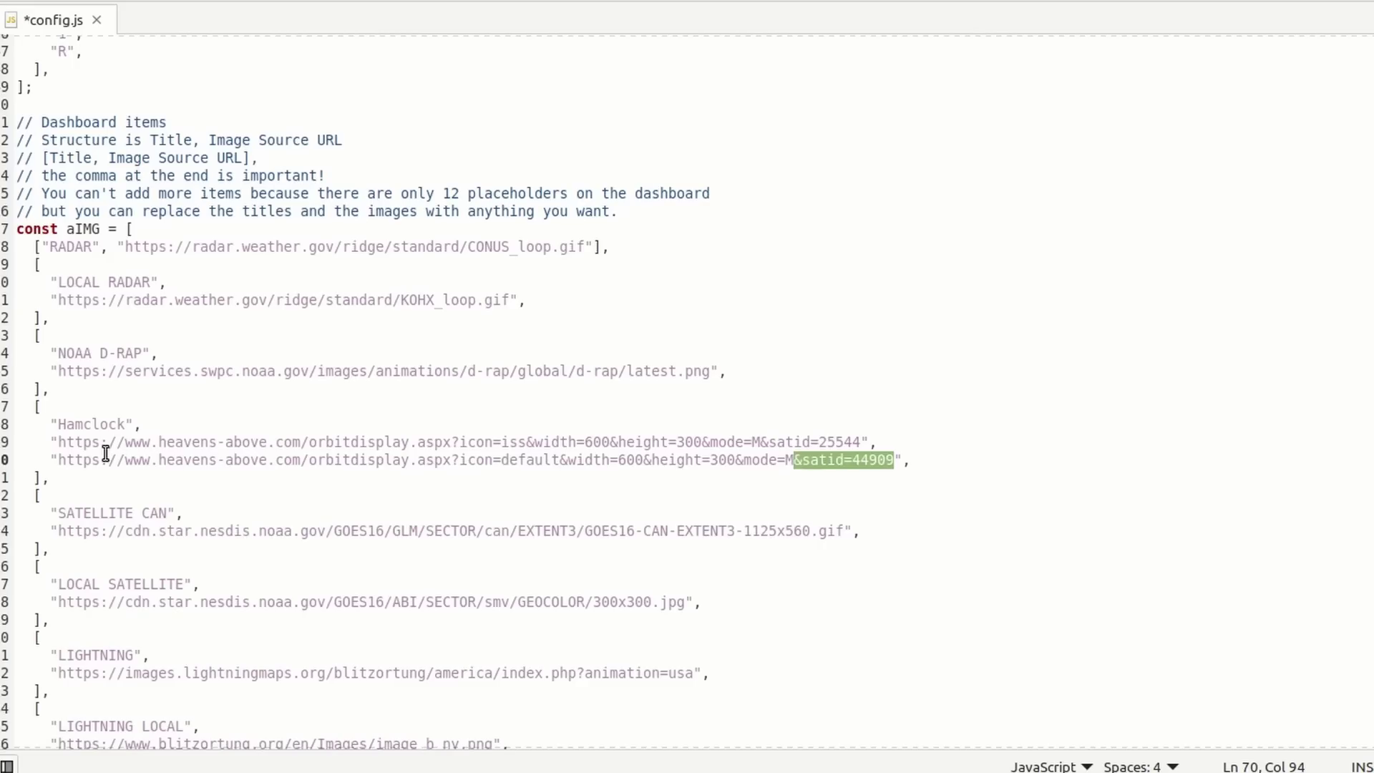
pyautogui.keyDown('shift'); pyautogui.click(61, 443); pyautogui.keyUp('shift')
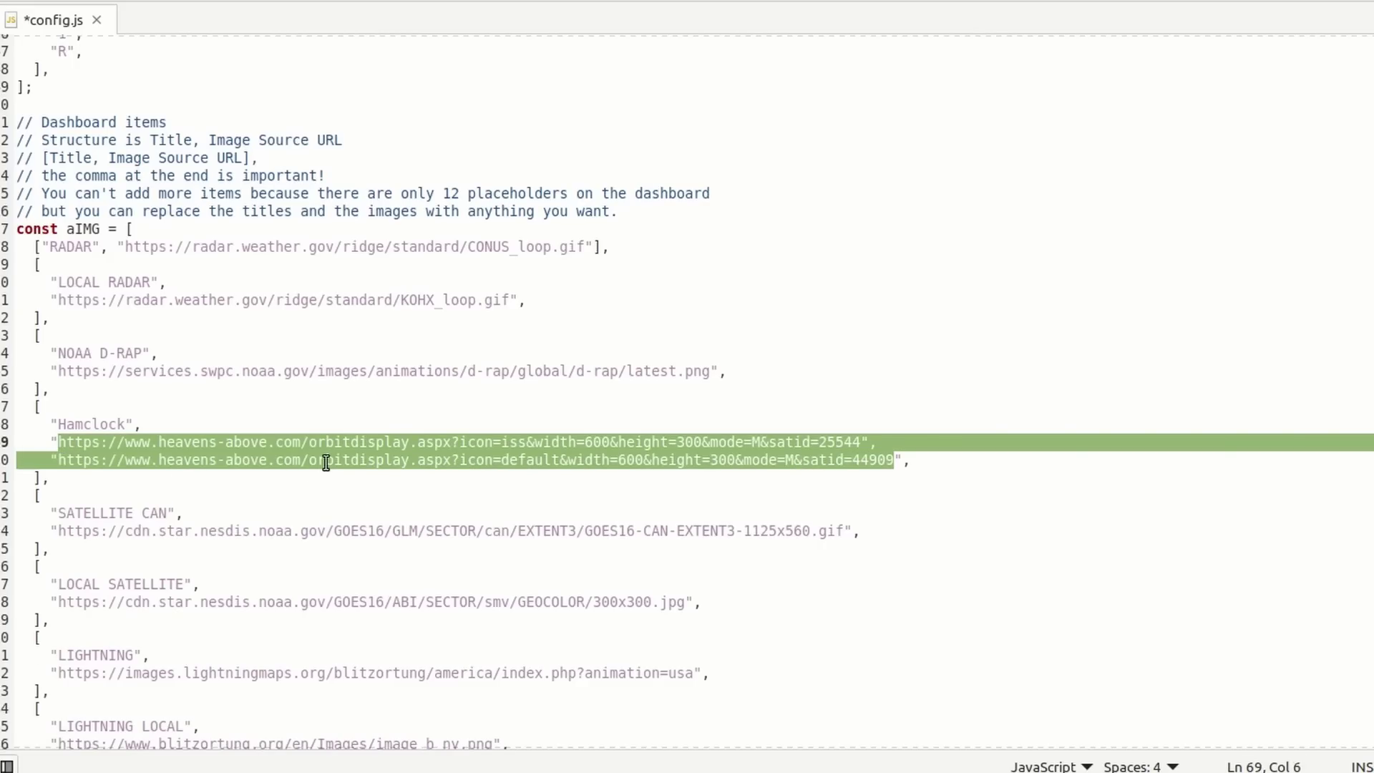
pyautogui.write('http://10.10.10.192:8080/get_capture.bmp')
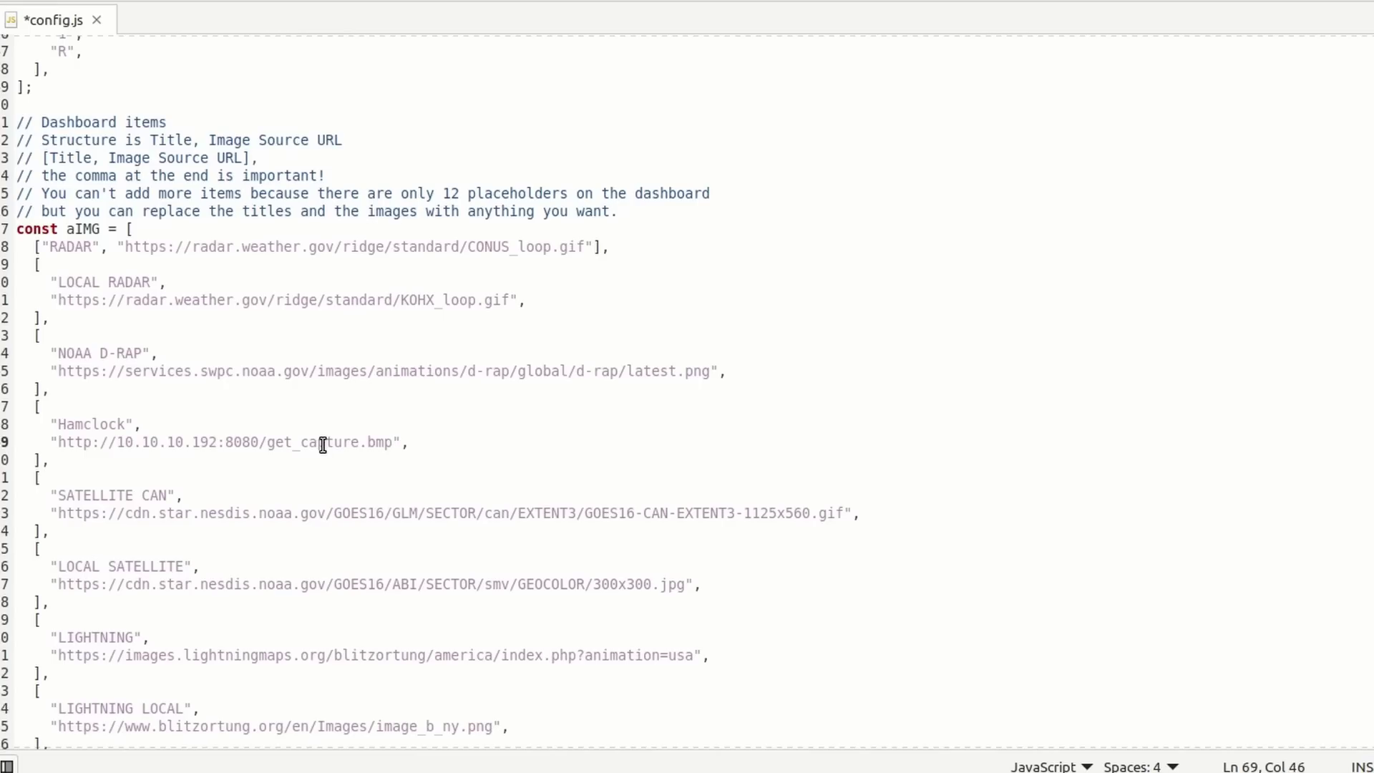
# Save config.js and reload the dashboard in Firefox to check the HamClock tile
pyautogui.hotkey('ctrl', 's')
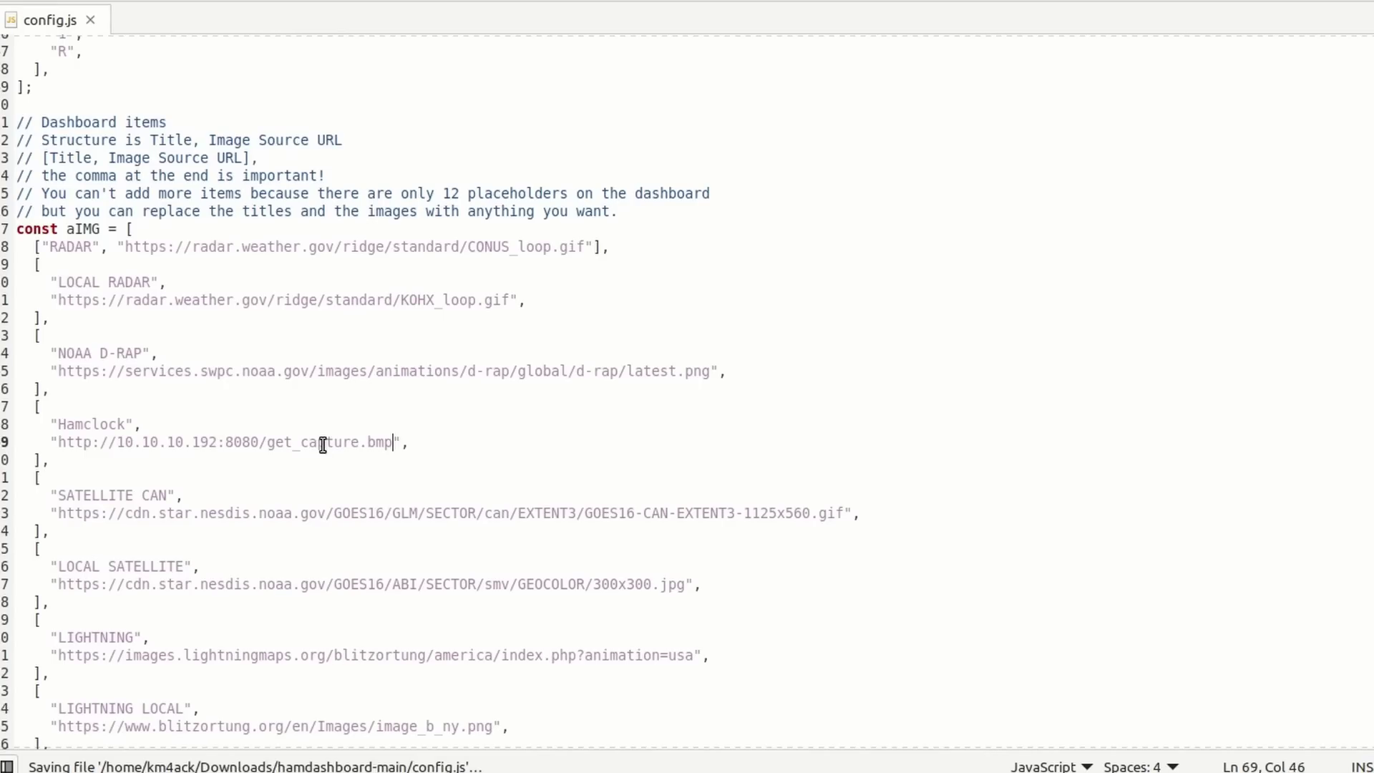
pyautogui.hotkey('alt', 'Tab')
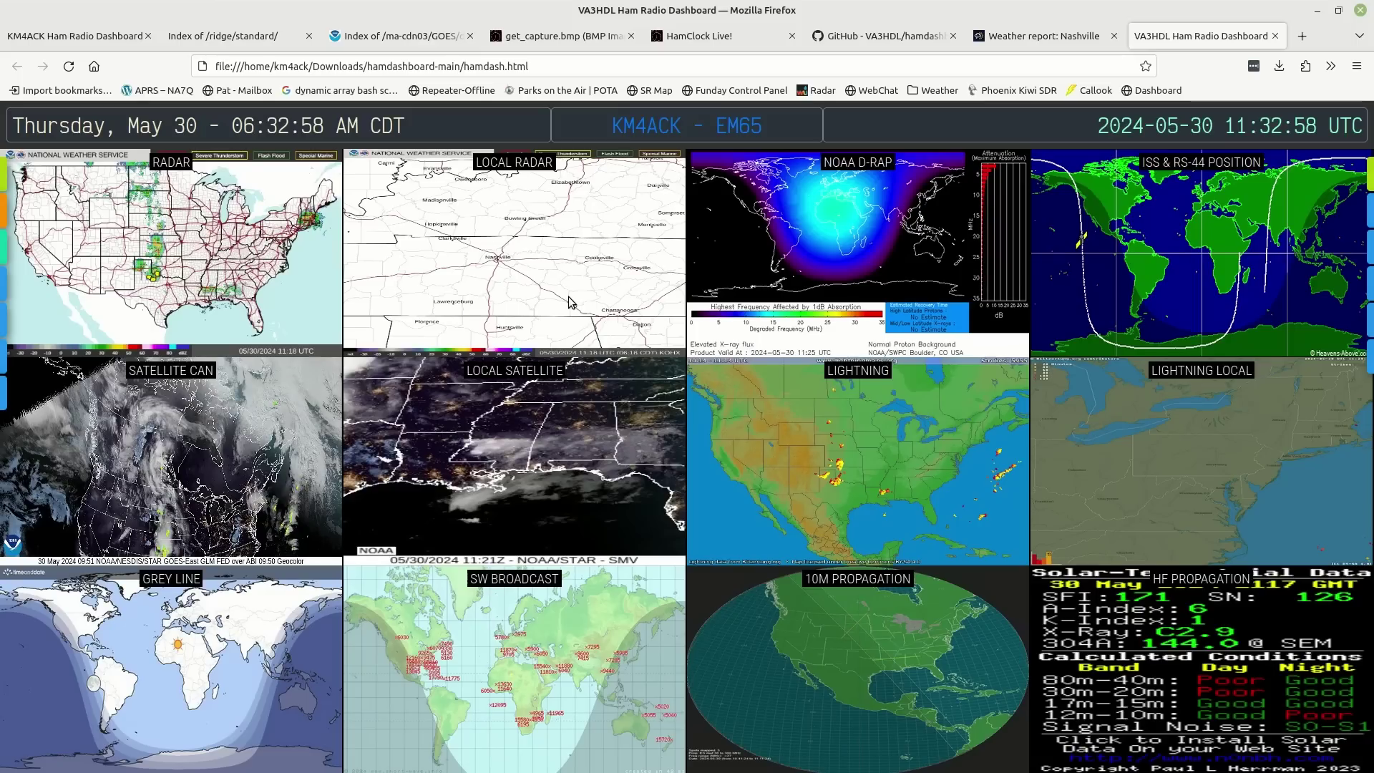
pyautogui.click(69, 67)
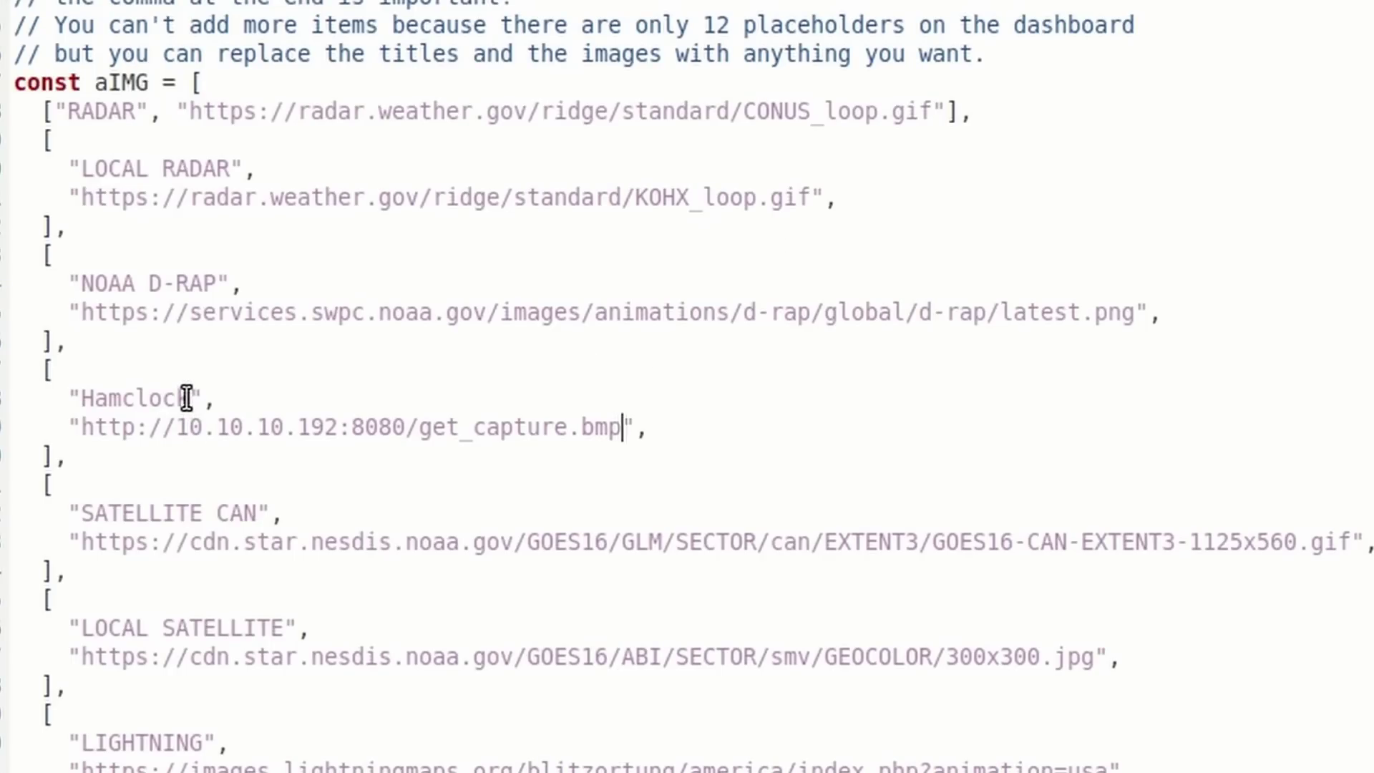
# In config.js, delete the Hamclock item's title text, leaving empty quotes so the tile has no label
pyautogui.moveTo(187, 397); pyautogui.dragTo(81, 399)
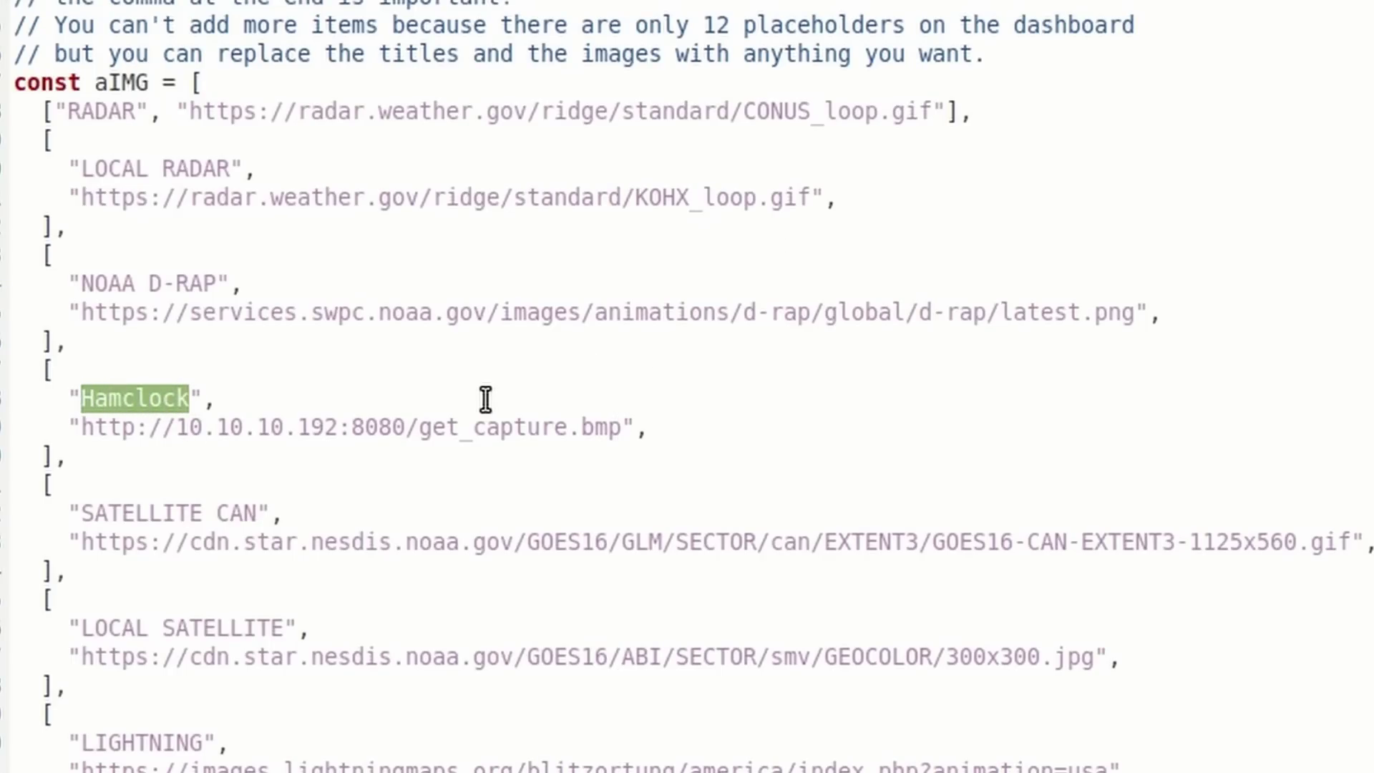
pyautogui.press('BackSpace')
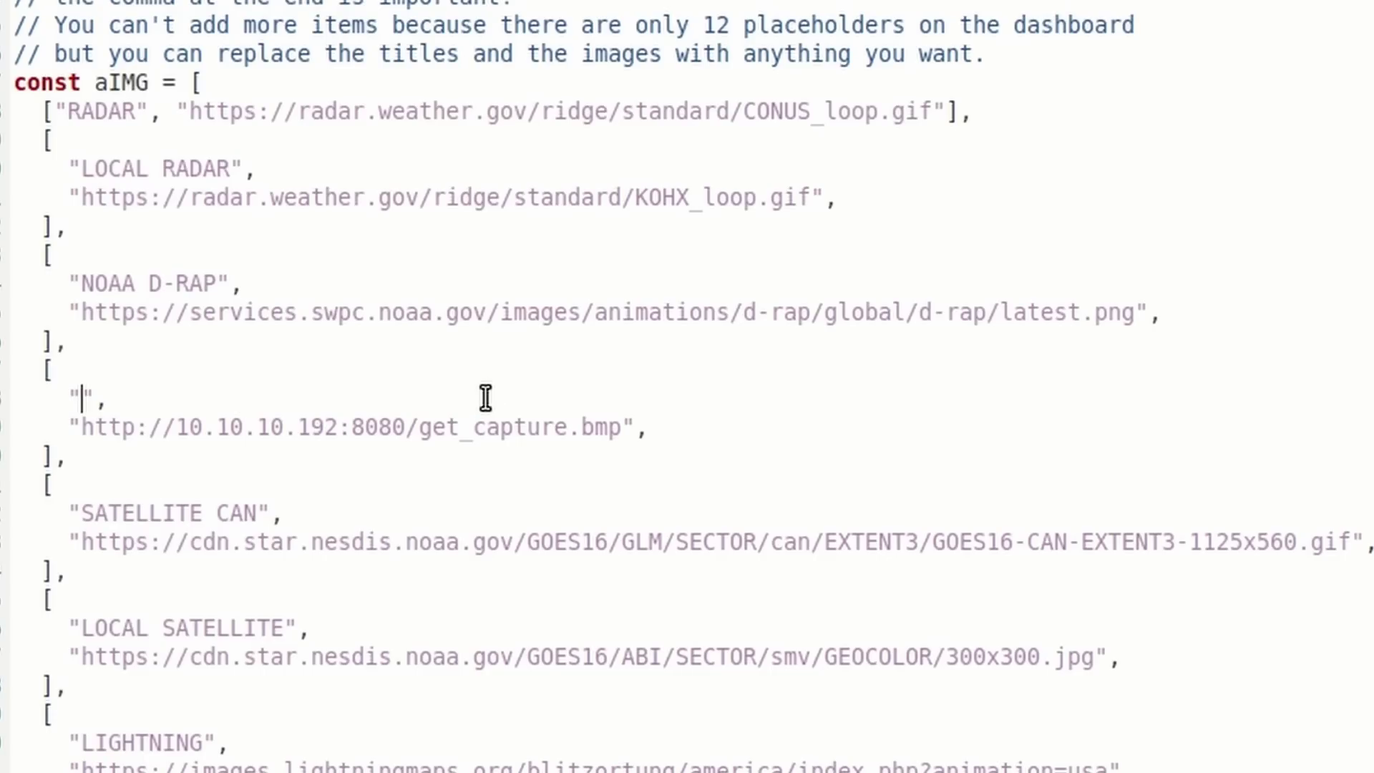
# Reload the dashboard in Firefox, view the HamClock tile enlarged and return to the tile grid
pyautogui.hotkey('ctrl', 'alt', 'Right')
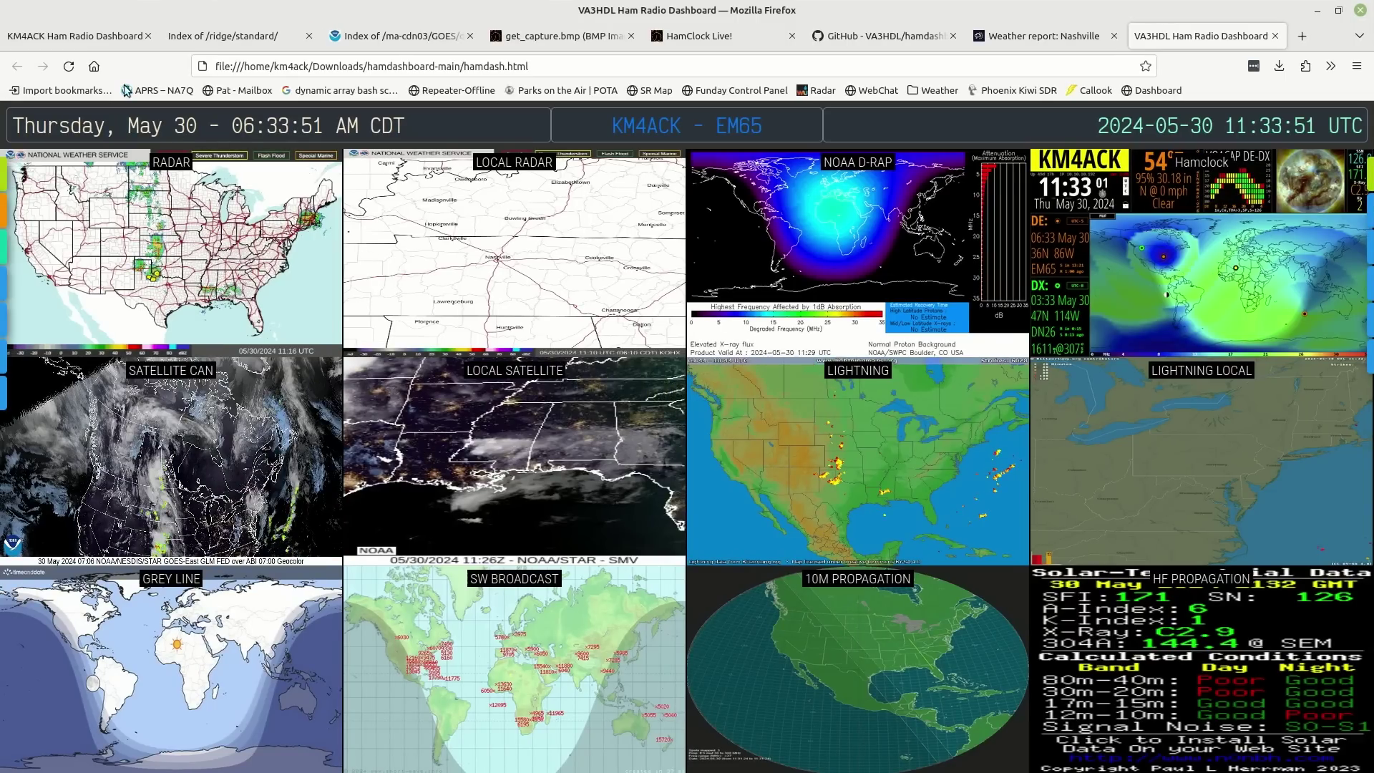
pyautogui.click(69, 67)
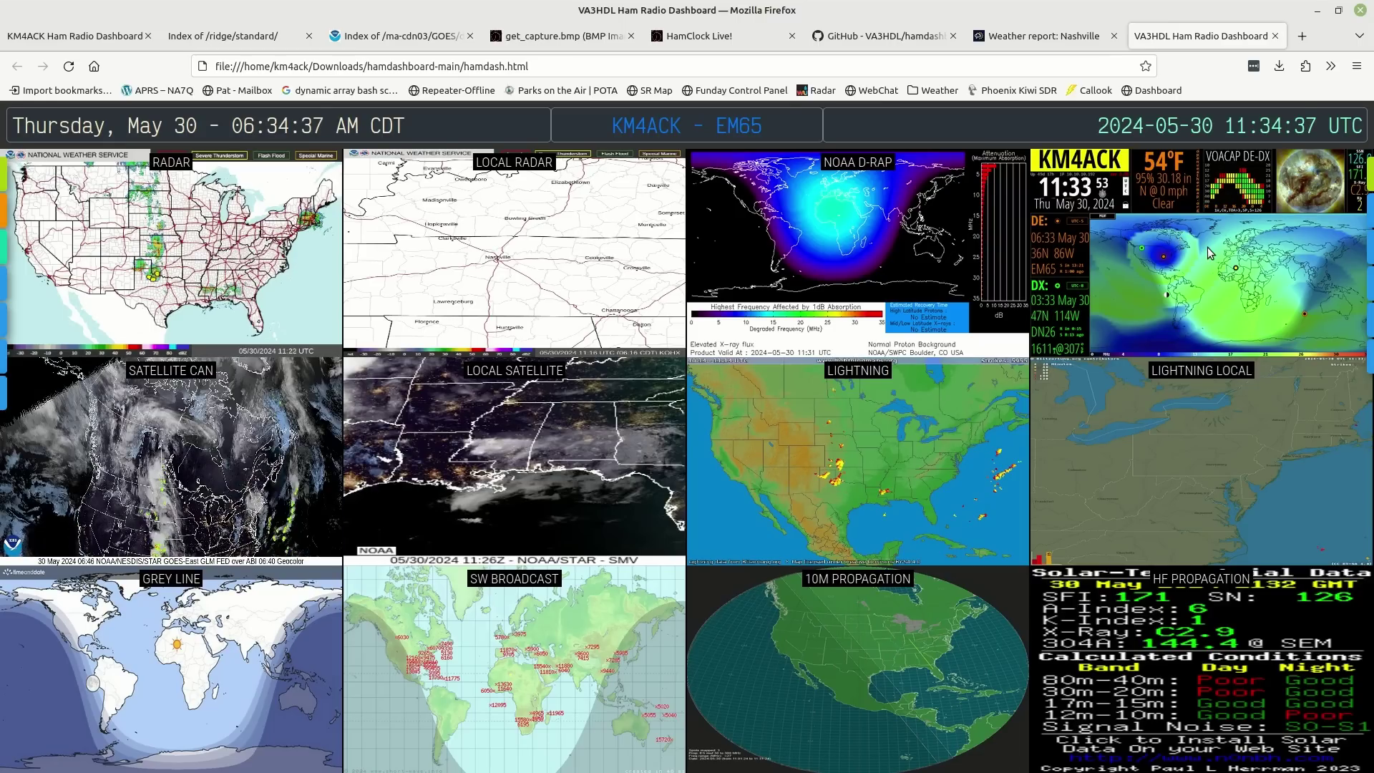
pyautogui.click(1207, 251)
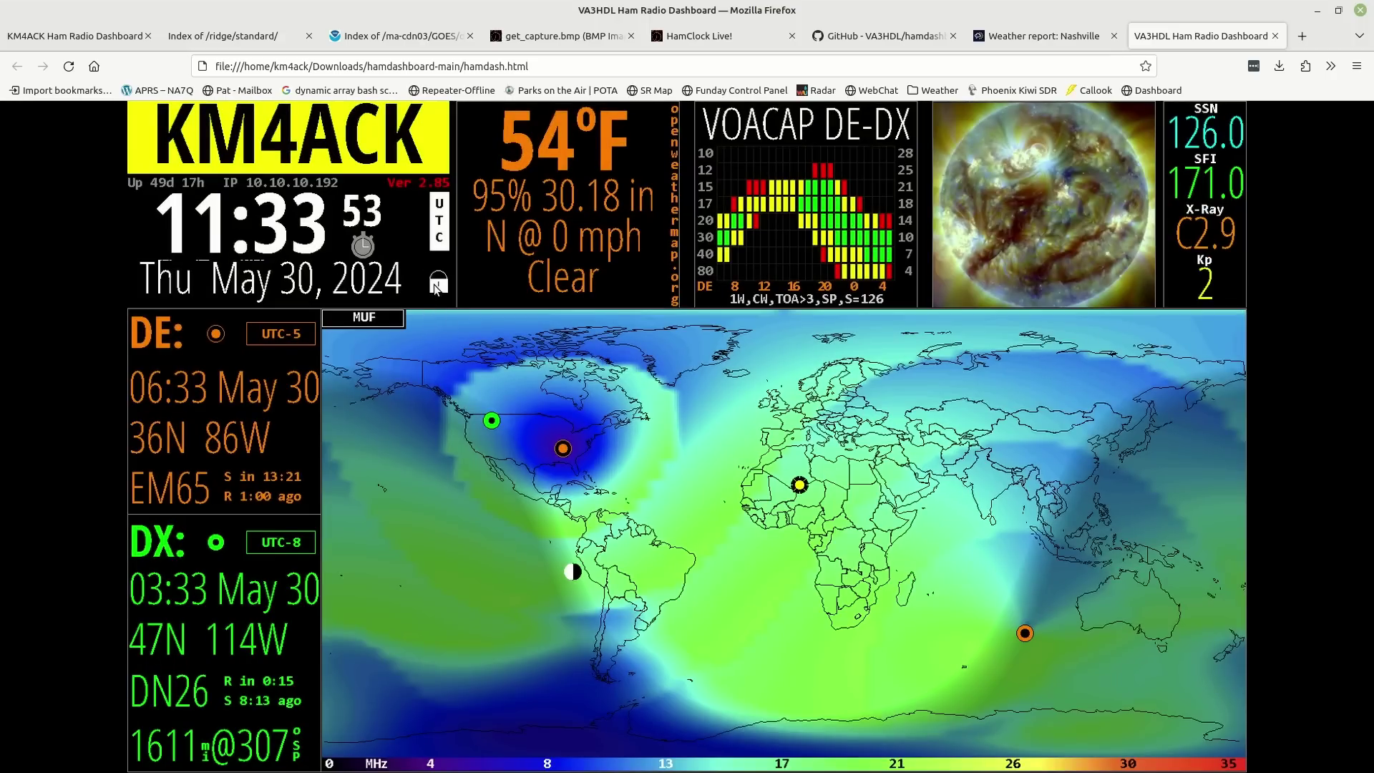
pyautogui.click(693, 409)
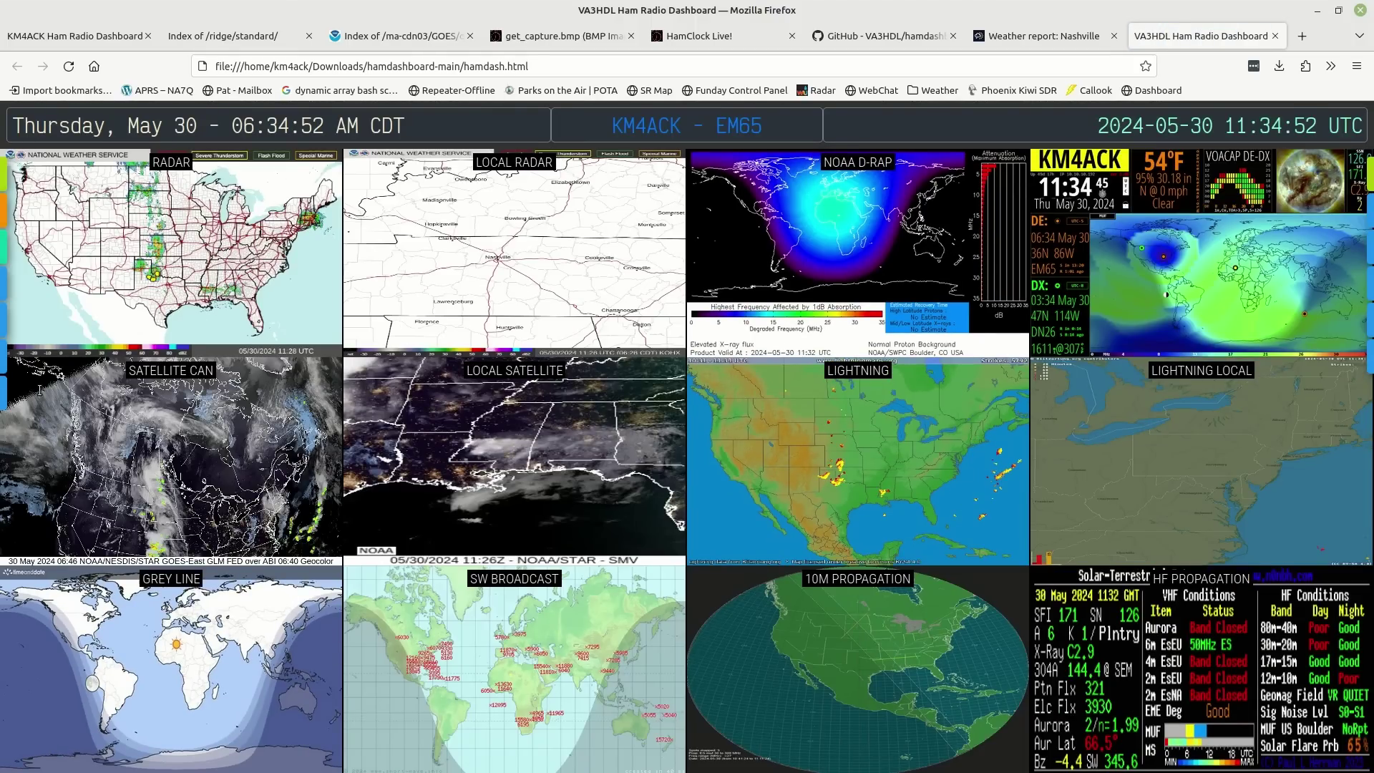
# Look at the dashboard's side menu, and in the HamClock Live! page toggle the display lock open and closed
pyautogui.moveTo(4, 397)
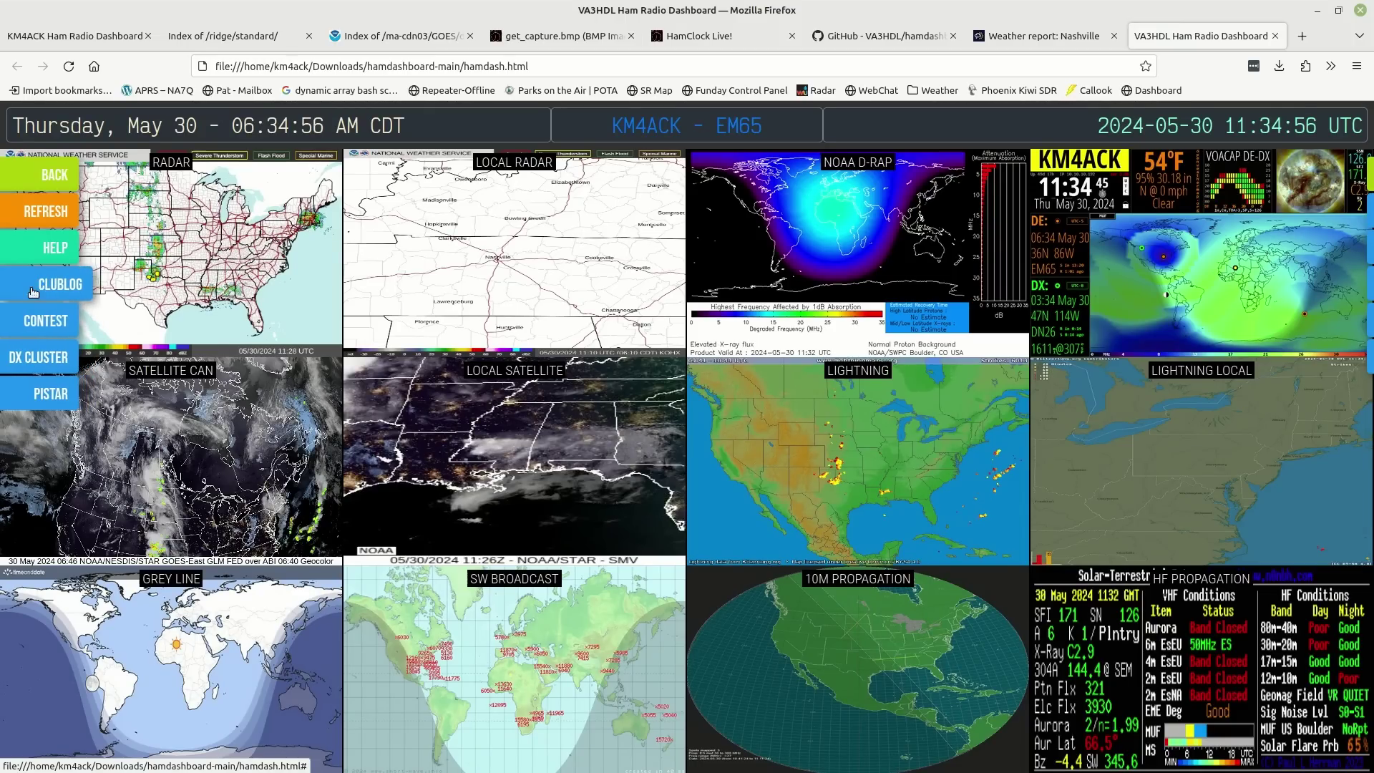
pyautogui.click(730, 38)
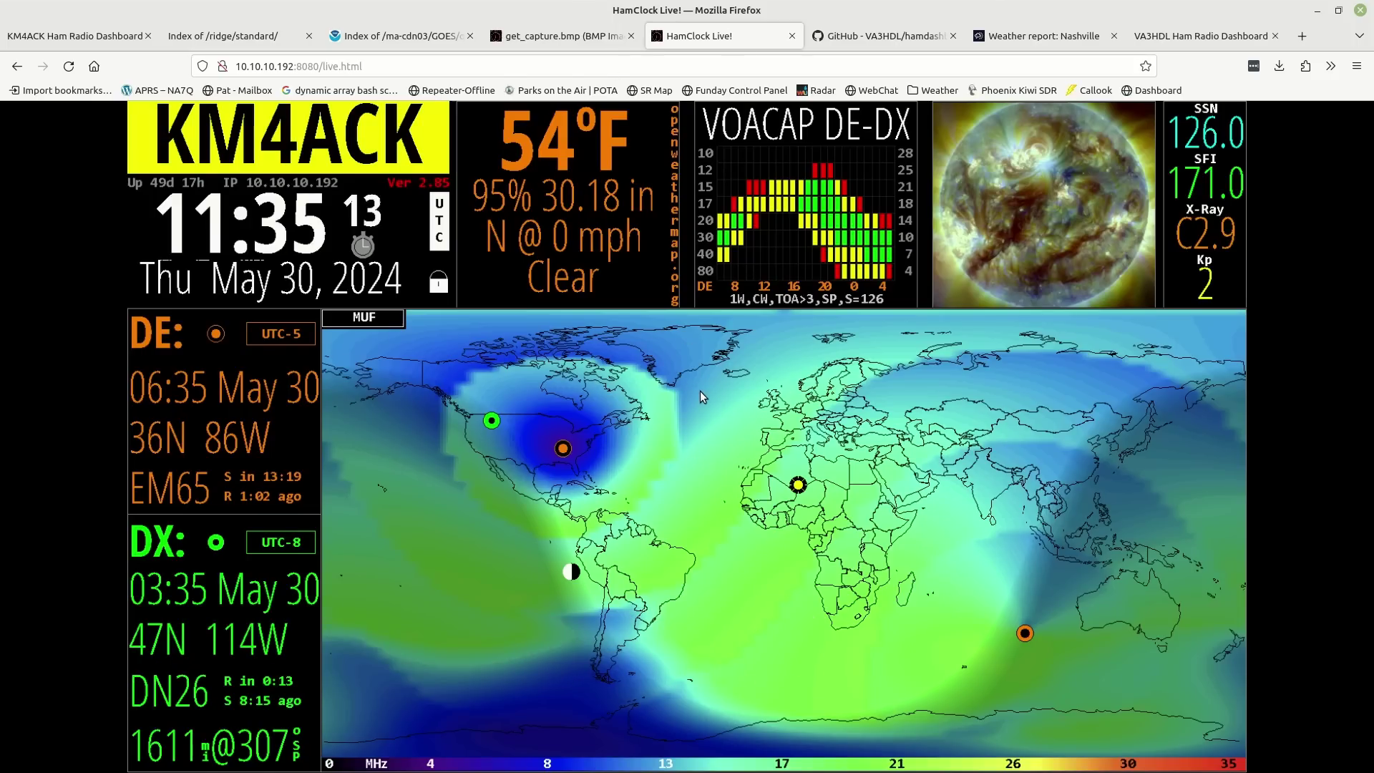
pyautogui.moveTo(700, 390)
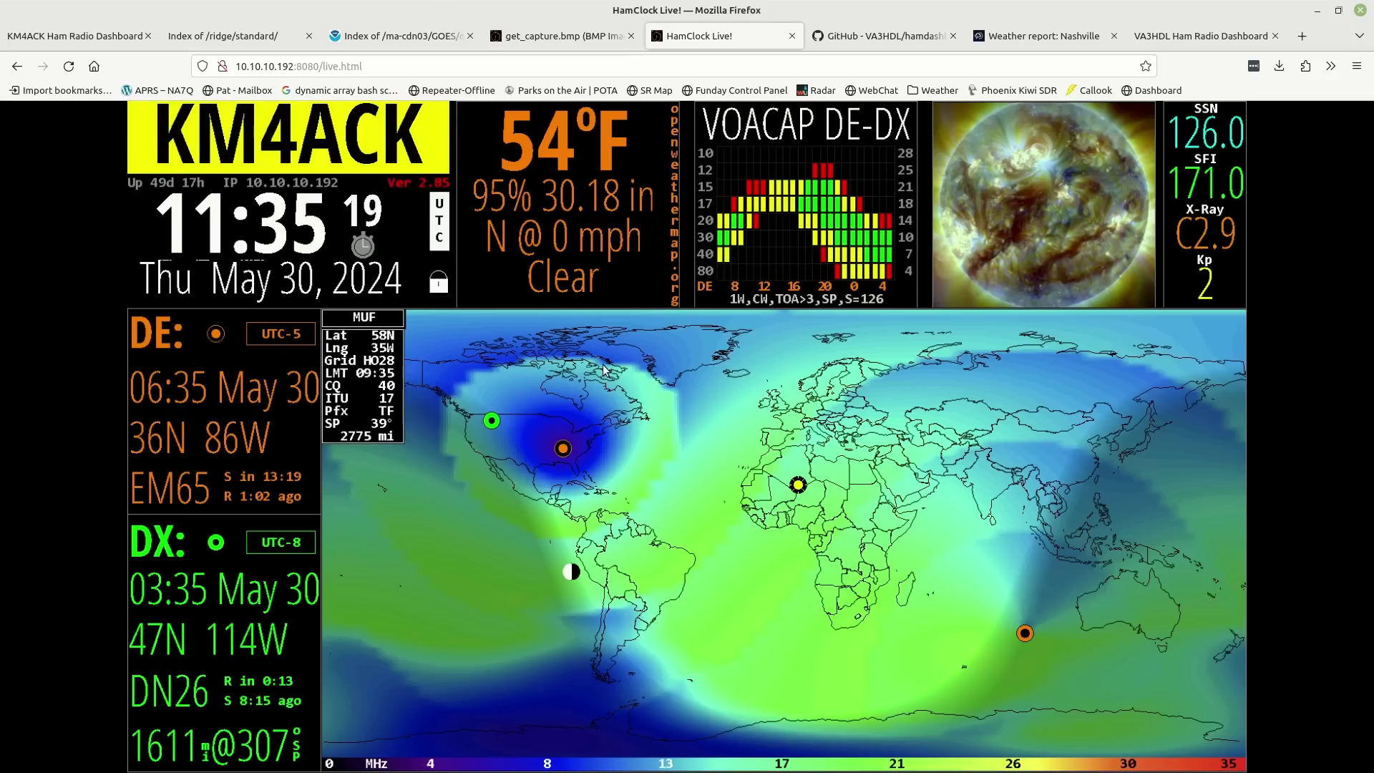
pyautogui.click(438, 285)
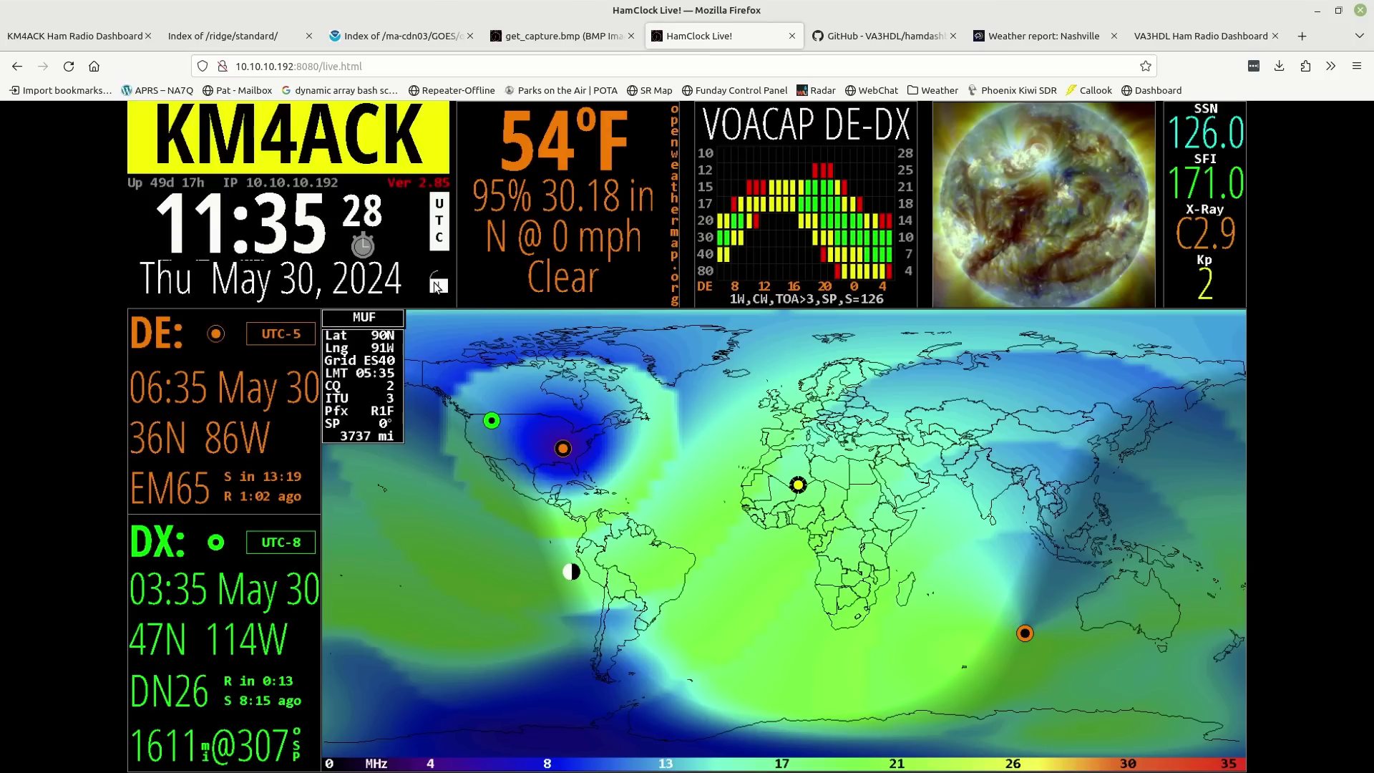
pyautogui.click(436, 285)
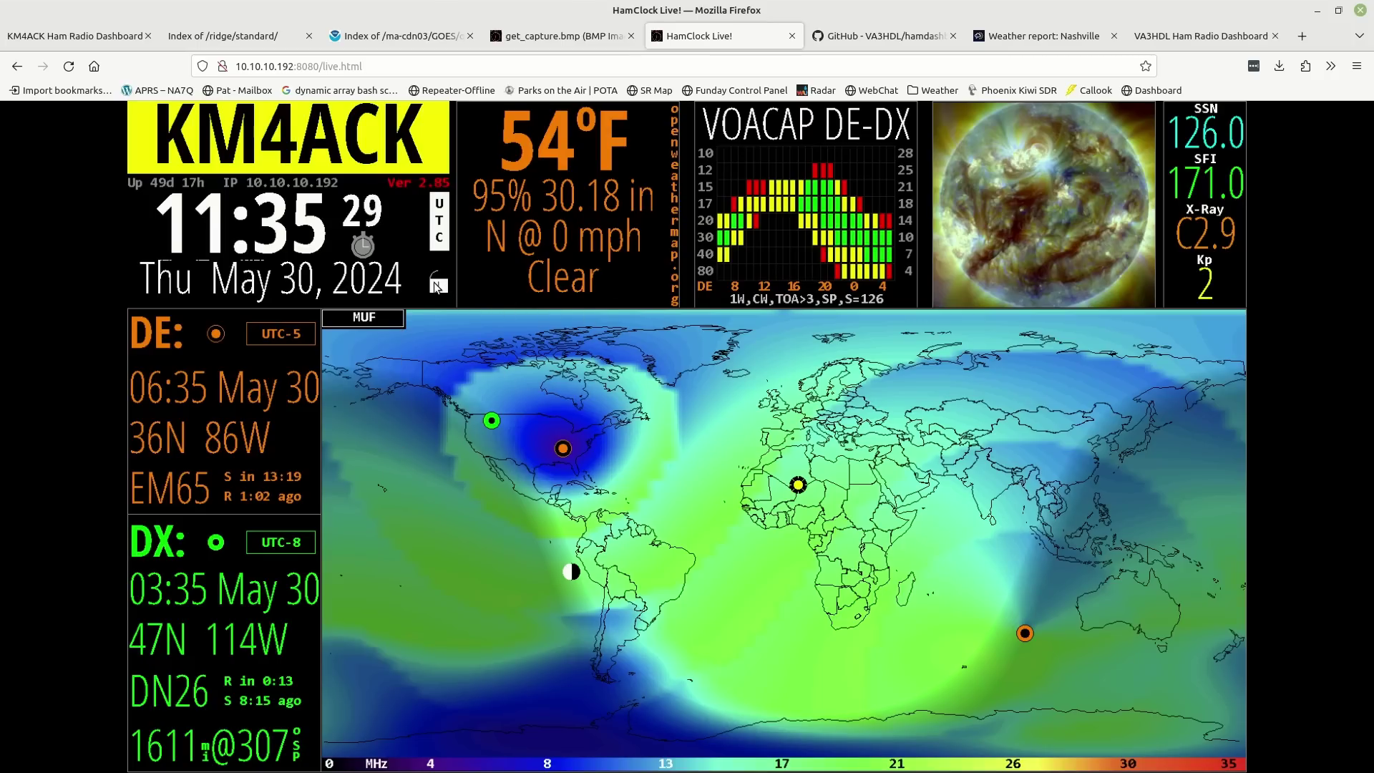
# In config.js, rename the CONTEST menu item as "Hamclock" and replace its URL with the copied HamClock live page address, 10.10.10.192:8080/live.html
pyautogui.click(462, 66)
pyautogui.hotkey('ctrl', 'c')
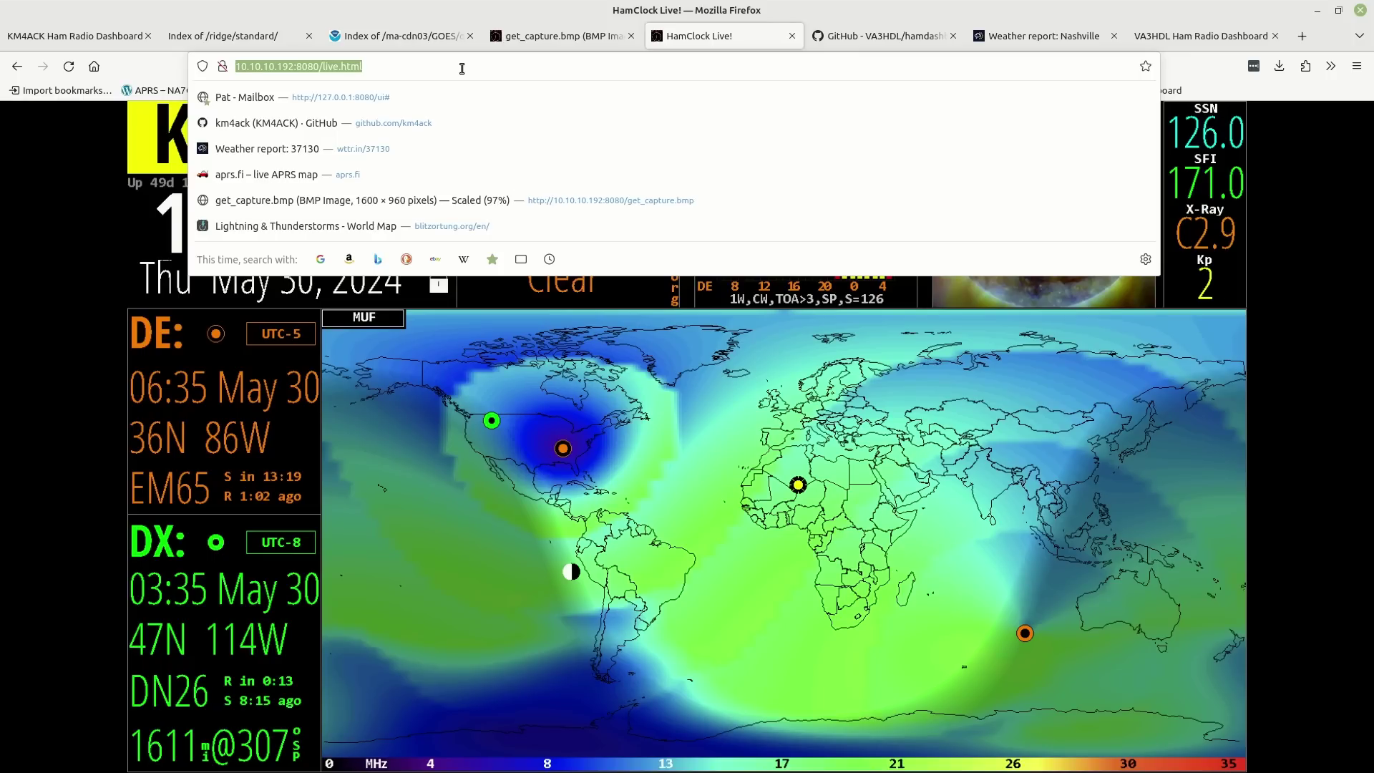
pyautogui.hotkey('ctrl', 'alt', 'Right')
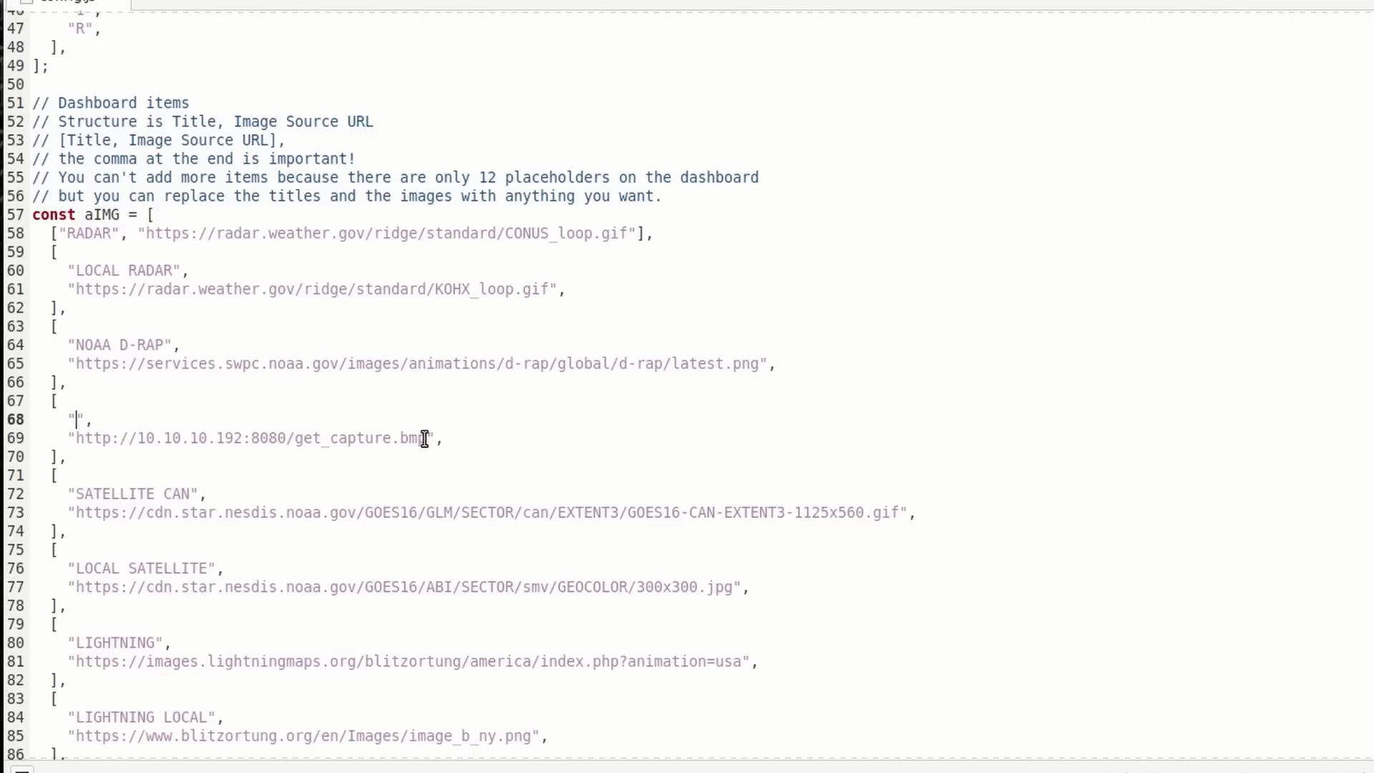
pyautogui.scroll(11, 425, 438)
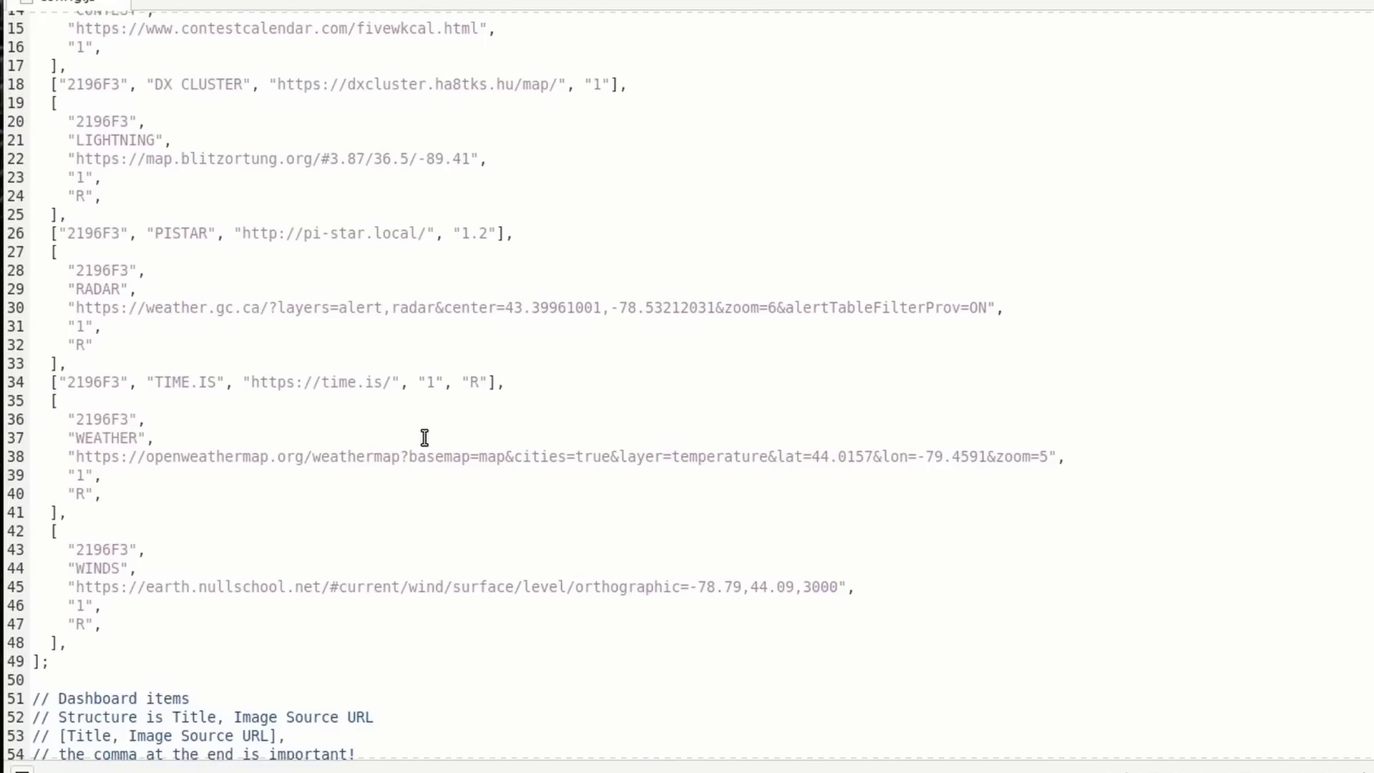
pyautogui.scroll(5, 424, 438)
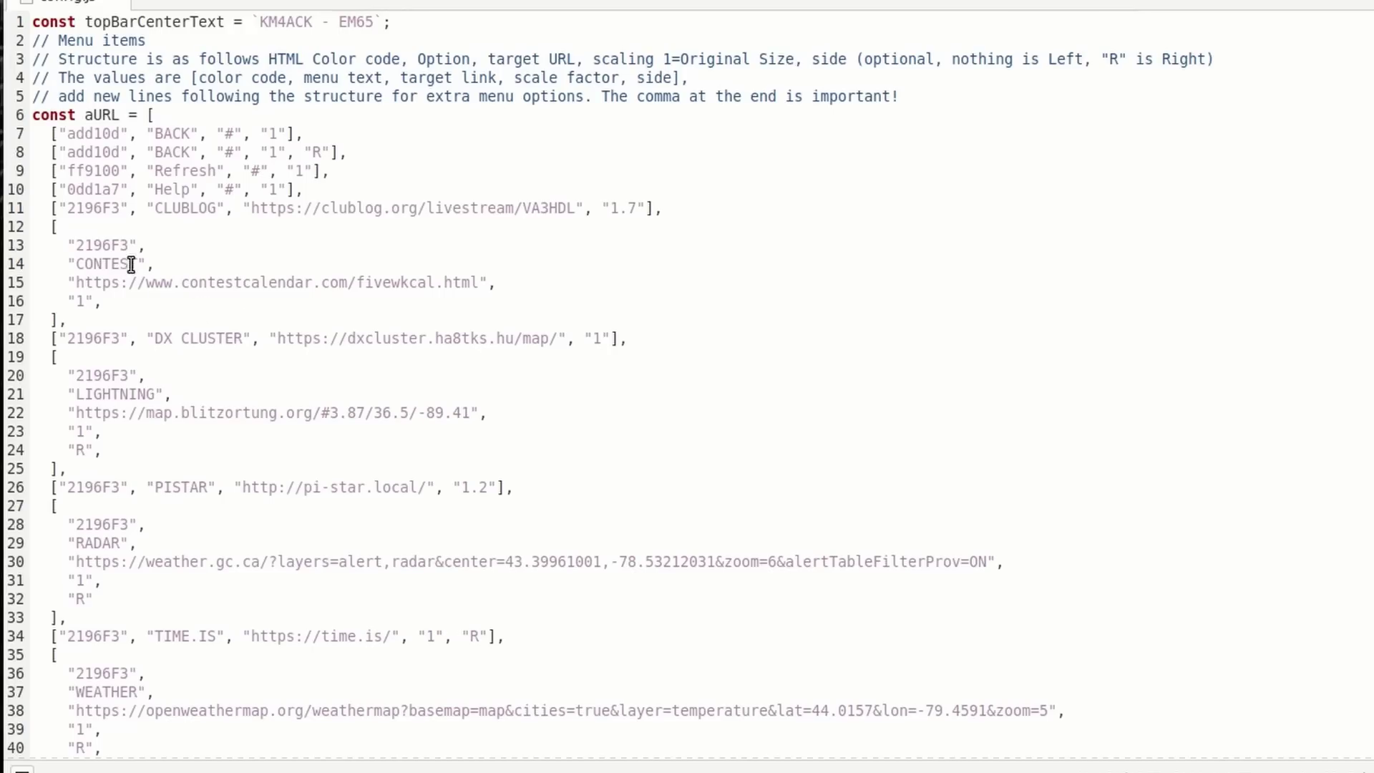
pyautogui.moveTo(138, 263); pyautogui.dragTo(76, 264)
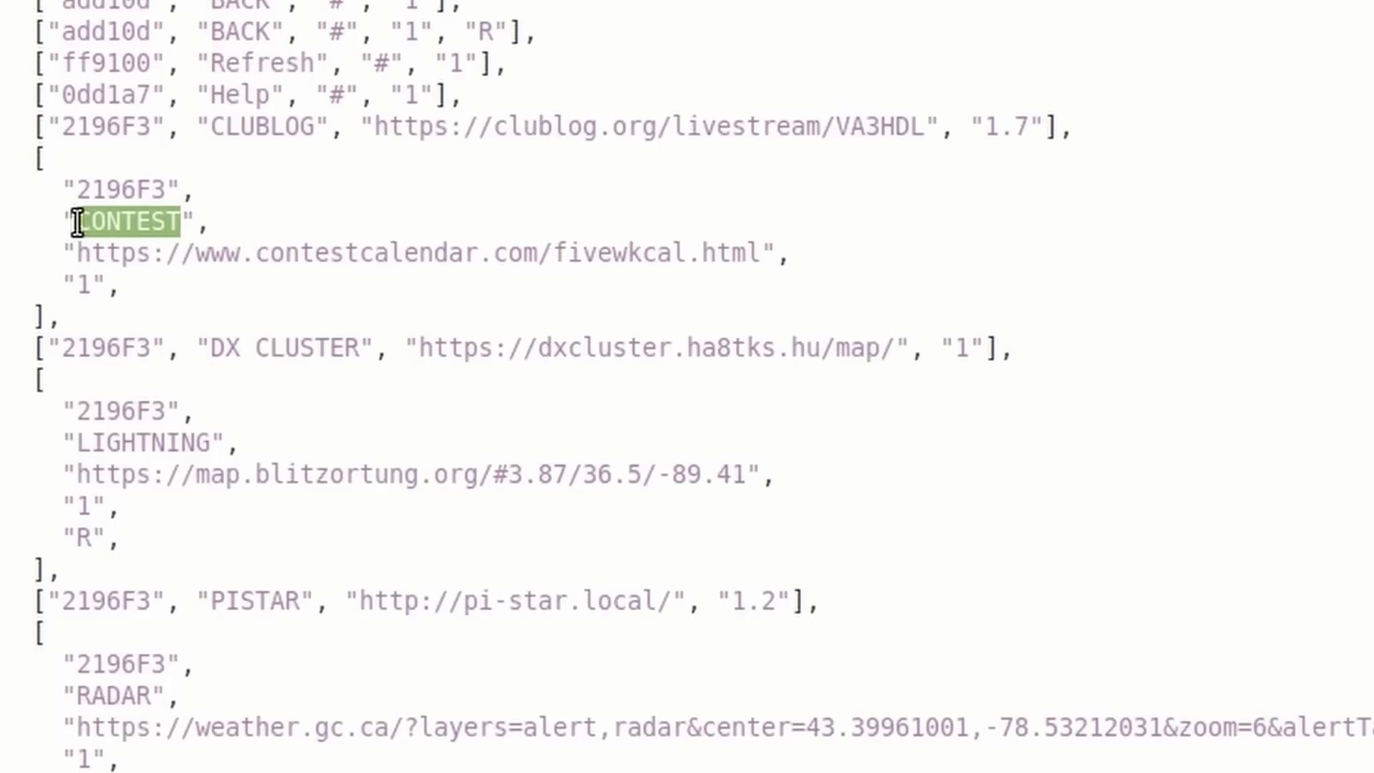
pyautogui.write('Hamclock')
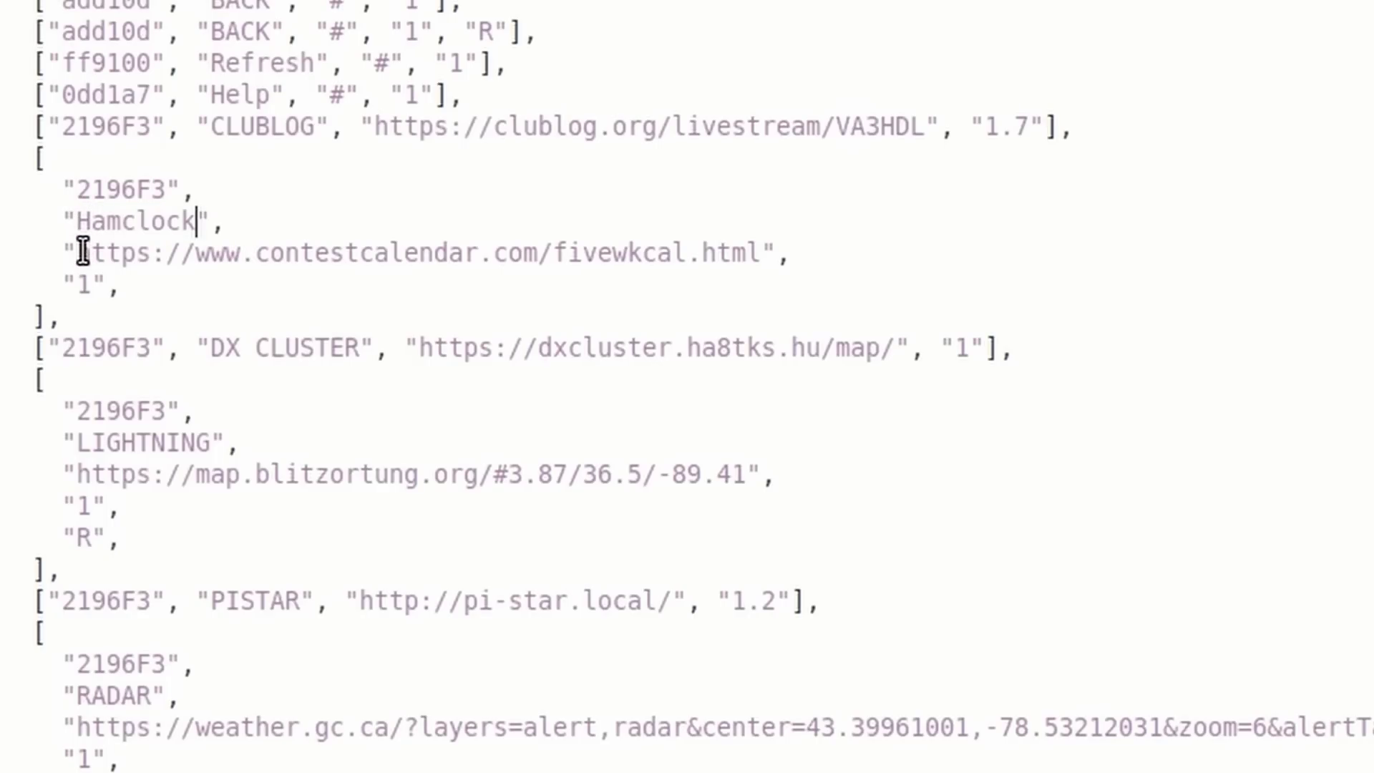
pyautogui.moveTo(79, 253); pyautogui.dragTo(760, 252)
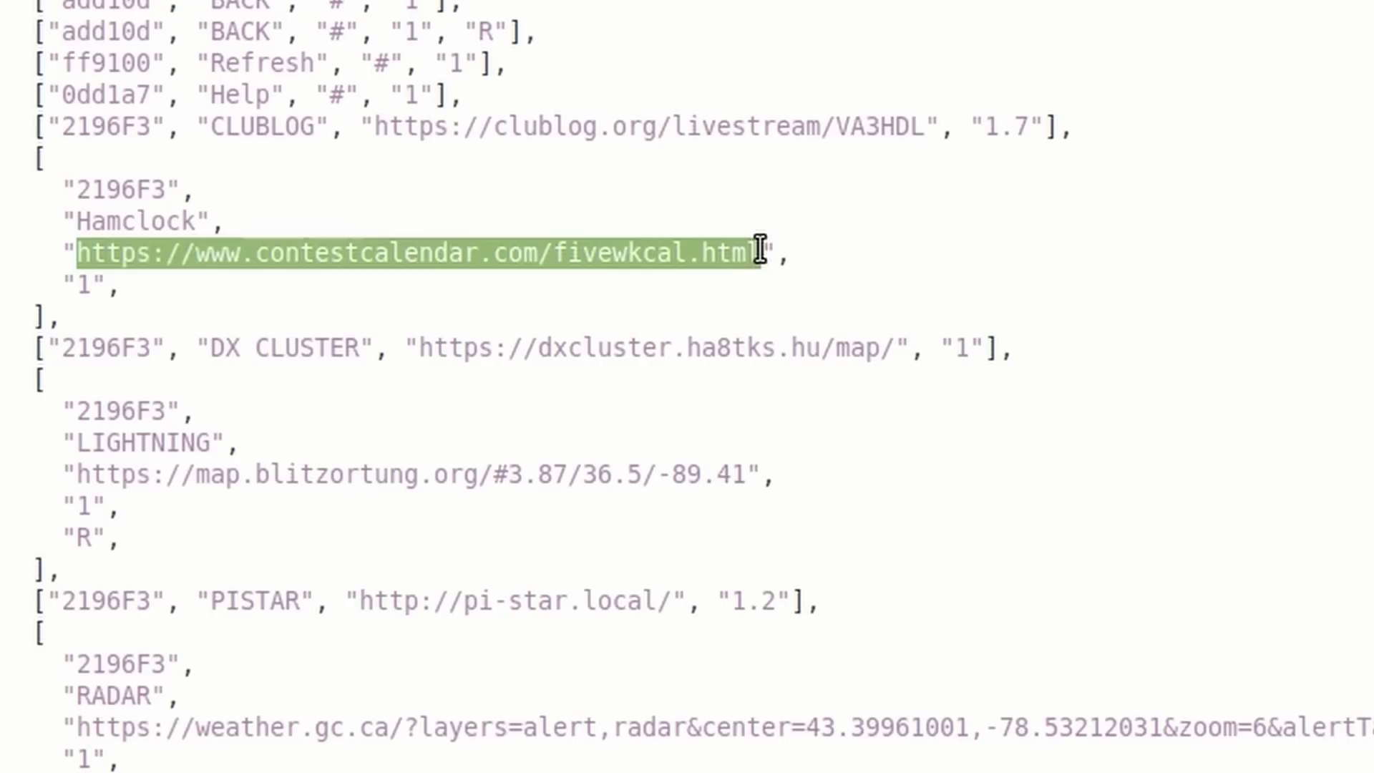
pyautogui.hotkey('ctrl', 'v')
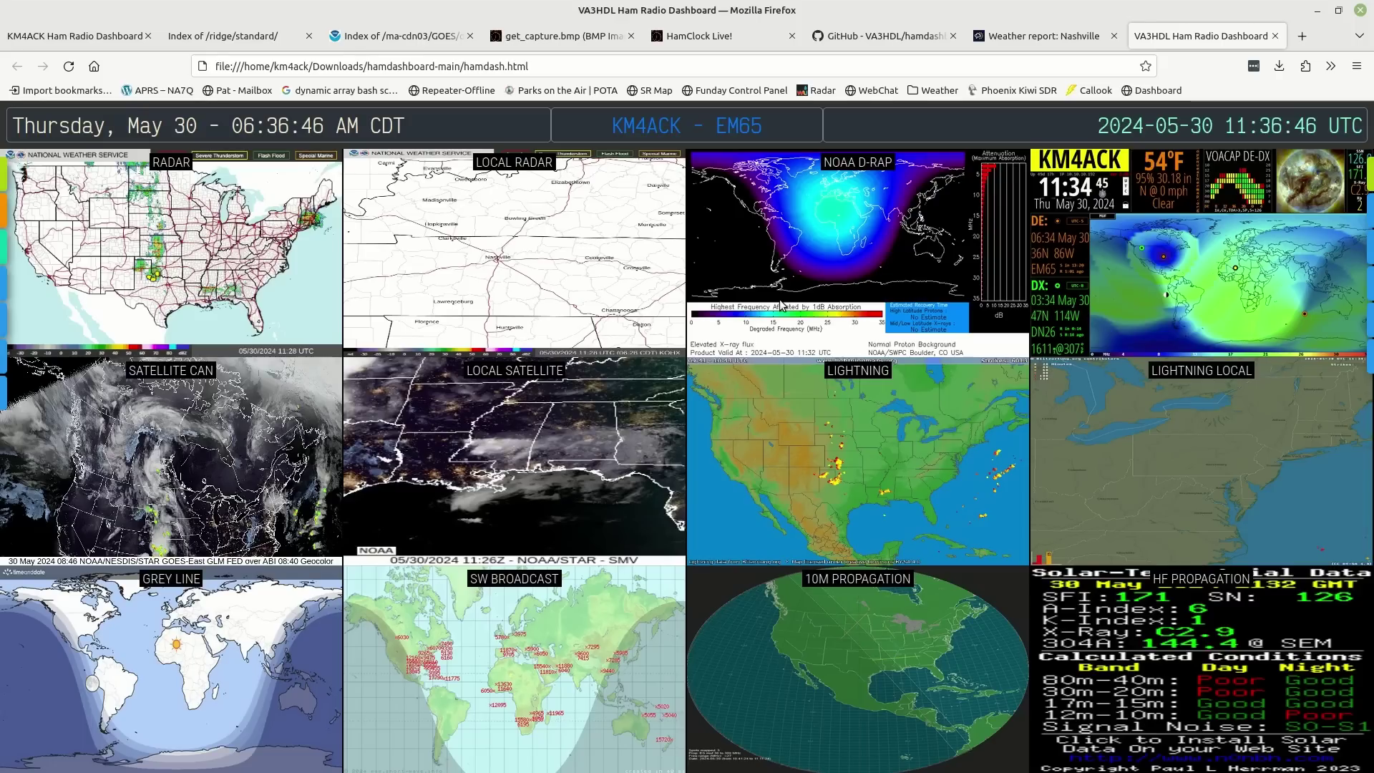
# Reload the dashboard in Firefox and open the Hamclock entry of its side menu
pyautogui.click(69, 68)
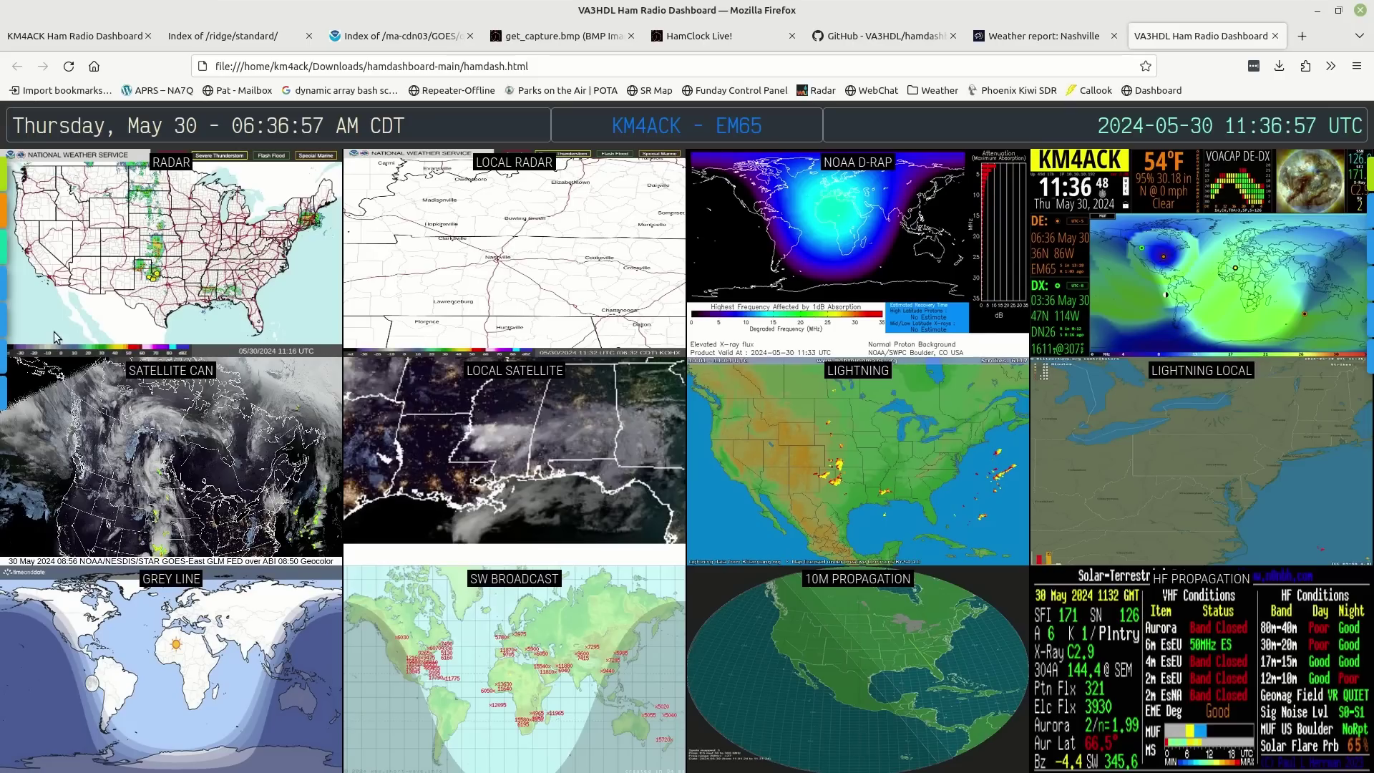
pyautogui.moveTo(37, 288)
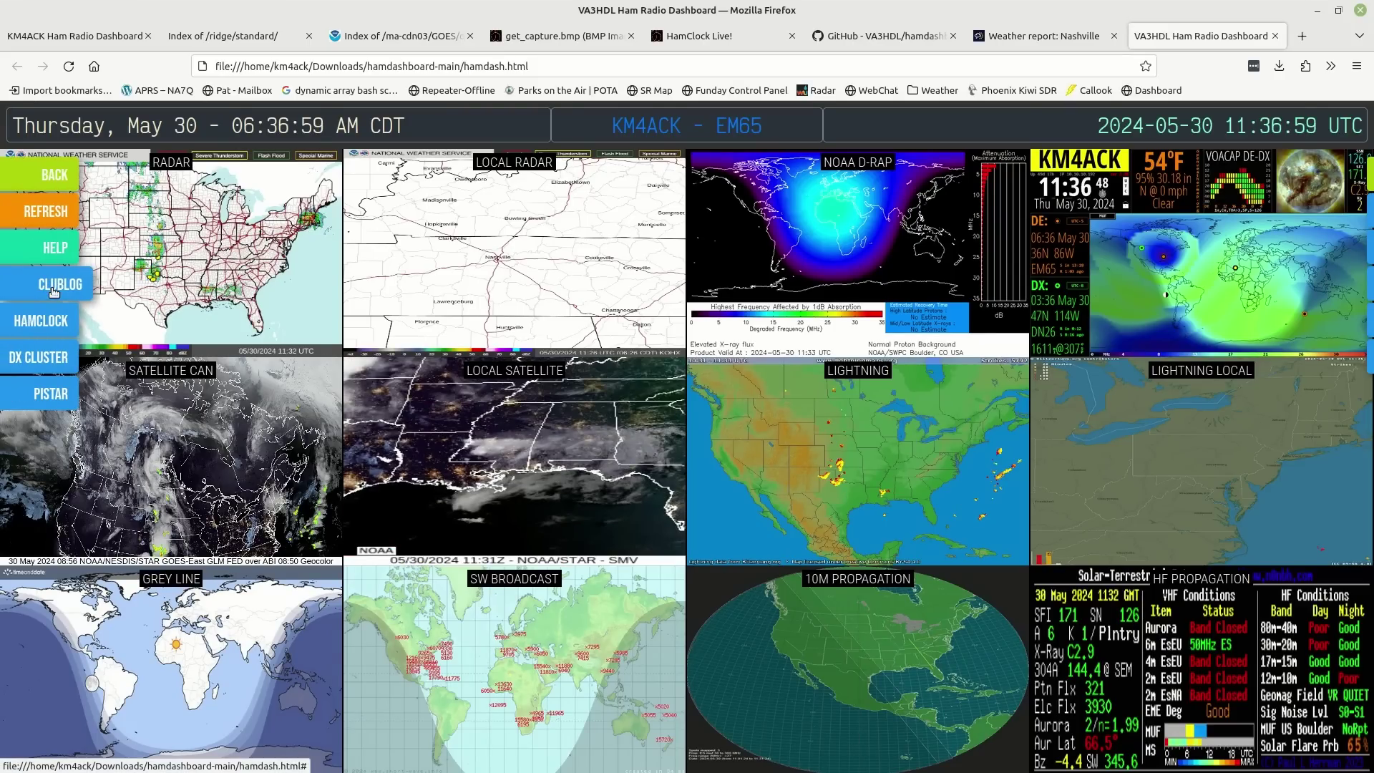
pyautogui.click(48, 327)
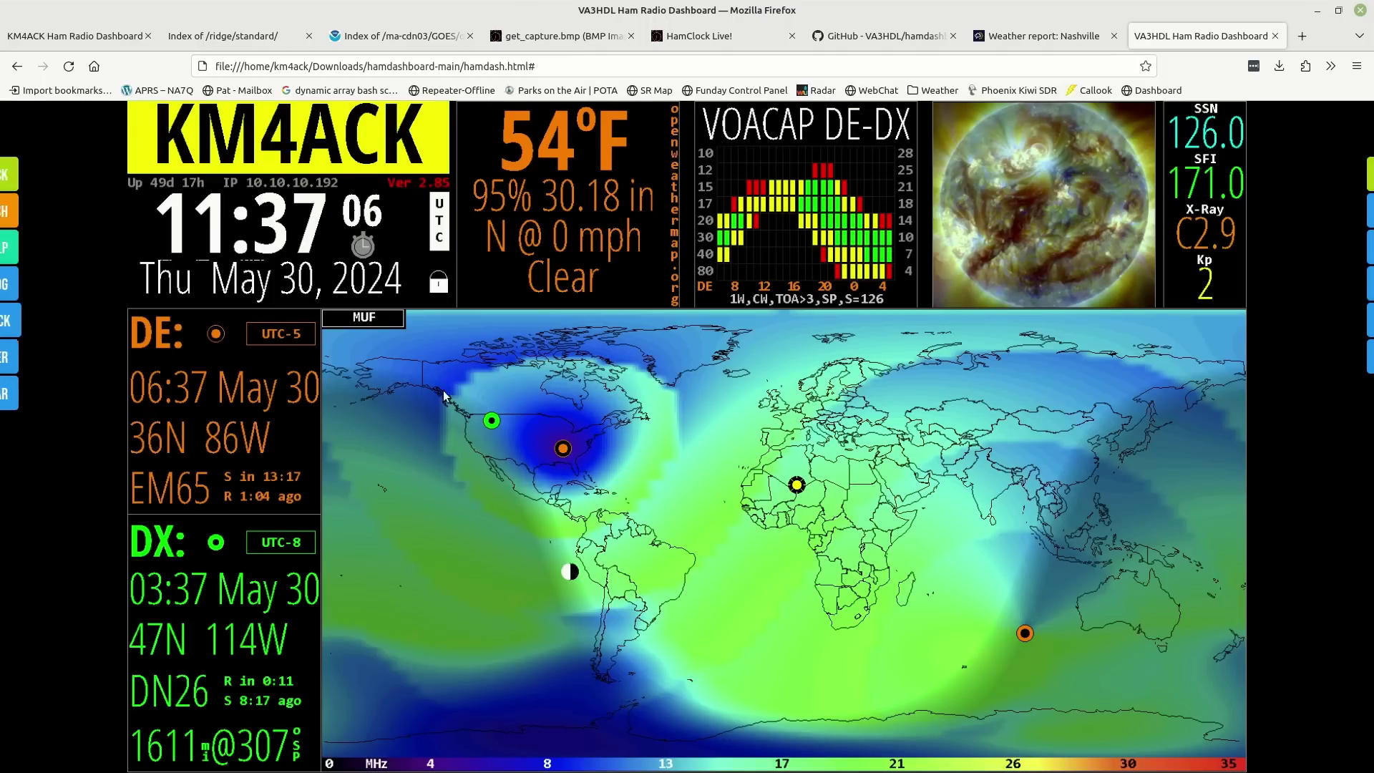
# Toggle the lock in the embedded HamClock page to test its live control, and go back to the dashboard tiles
pyautogui.moveTo(441, 372)
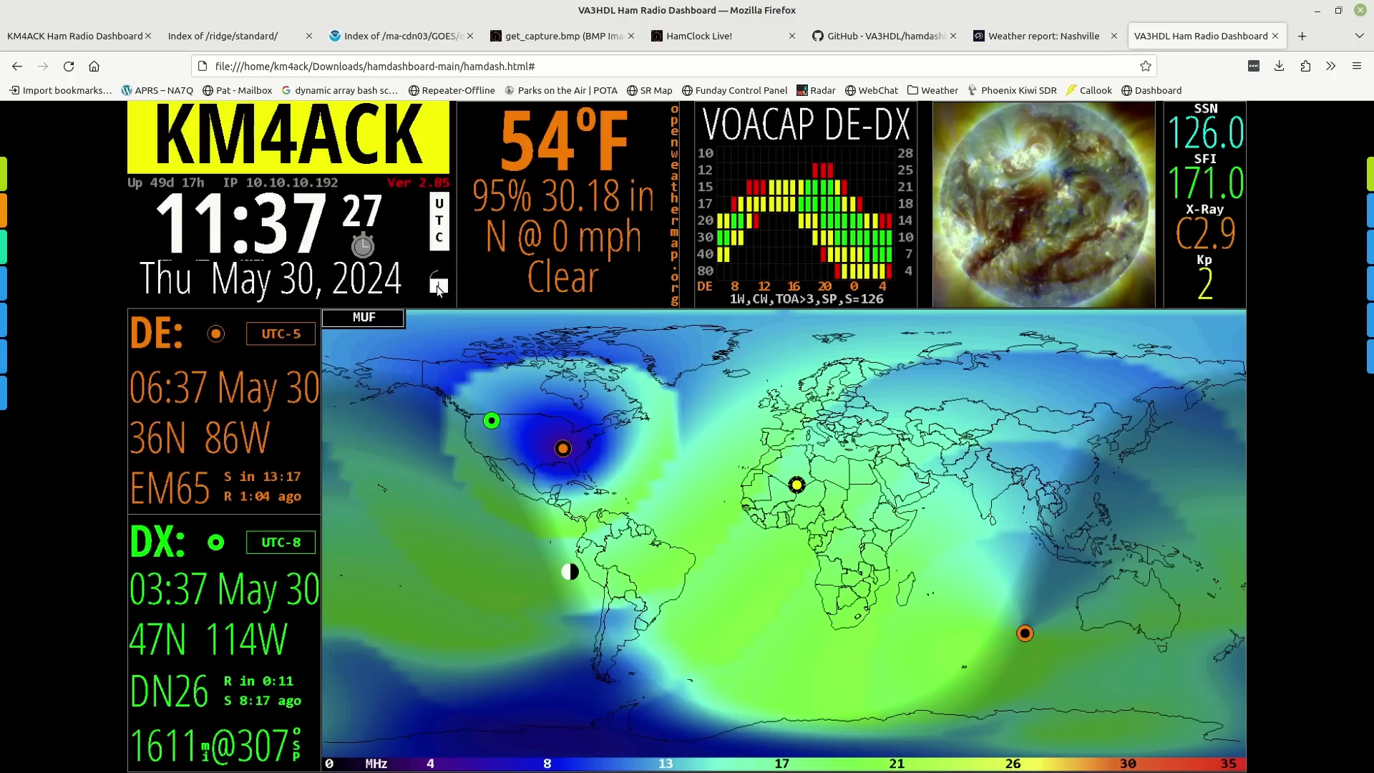
pyautogui.click(438, 283)
pyautogui.click(439, 285)
pyautogui.moveTo(6, 176)
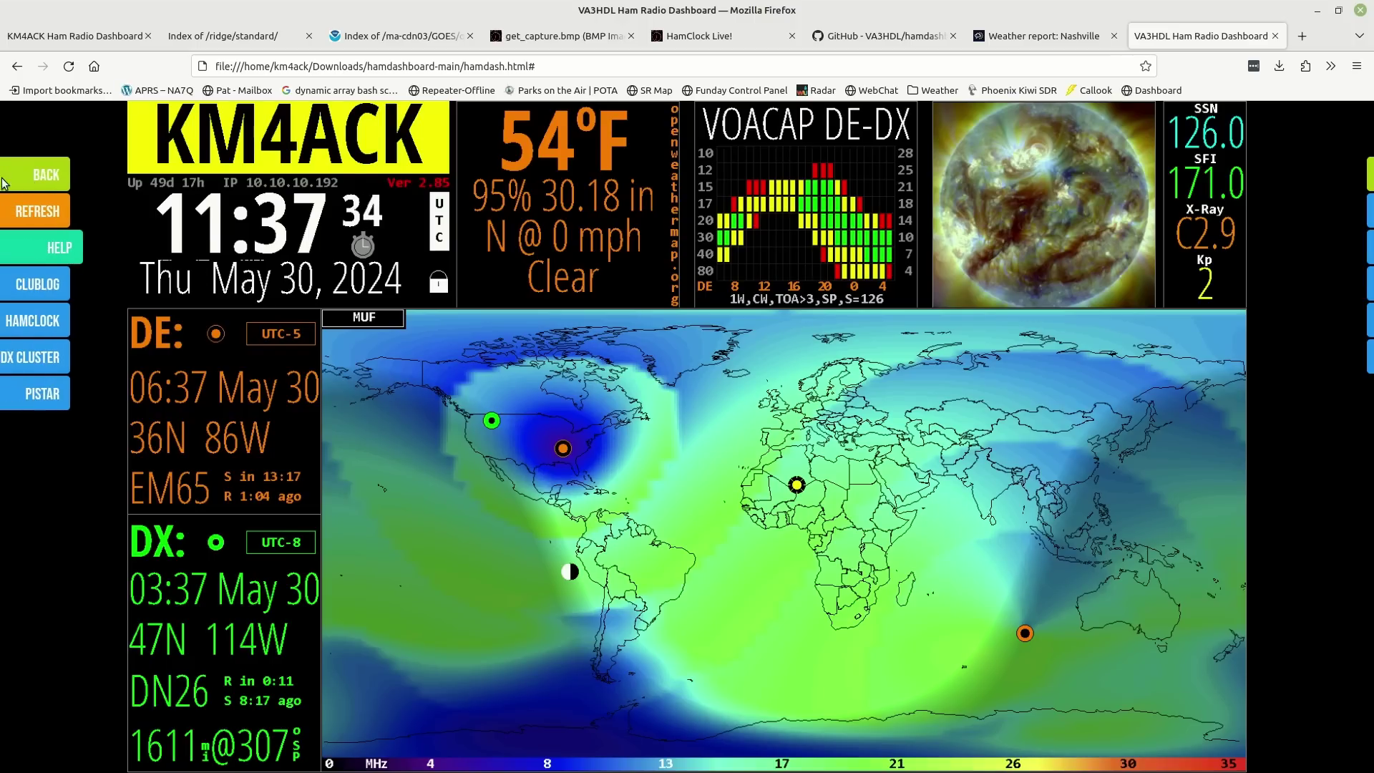
pyautogui.click(47, 179)
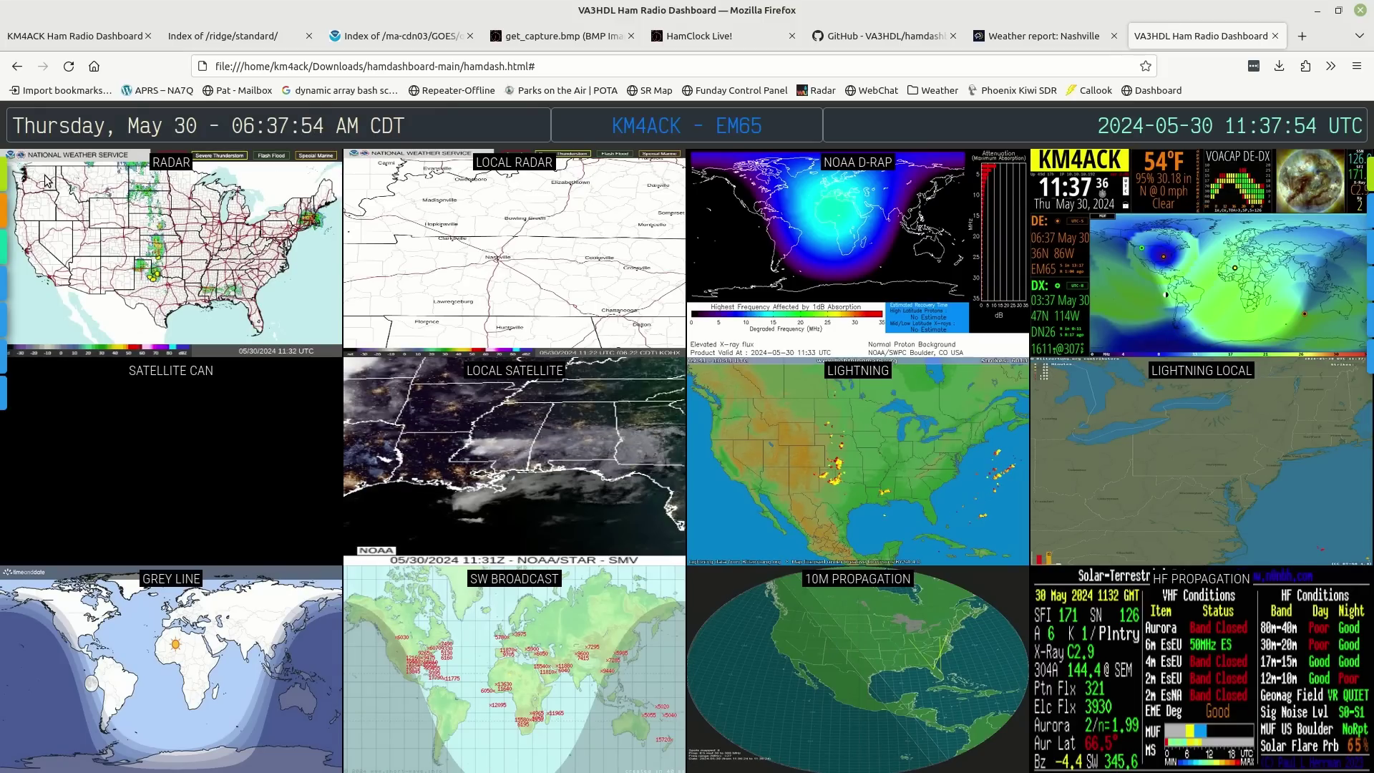
pyautogui.moveTo(114, 321)
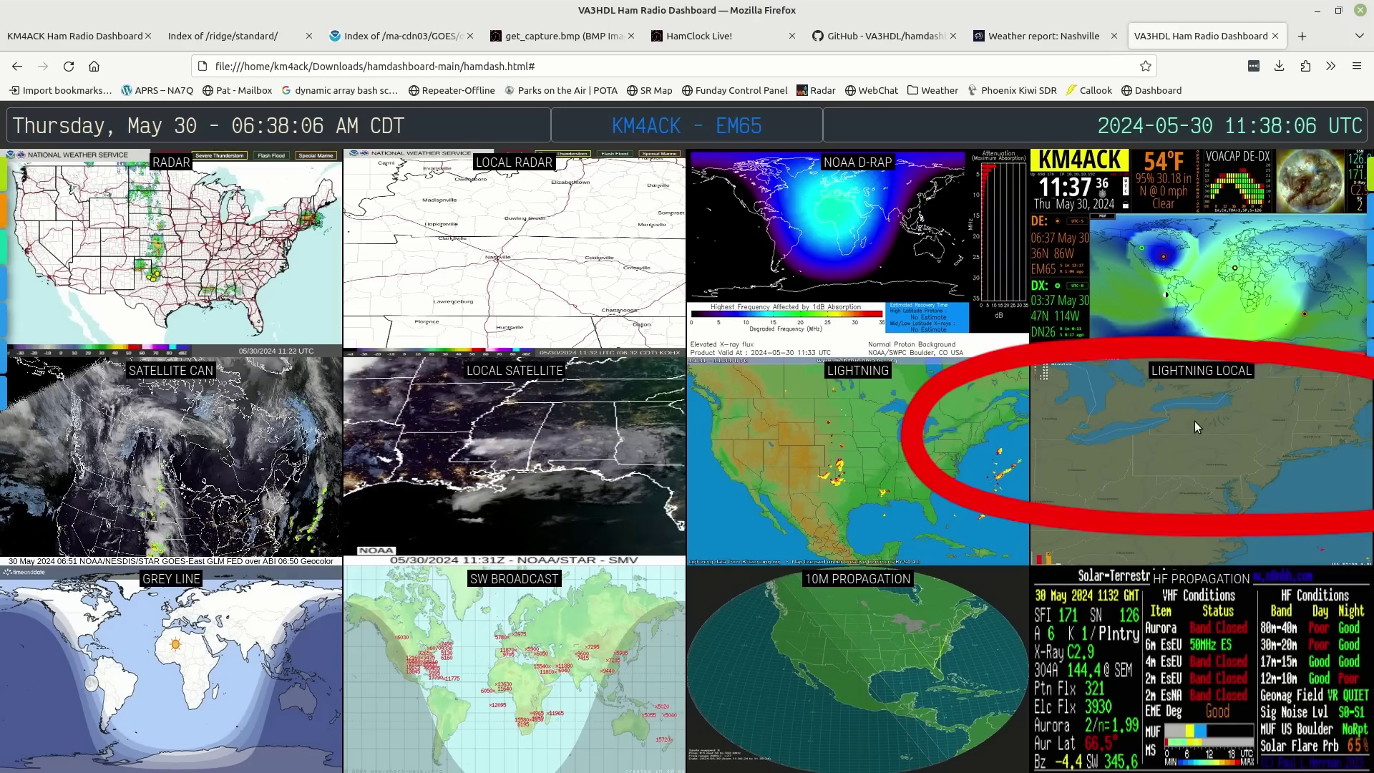
# Switch to YAAC and check the mini-webserver's TCP port for HTTP queries in the expert-mode transmit configuration
pyautogui.hotkey('ctrl', 'alt', 'Right')
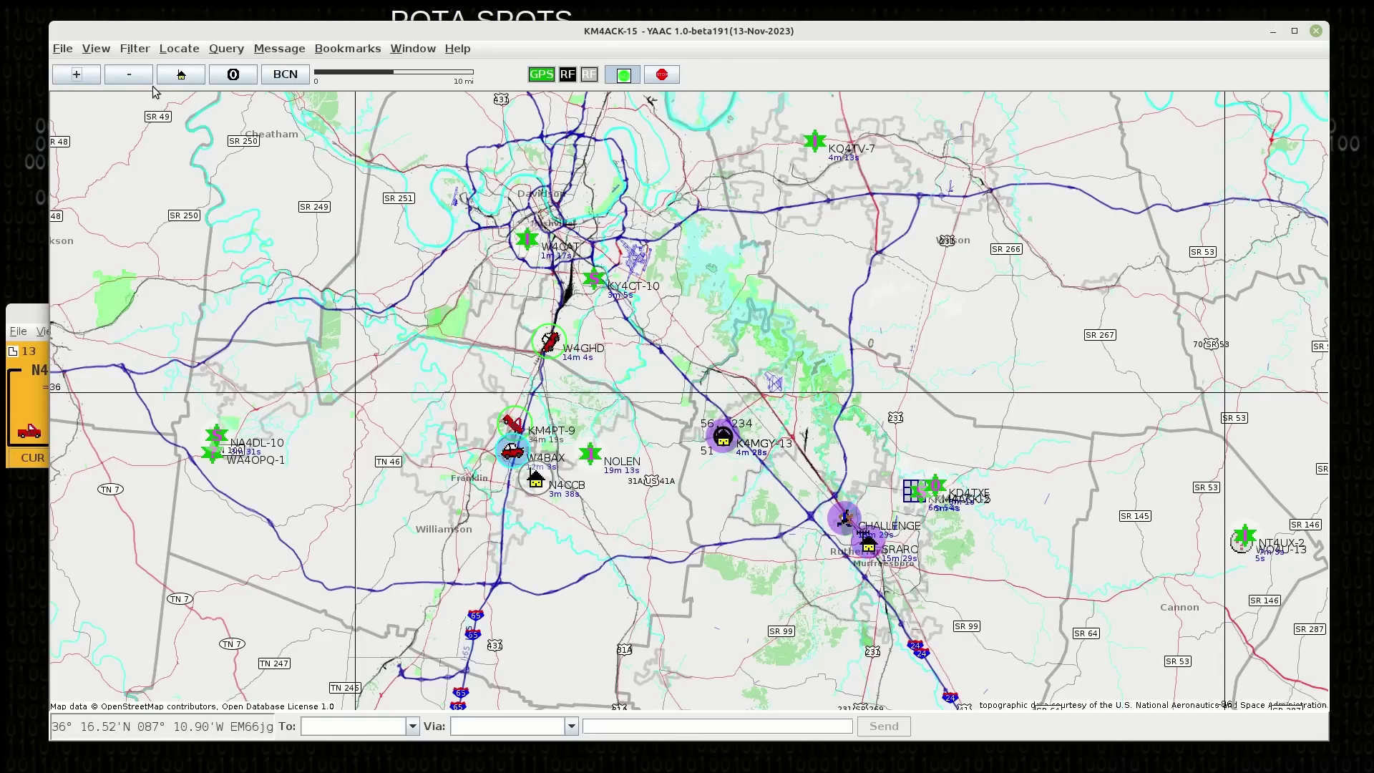
pyautogui.click(63, 50)
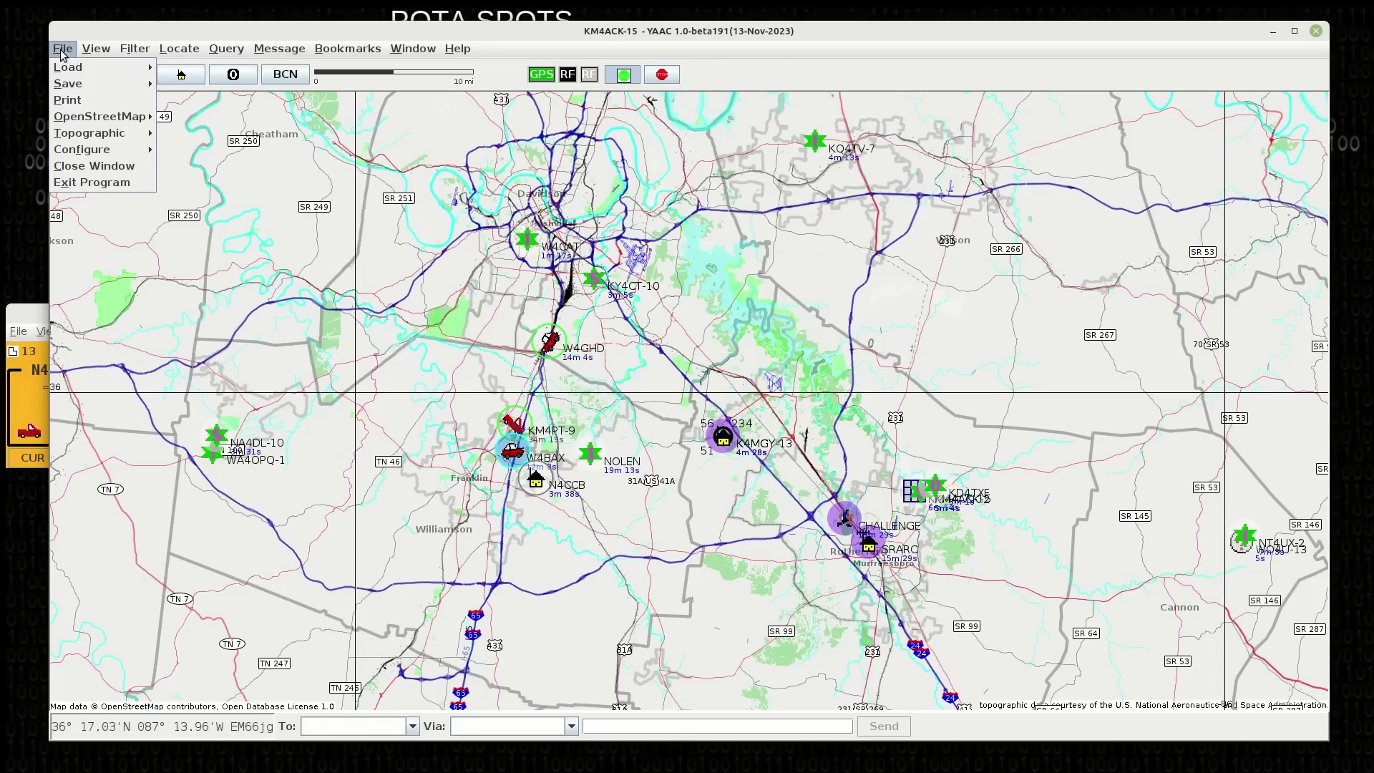
pyautogui.moveTo(118, 152)
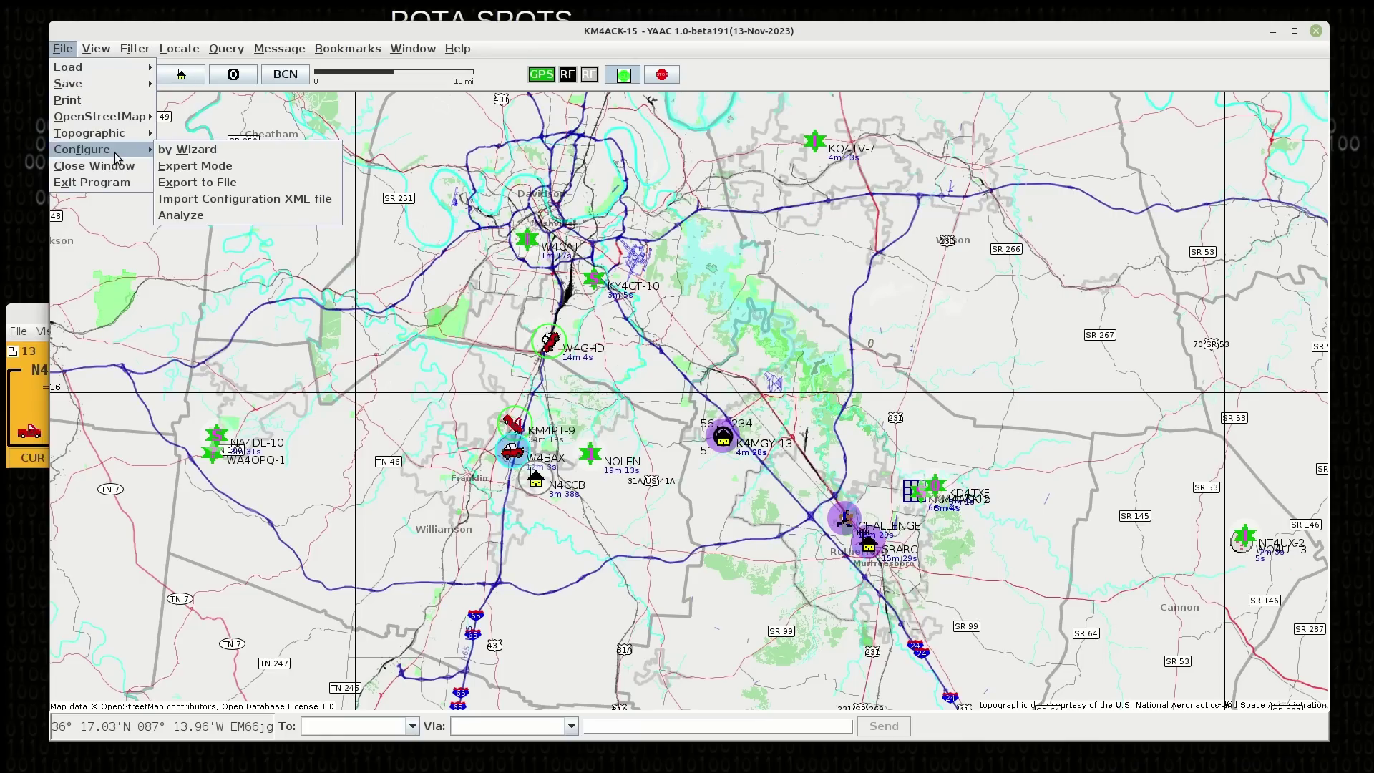
pyautogui.click(195, 166)
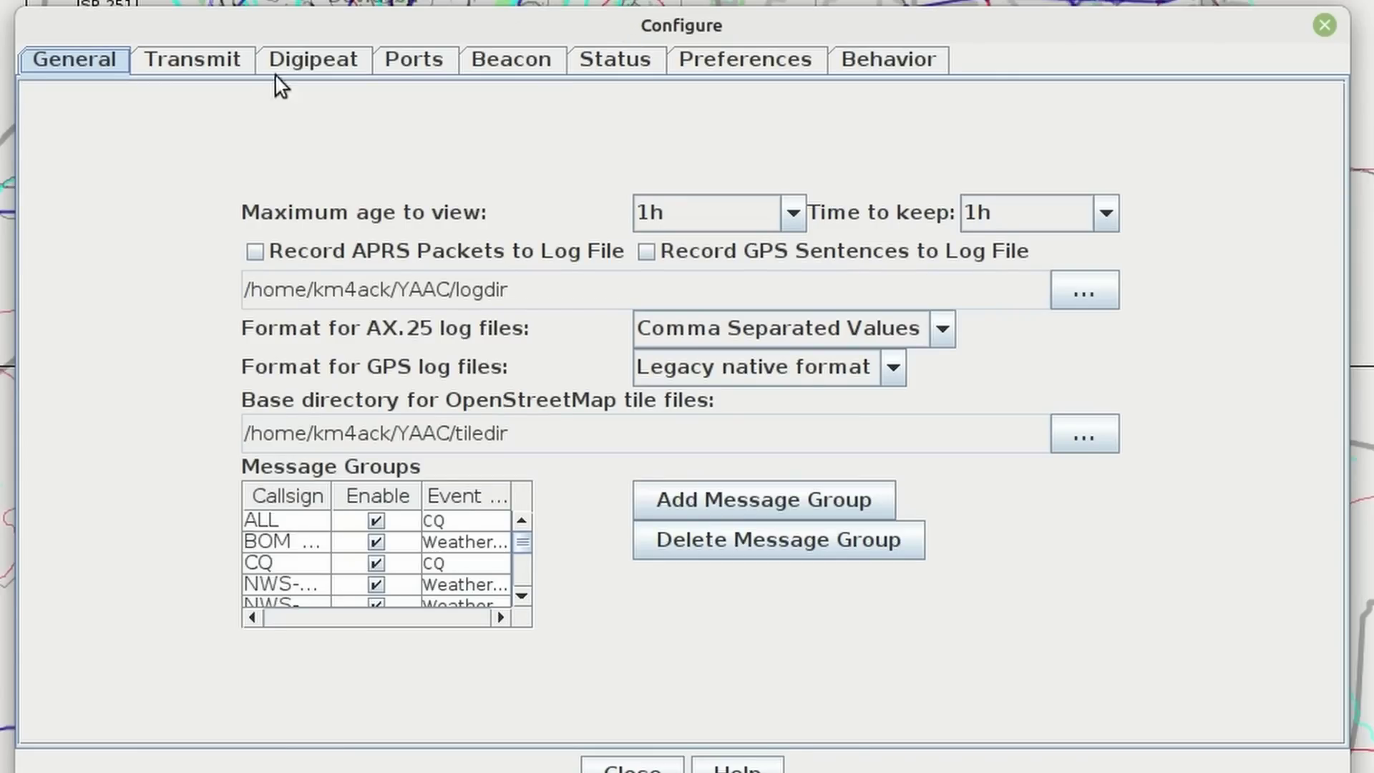
pyautogui.click(169, 57)
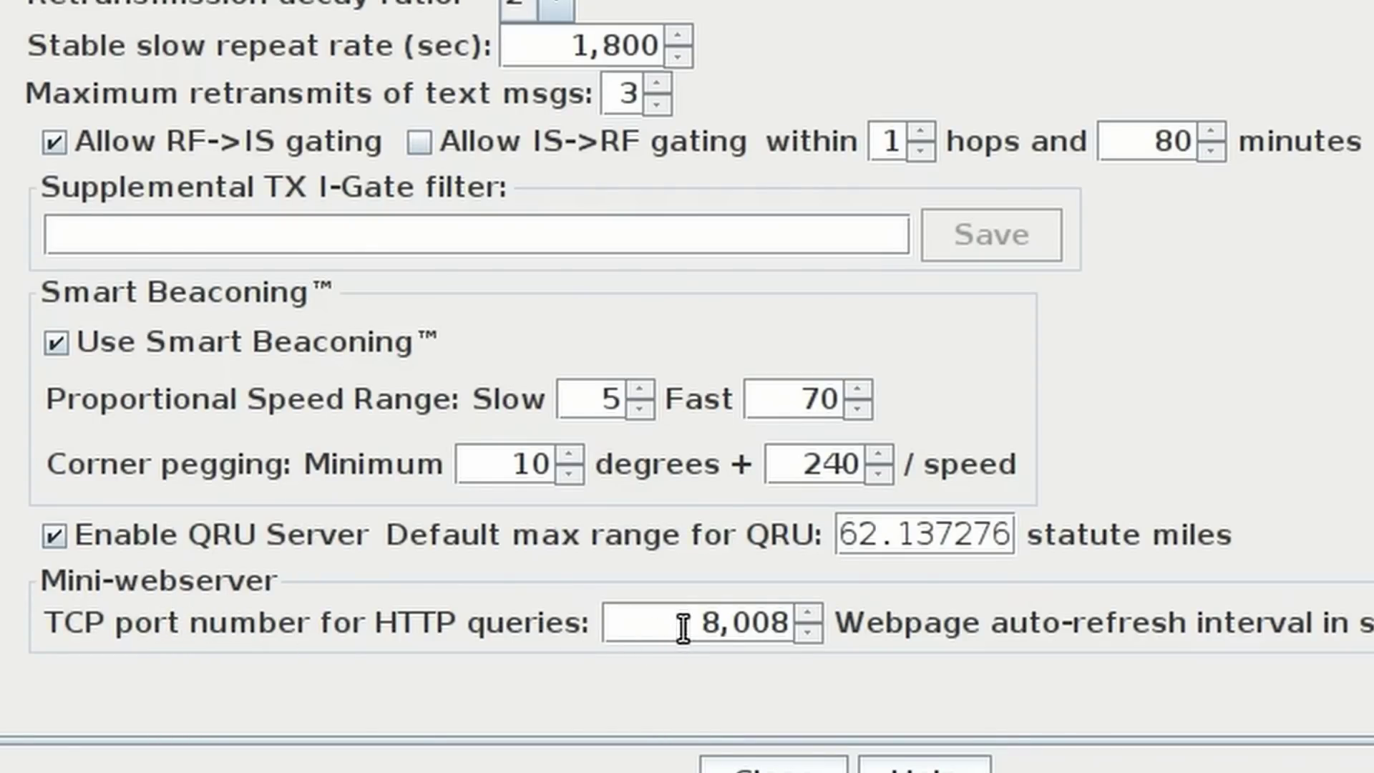
pyautogui.moveTo(690, 623); pyautogui.dragTo(795, 623)
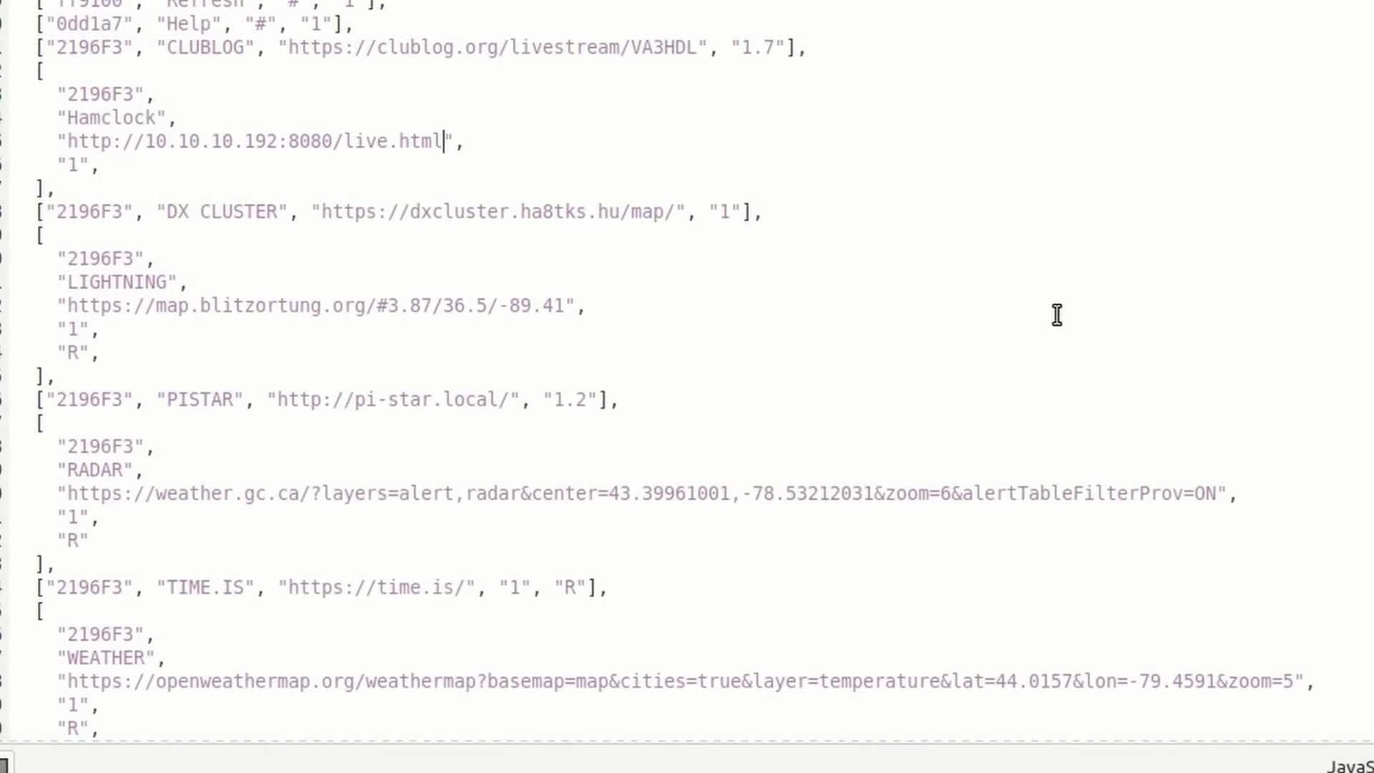
# In config.js, rename the LIGHTNING LOCAL dashboard tile as "APRS"
pyautogui.scroll(-12, 1057, 314)
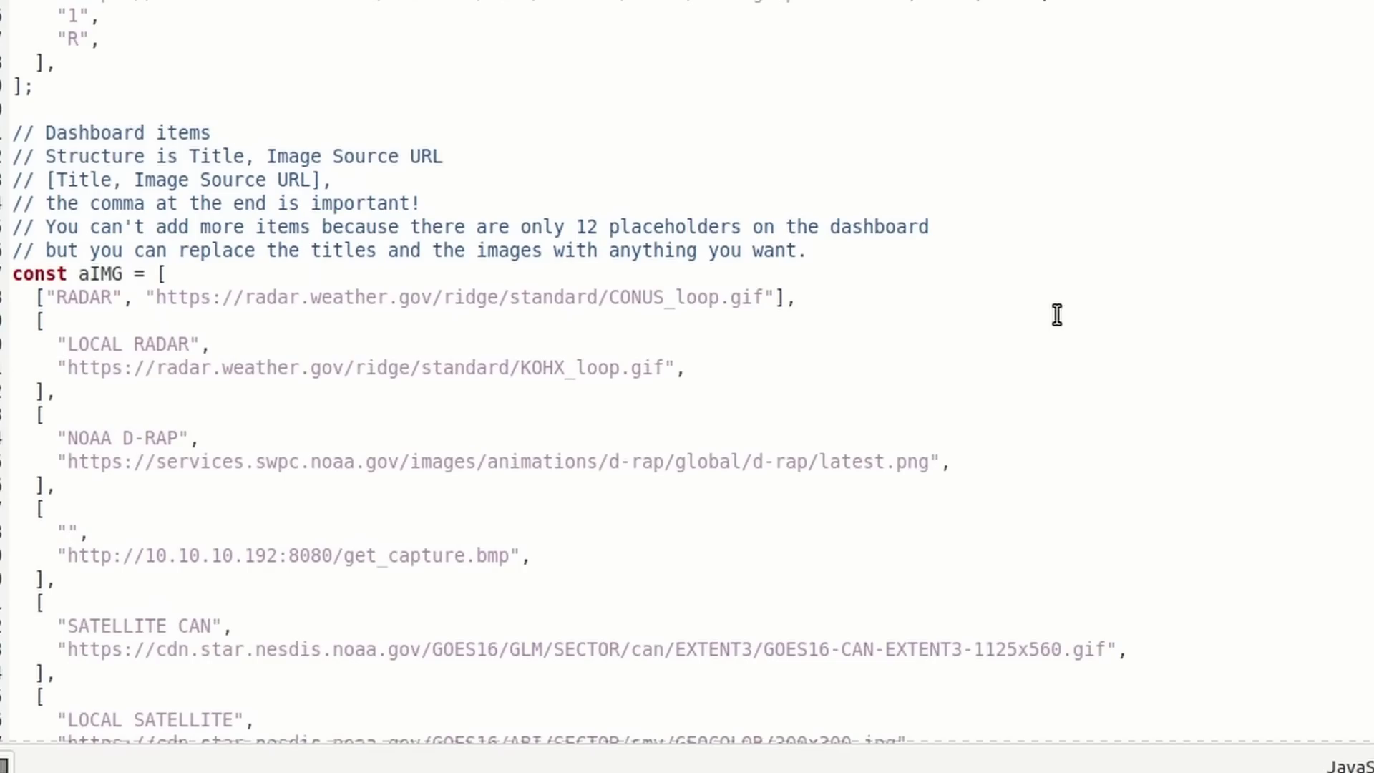
pyautogui.scroll(-3, 1057, 315)
pyautogui.scroll(-3, 1057, 315)
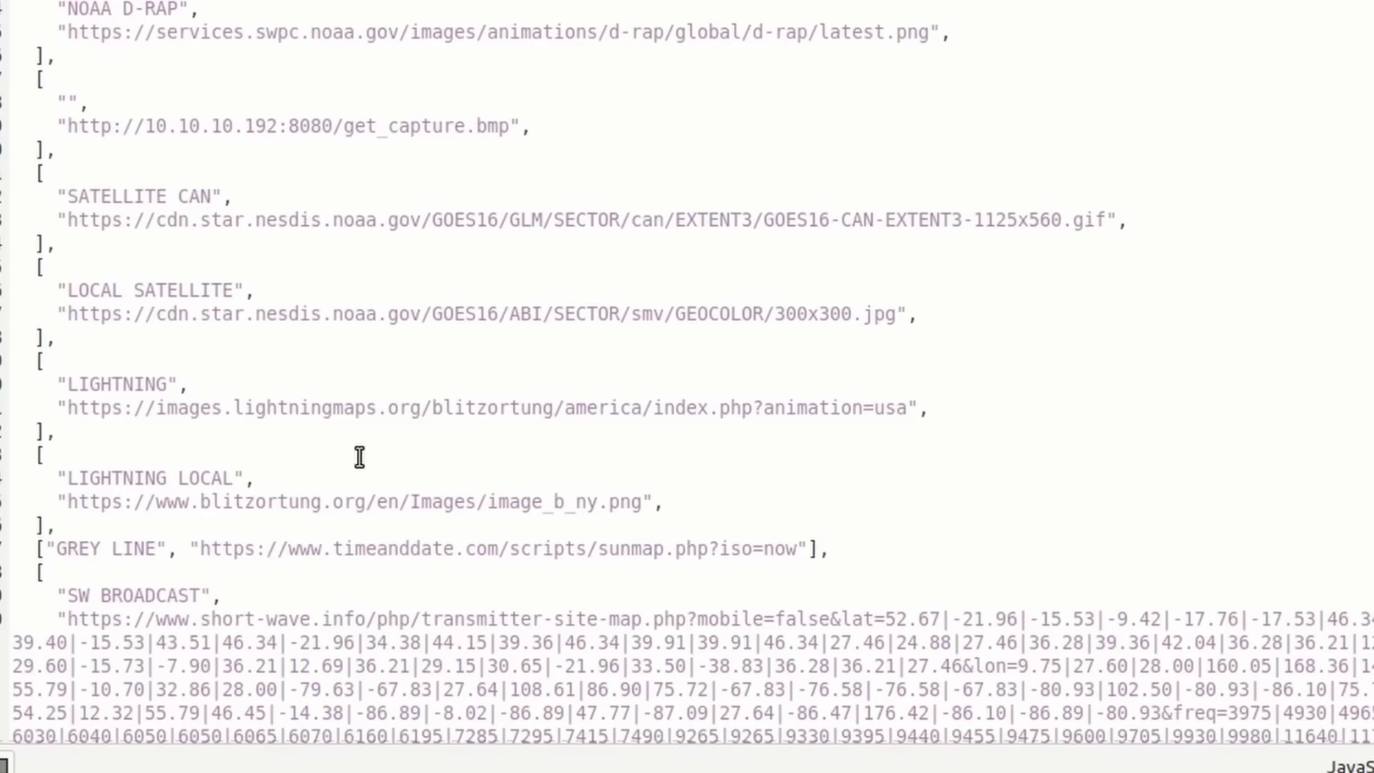
pyautogui.moveTo(231, 480); pyautogui.dragTo(67, 481)
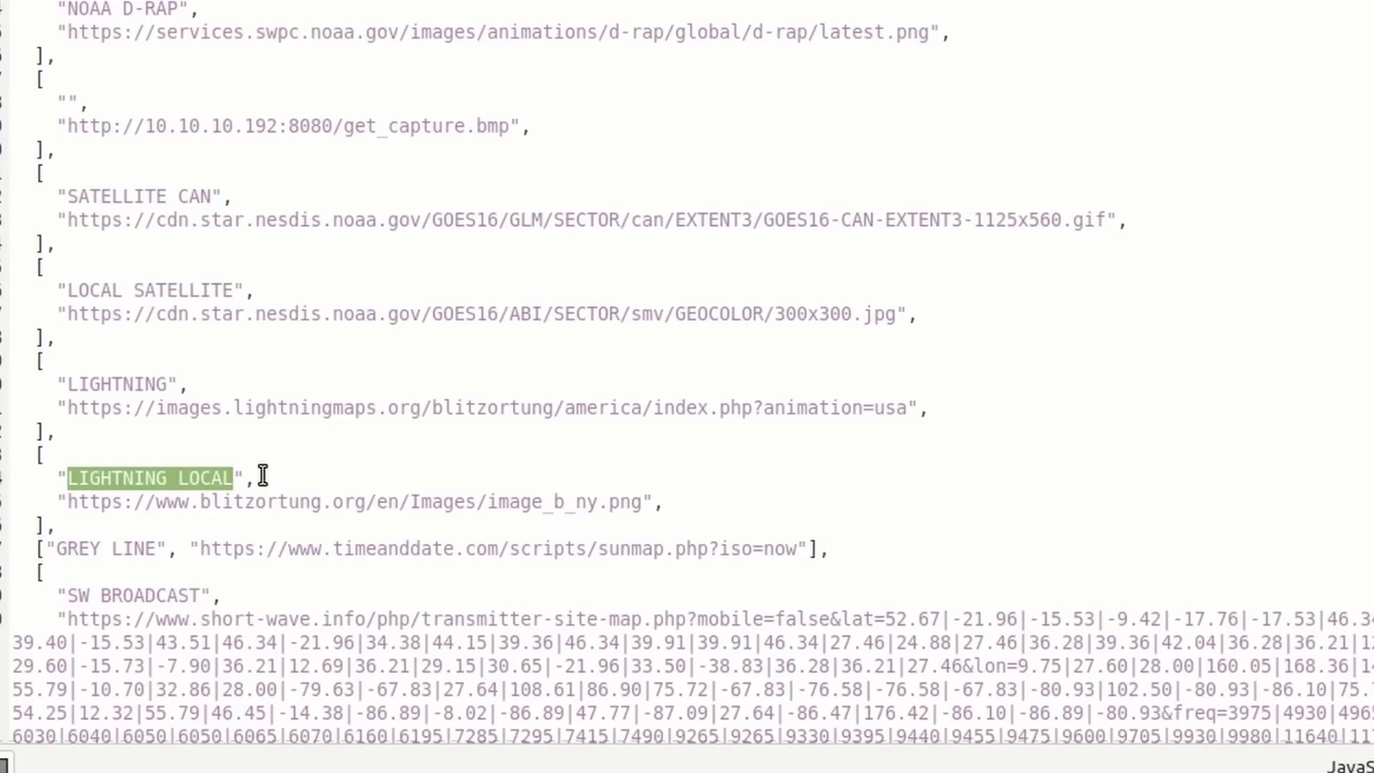
pyautogui.write('APRS')
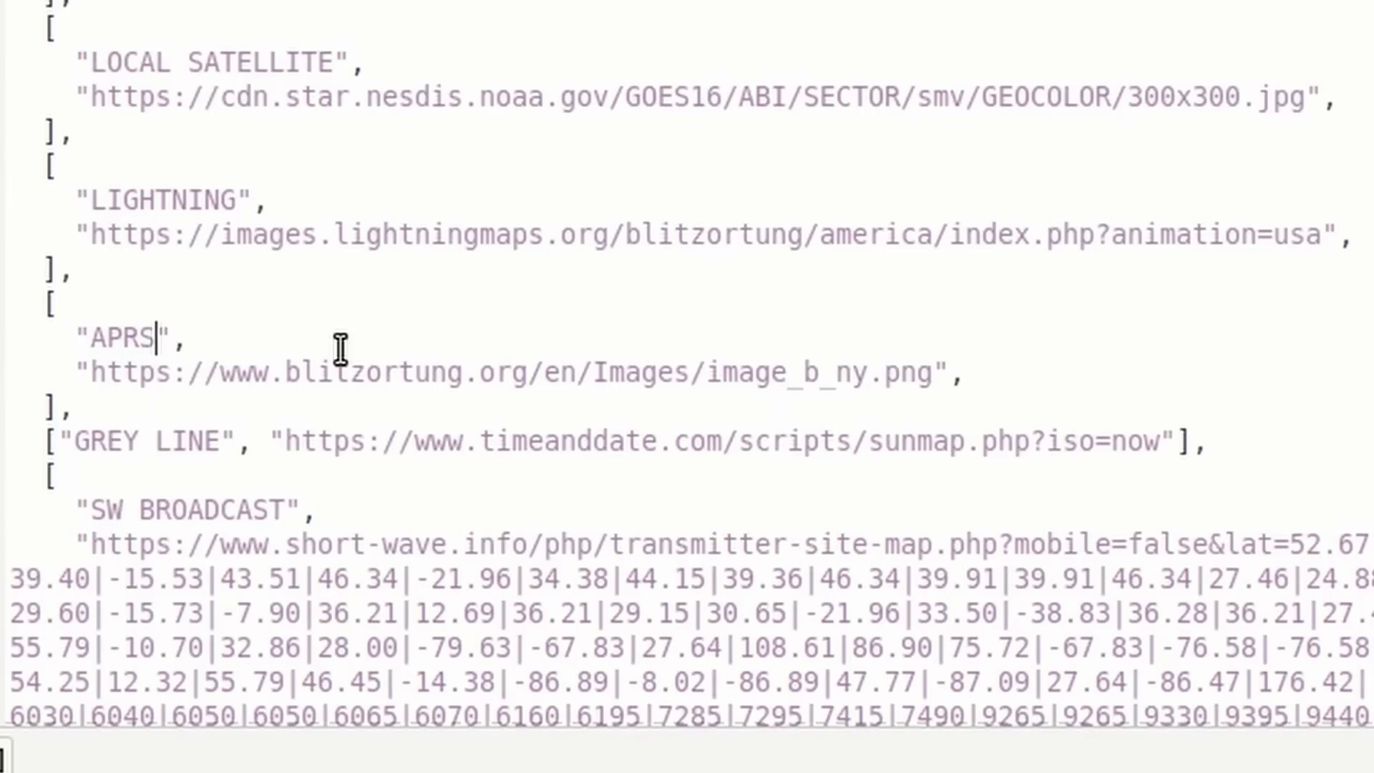
pyautogui.click(173, 373)
pyautogui.press('BackSpace')
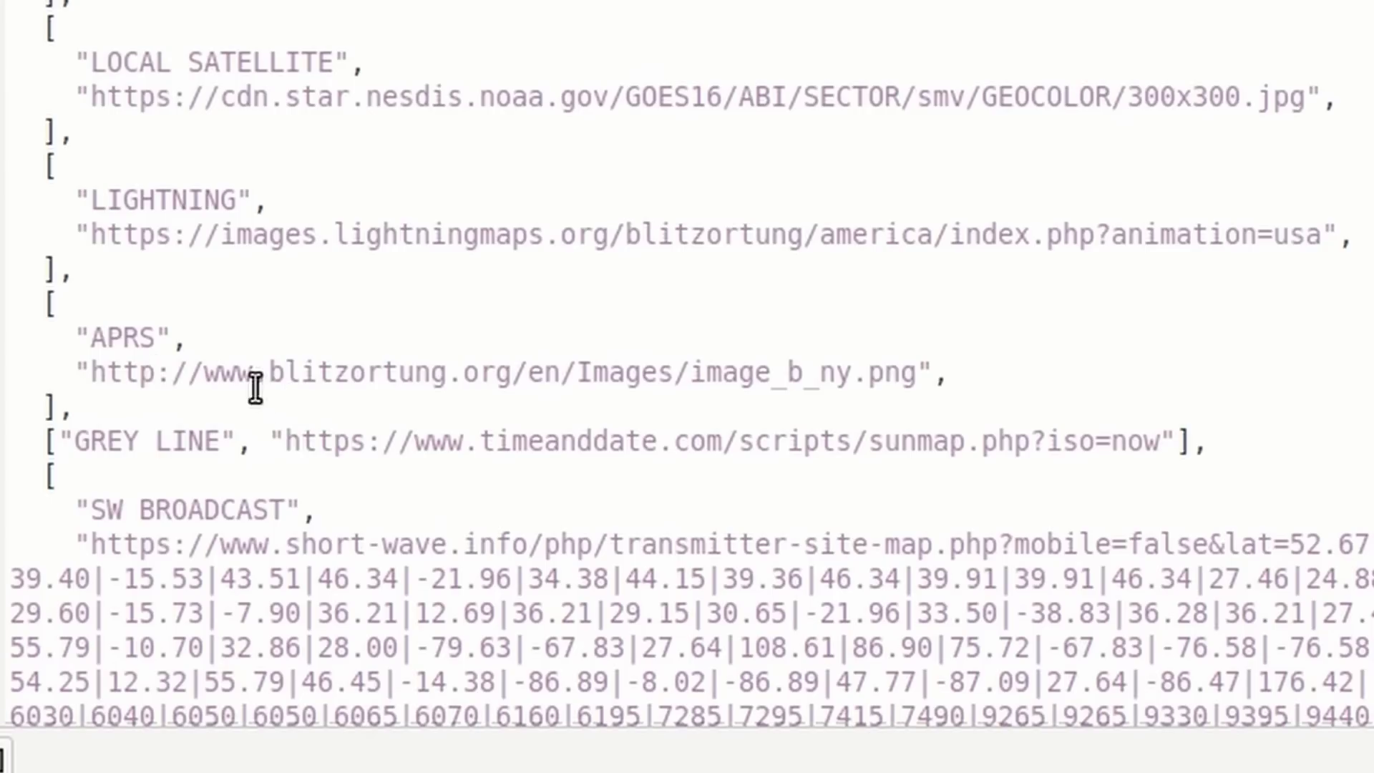
pyautogui.moveTo(205, 373); pyautogui.dragTo(917, 381)
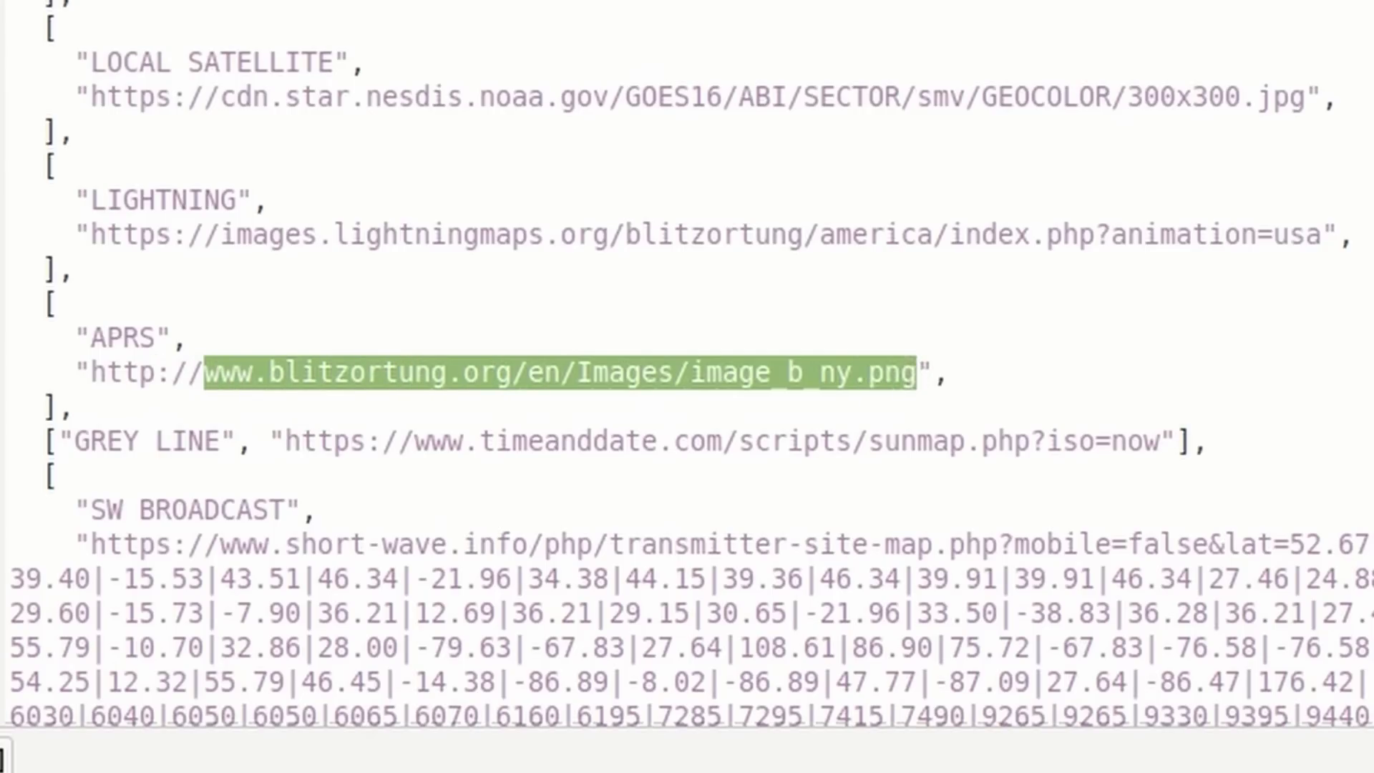
pyautogui.press('BackSpace')
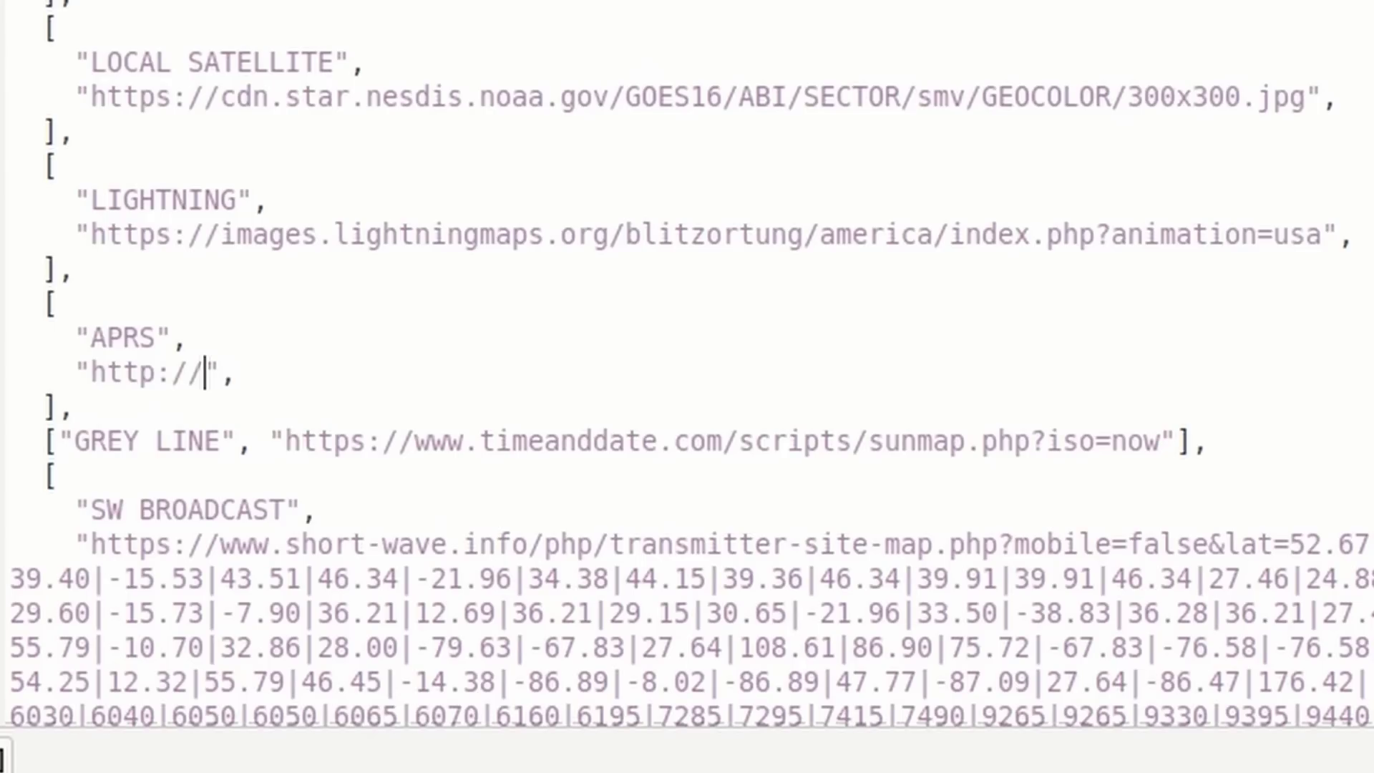
pyautogui.write('127')
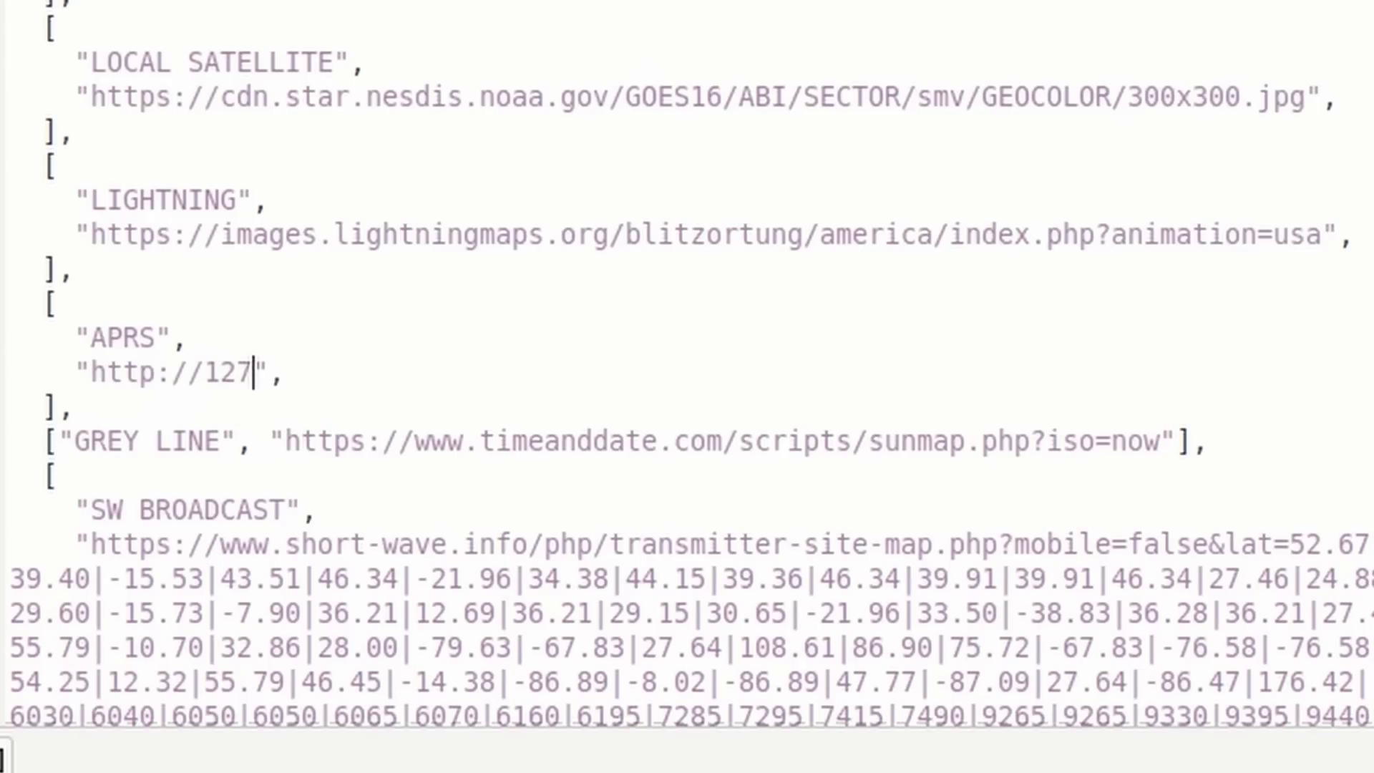
pyautogui.write('.0.0')
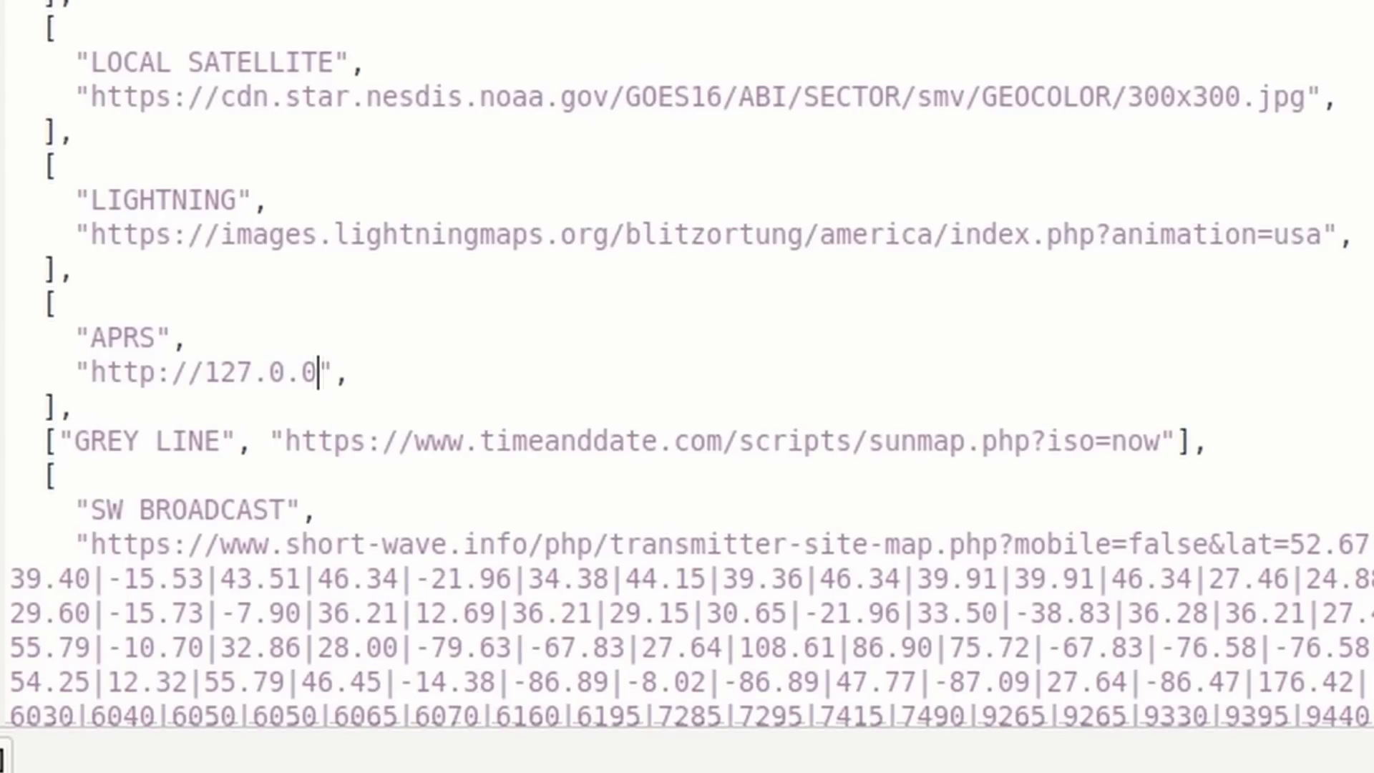
pyautogui.write('.1')
pyautogui.write(':8')
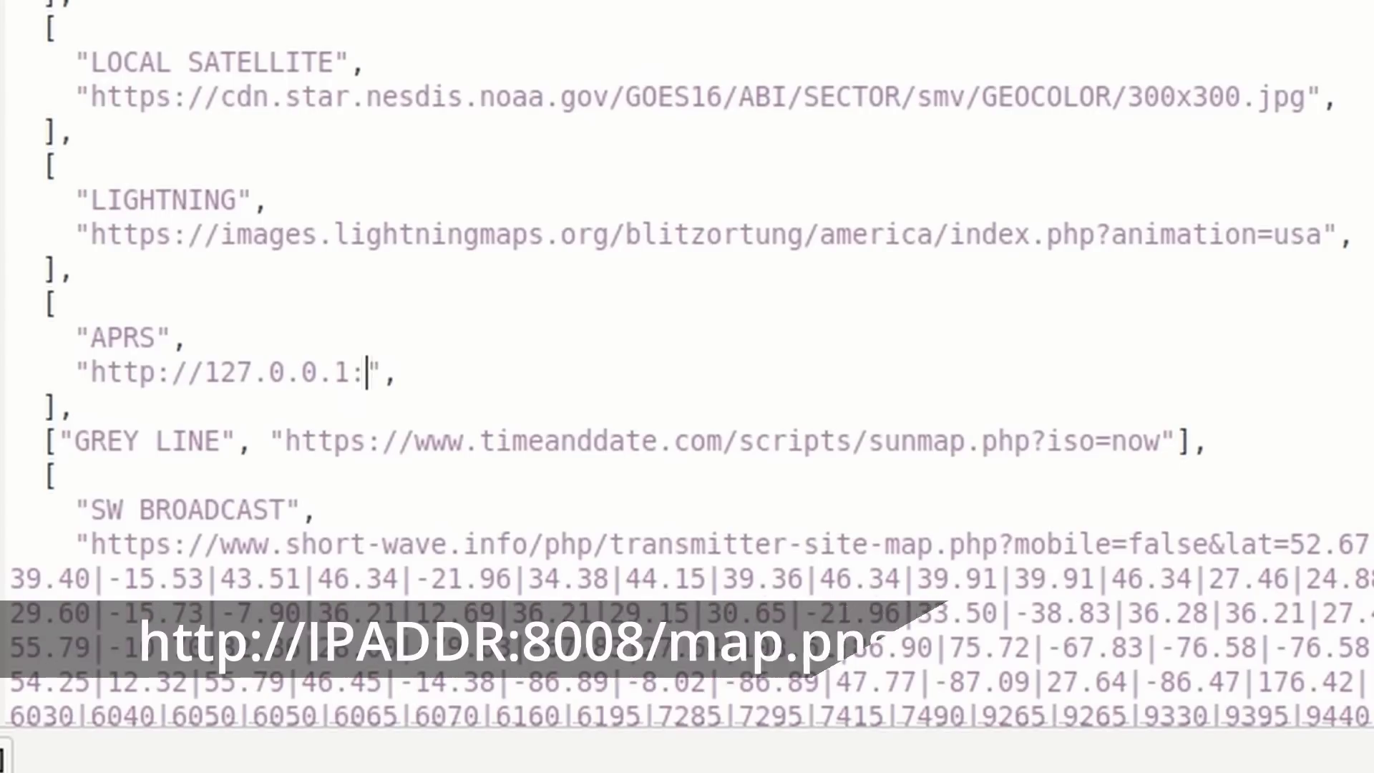
pyautogui.write('008')
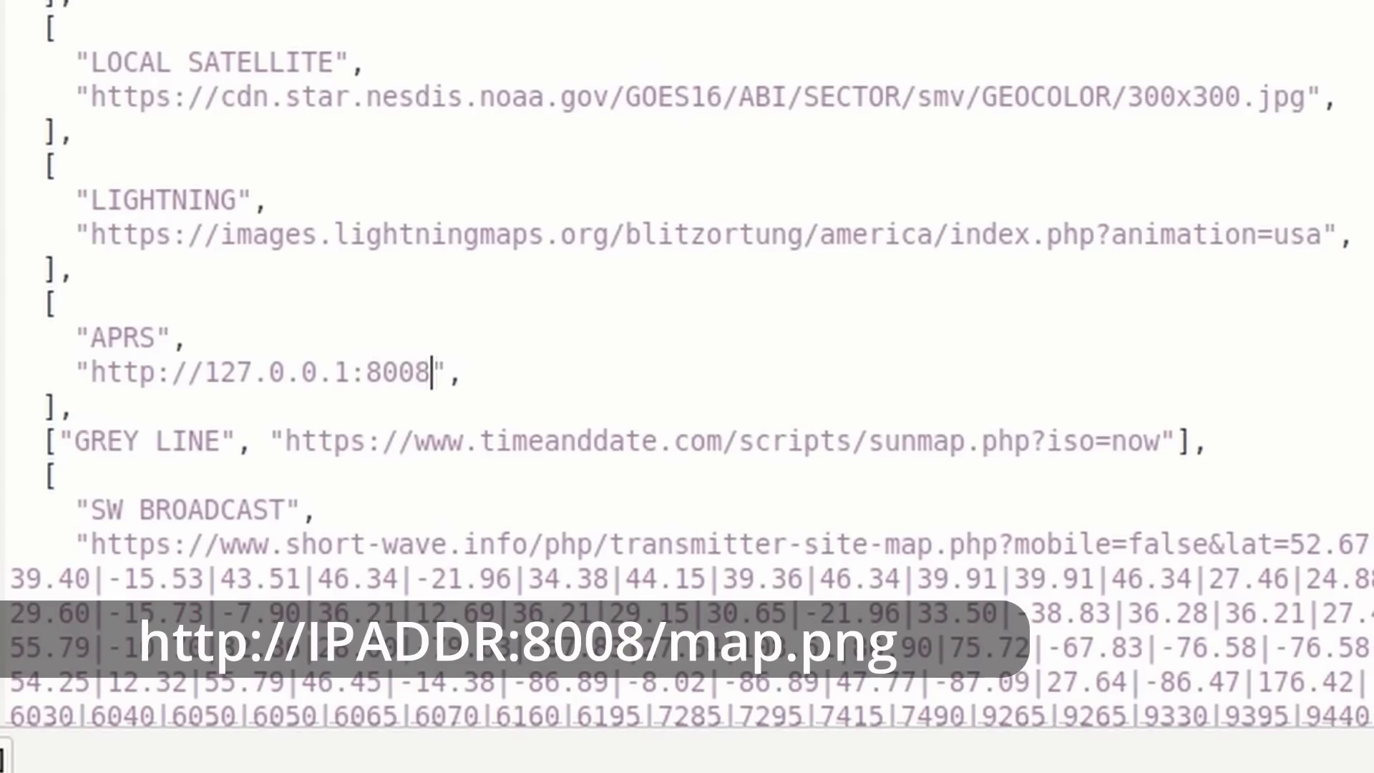
pyautogui.write('/')
pyautogui.write('map.pn')
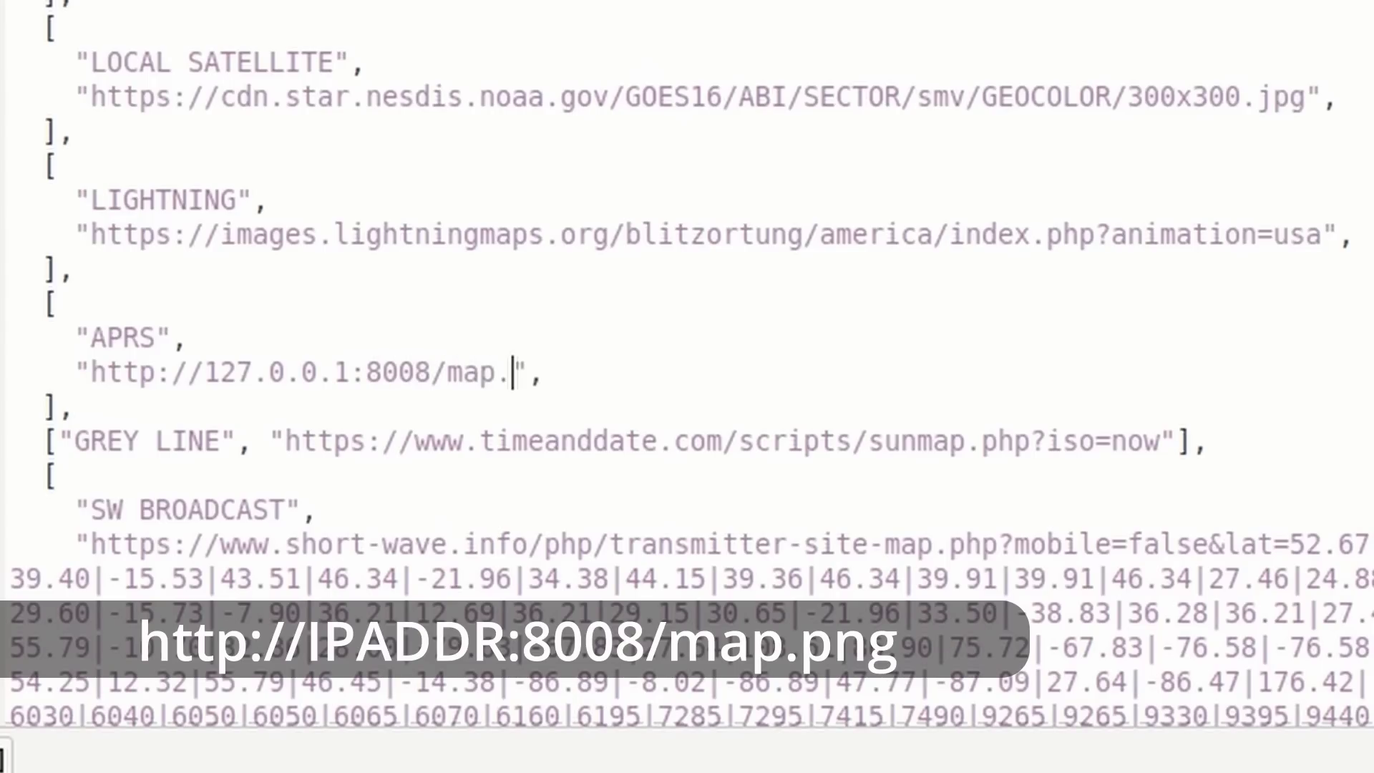
pyautogui.write('g')
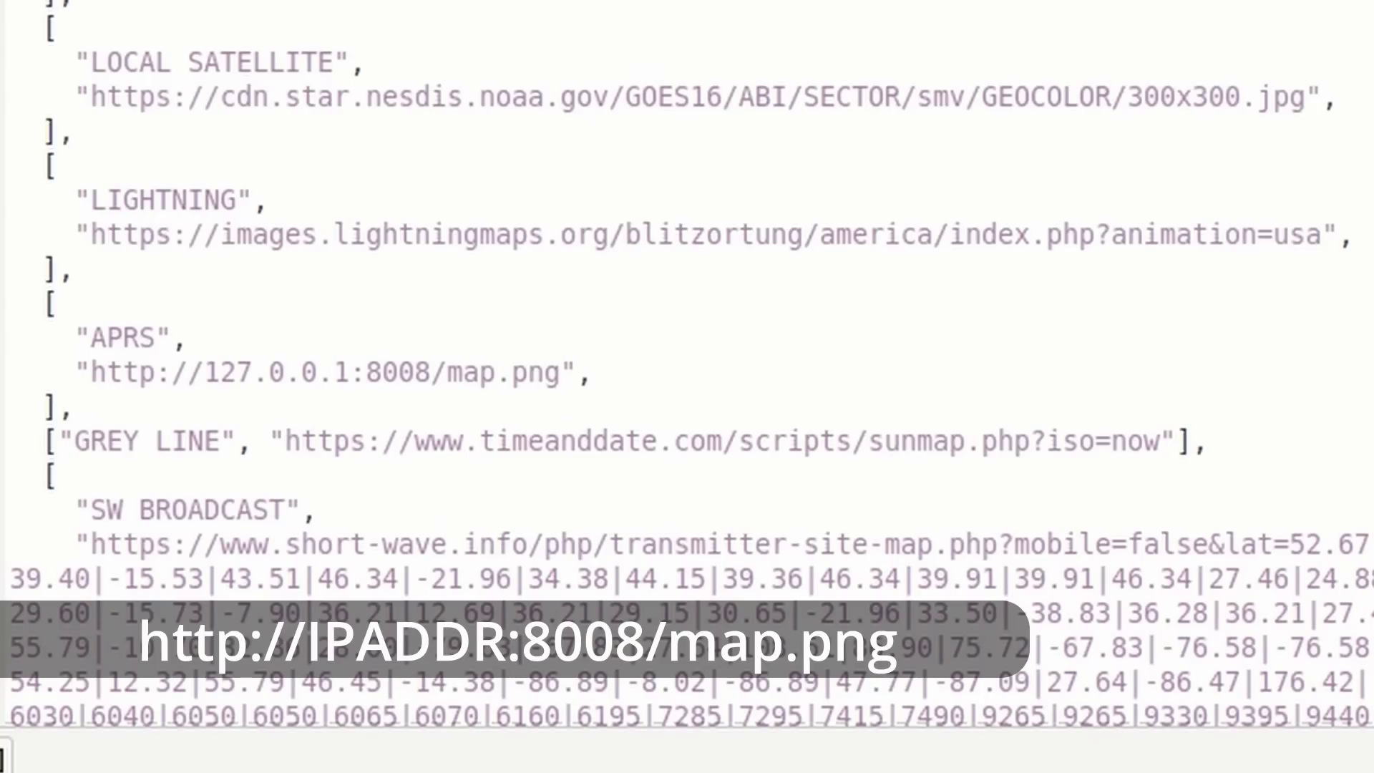
# Save config.js, enlarge the APRS map tile in the Firefox dashboard, and return to the tile overview
pyautogui.hotkey('ctrl', 's')
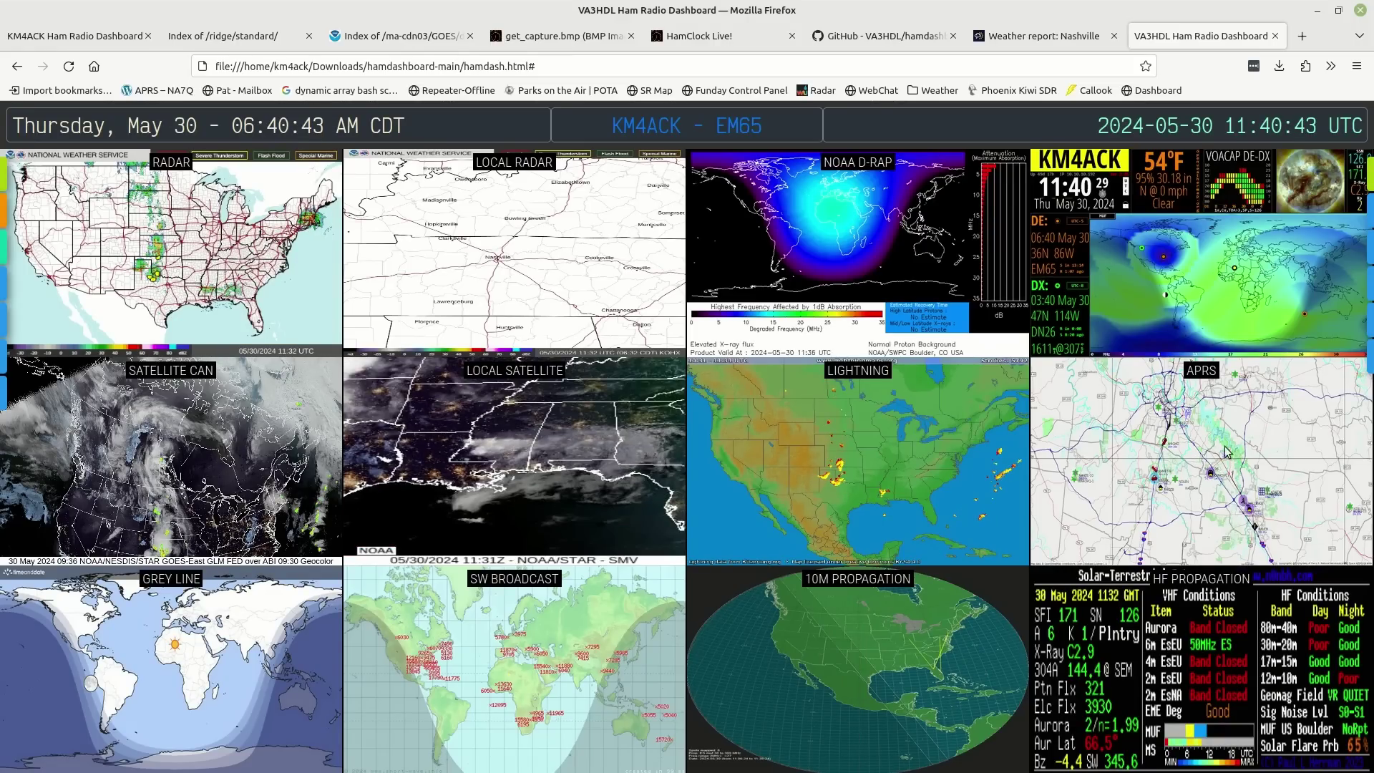
pyautogui.click(1209, 471)
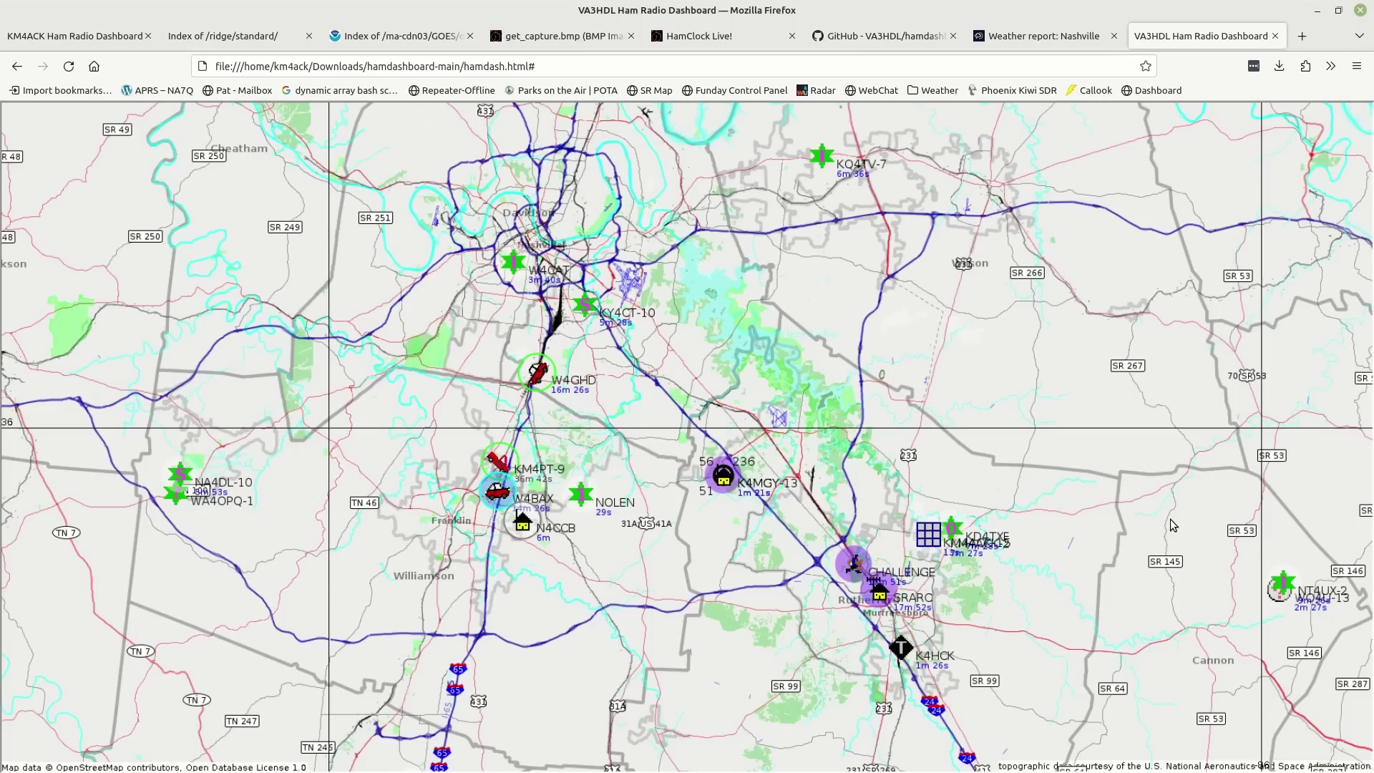
pyautogui.click(794, 460)
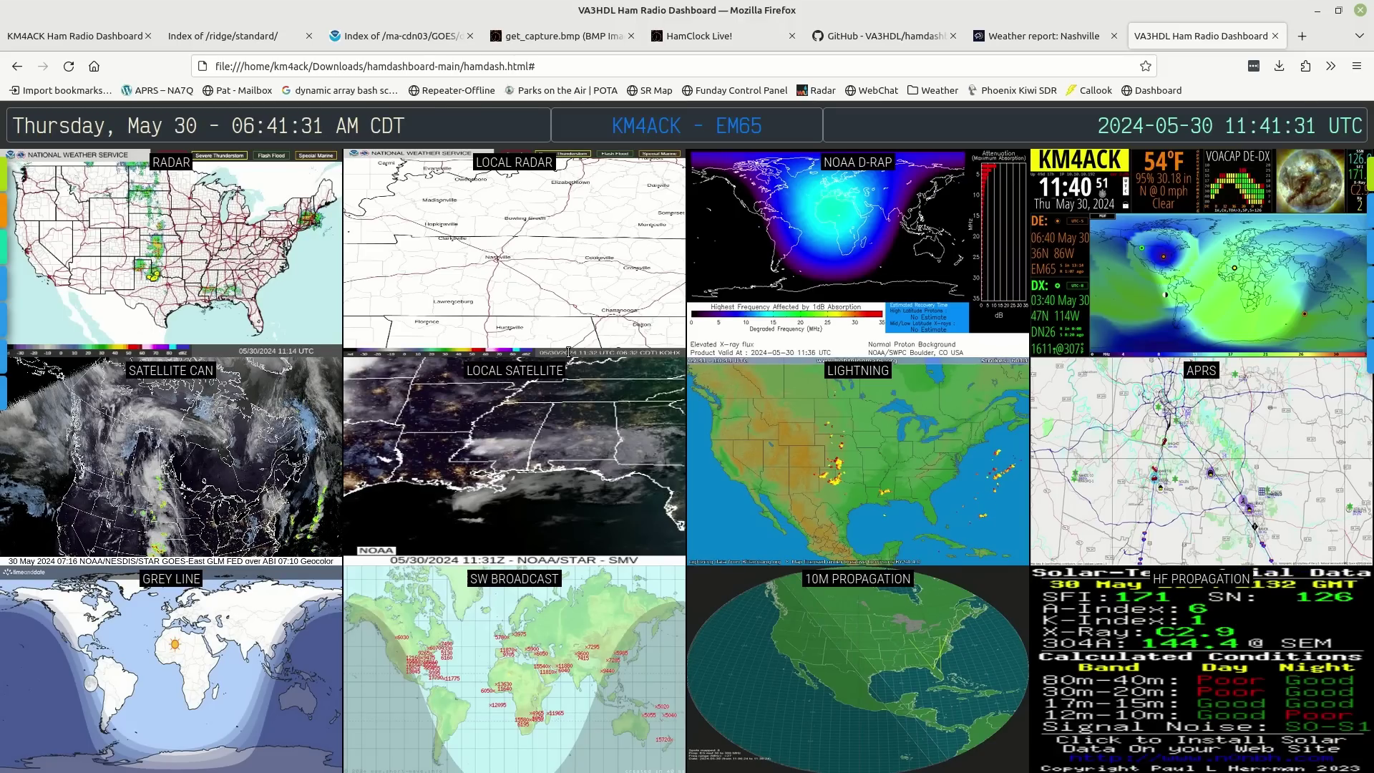
# Close config.js and open hamdash.html from the hamdashboard-main folder in Text Editor
pyautogui.hotkey('ctrl', 'alt', 'Right')
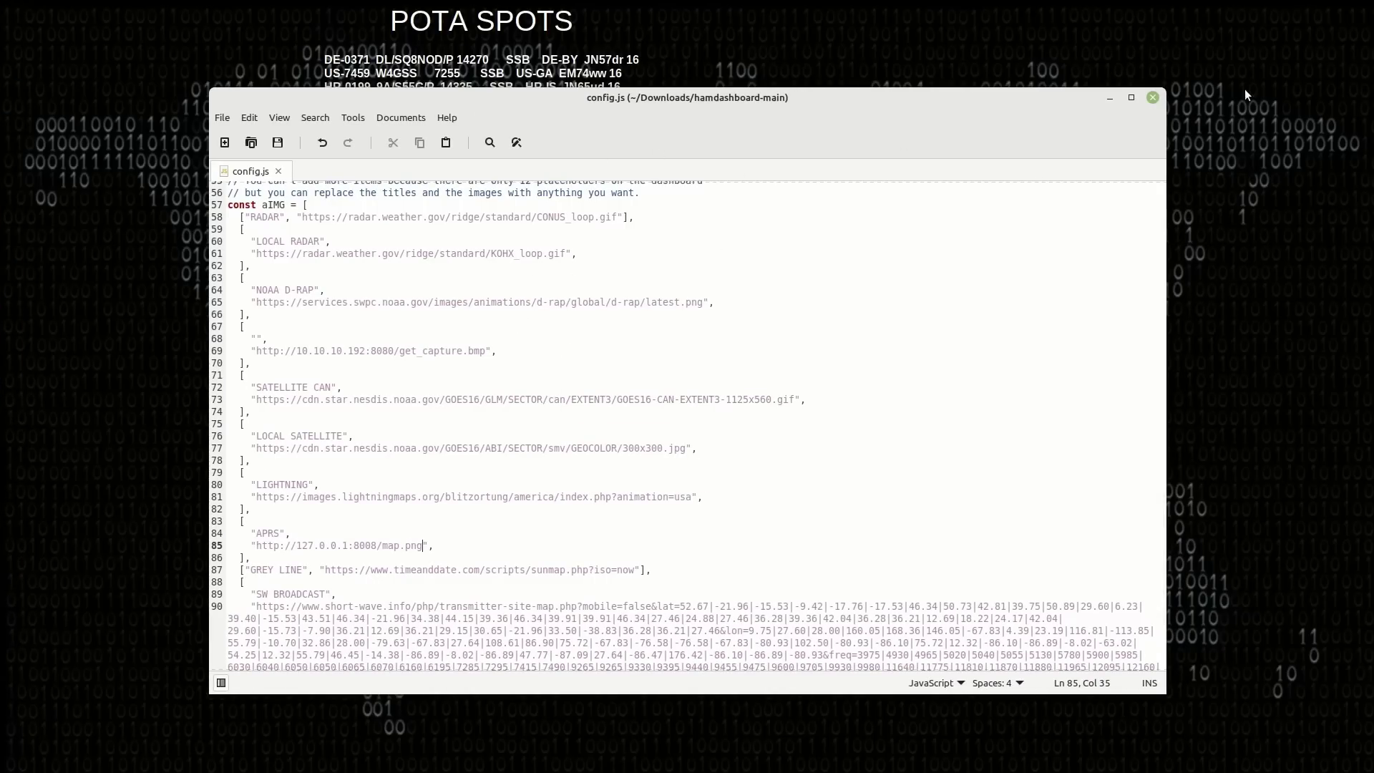
pyautogui.click(1152, 98)
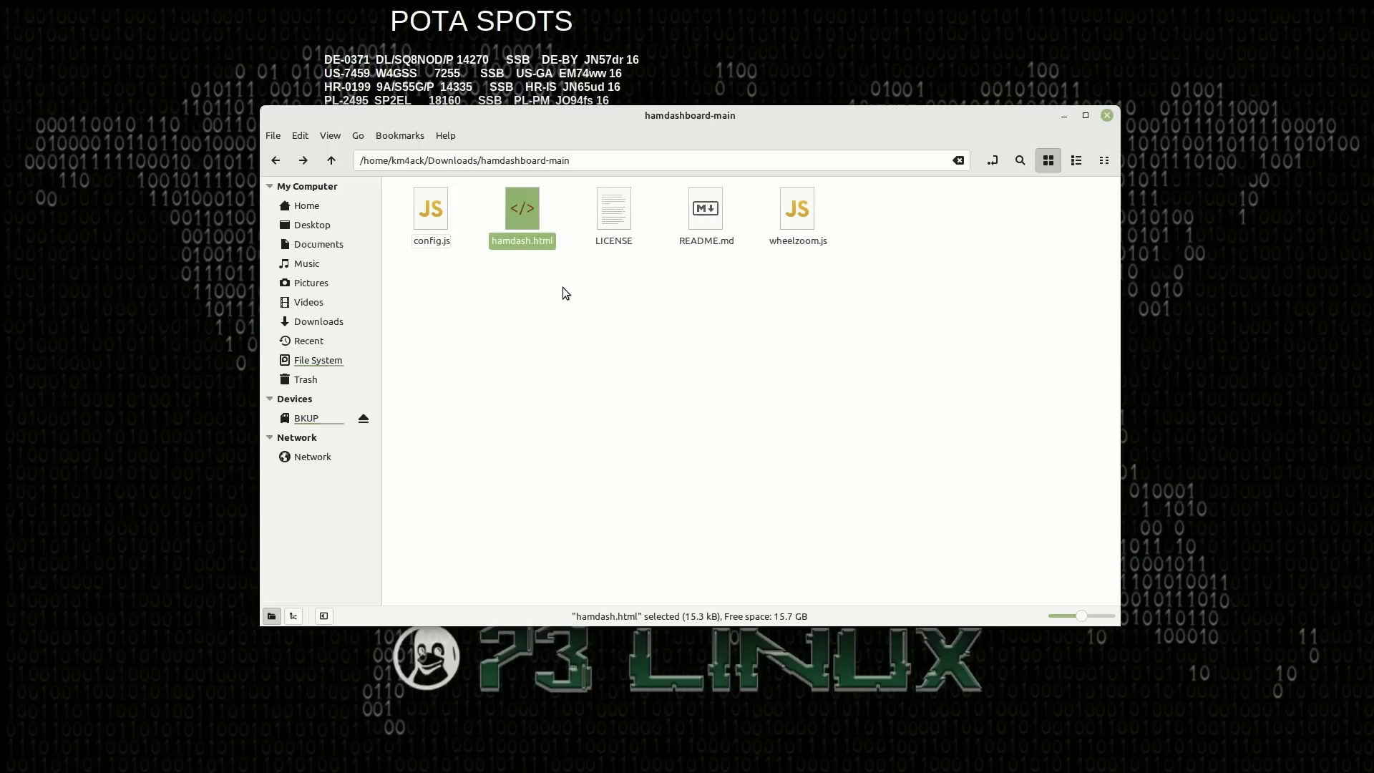
pyautogui.rightClick(520, 216)
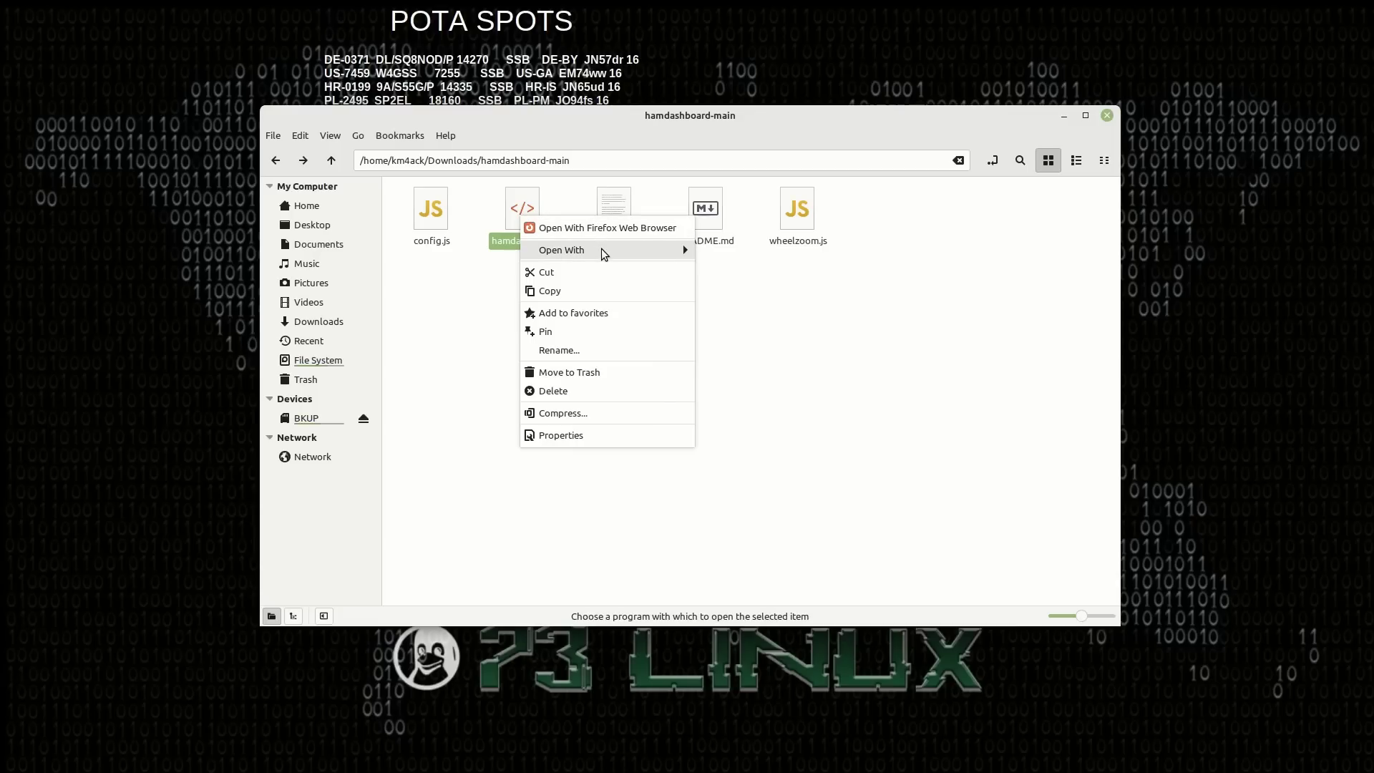
pyautogui.moveTo(603, 251)
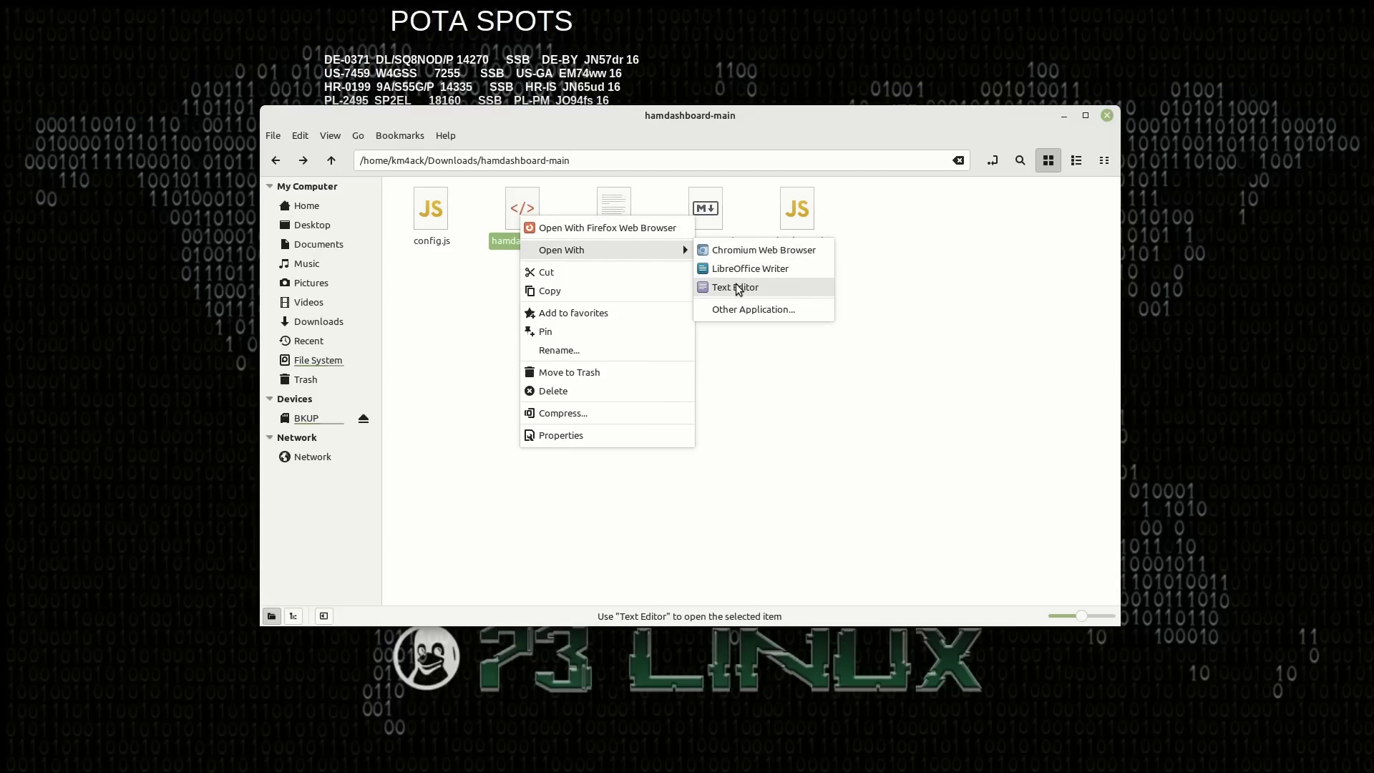
pyautogui.press('Return')
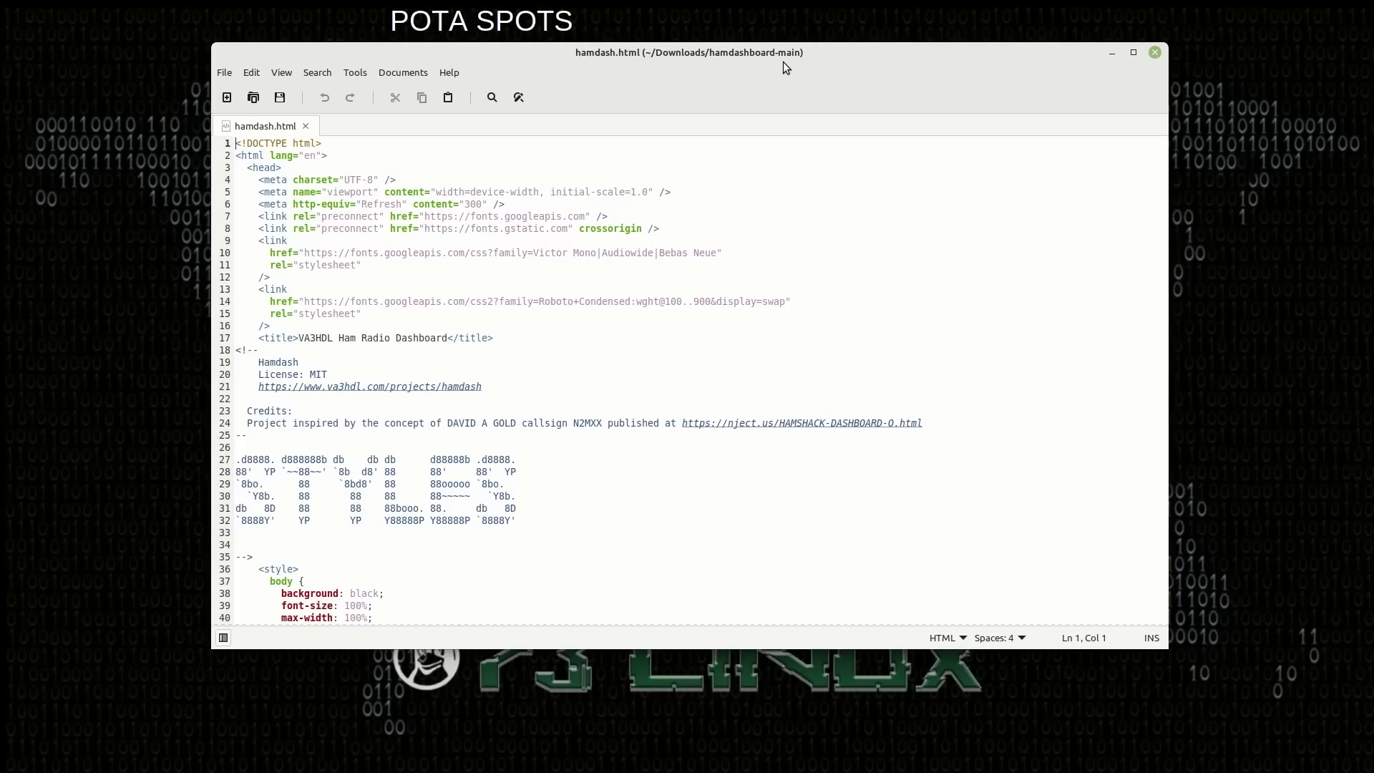
# Find the hour12 option in hamdash.html, set it to false, and reload the dashboard in Firefox
pyautogui.hotkey('ctrl', 'f')
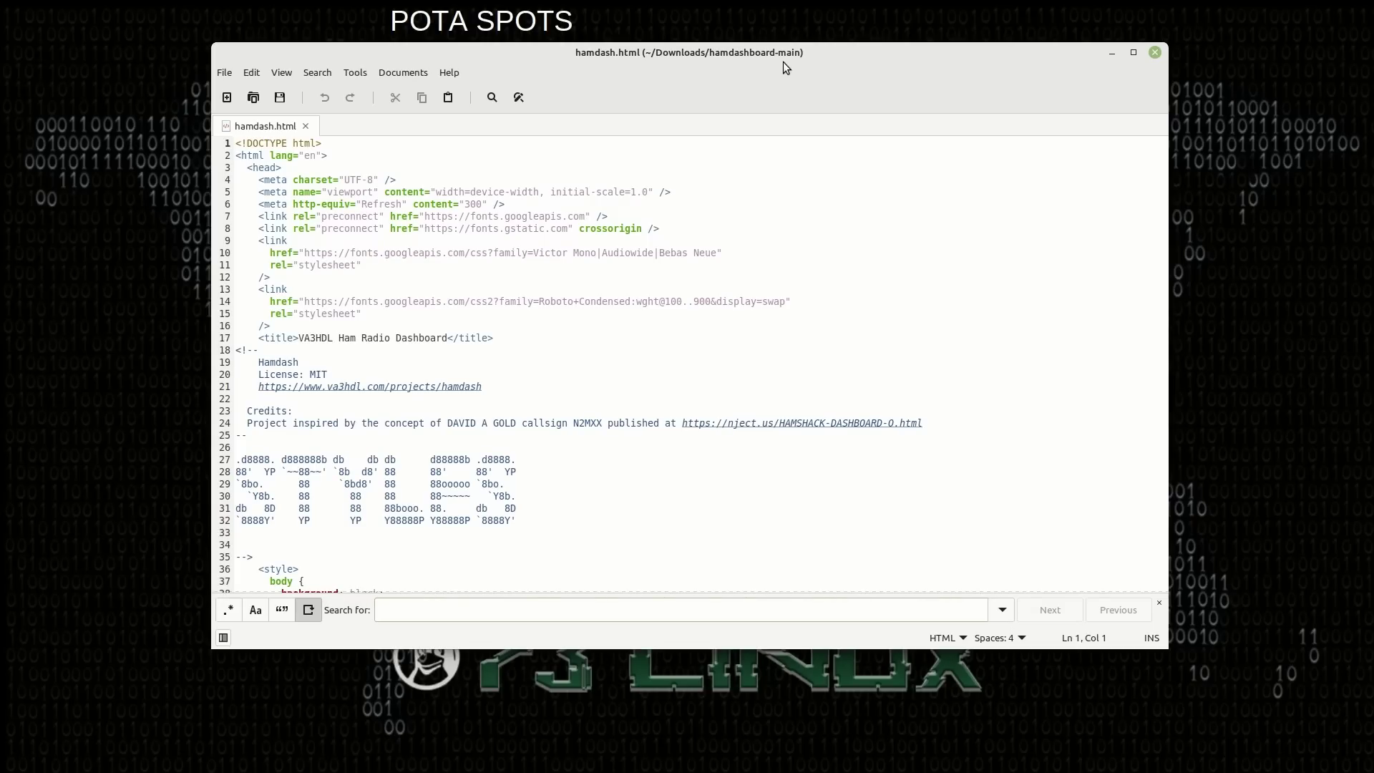
pyautogui.write('hour12')
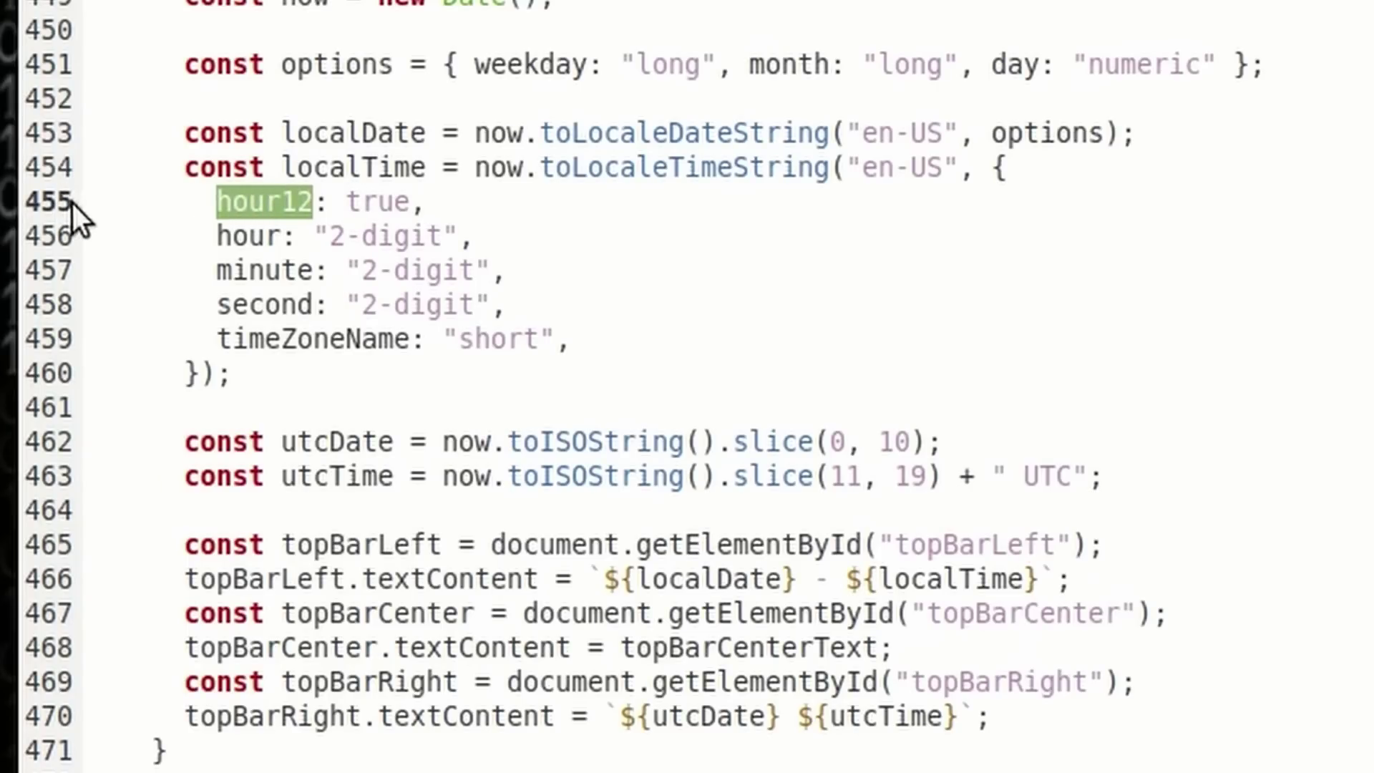
pyautogui.click(349, 202)
pyautogui.moveTo(362, 204); pyautogui.dragTo(407, 205)
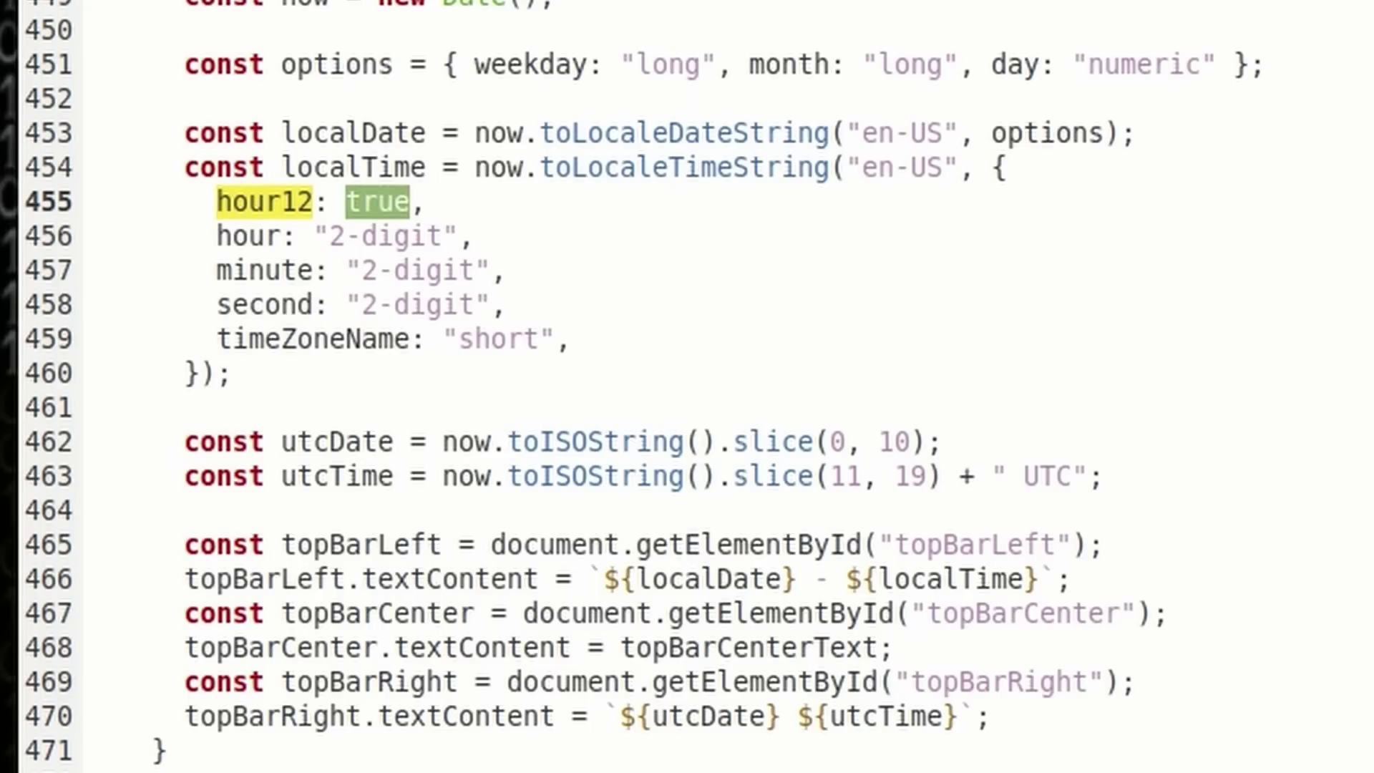
pyautogui.write('false')
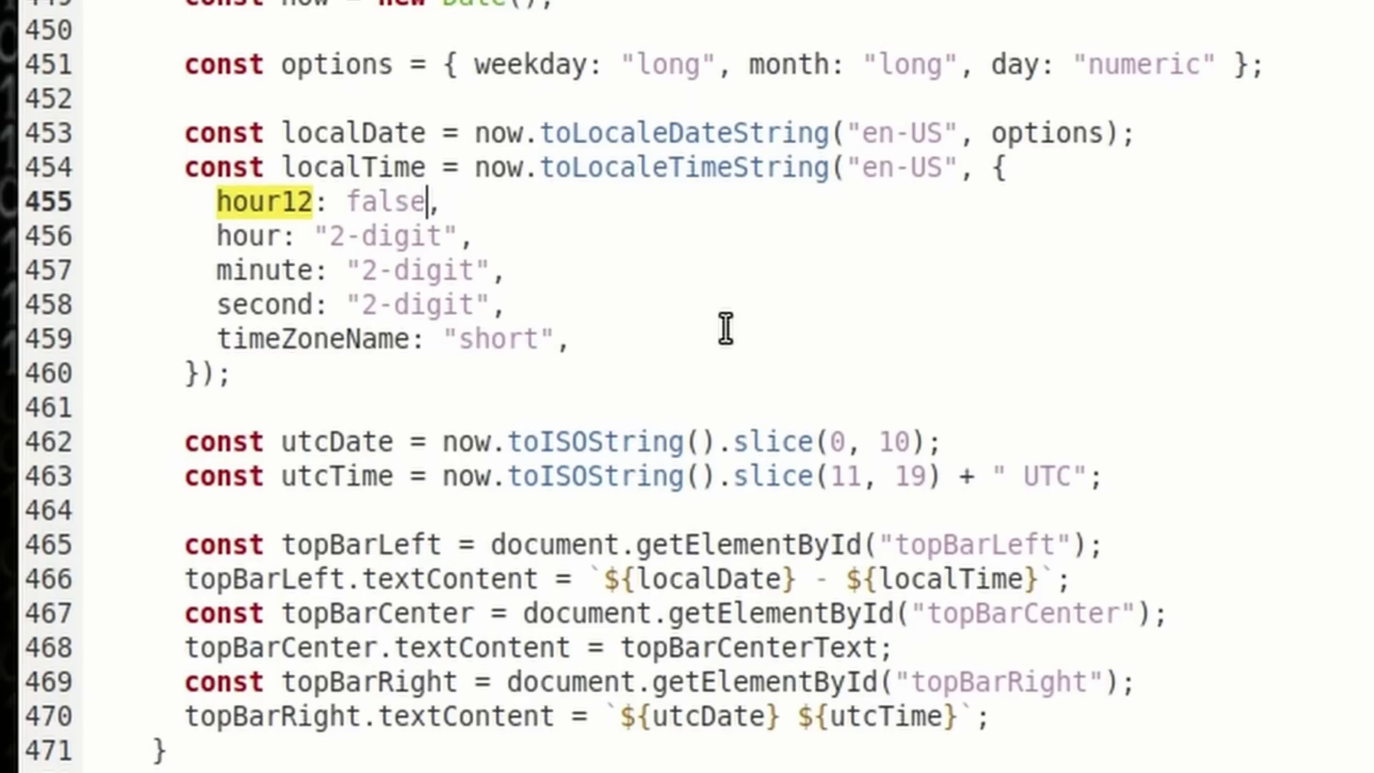
pyautogui.hotkey('ctrl', 'alt', 'Right')
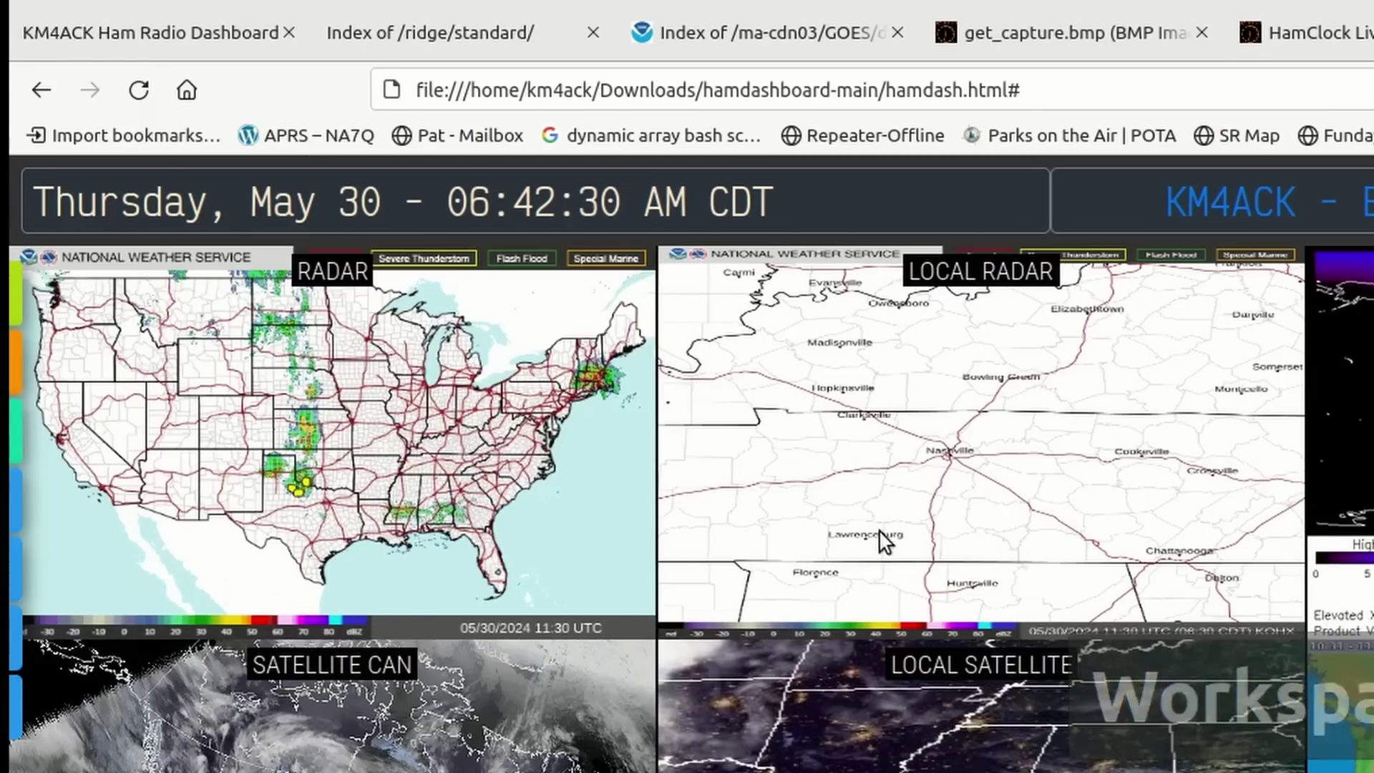
pyautogui.click(140, 91)
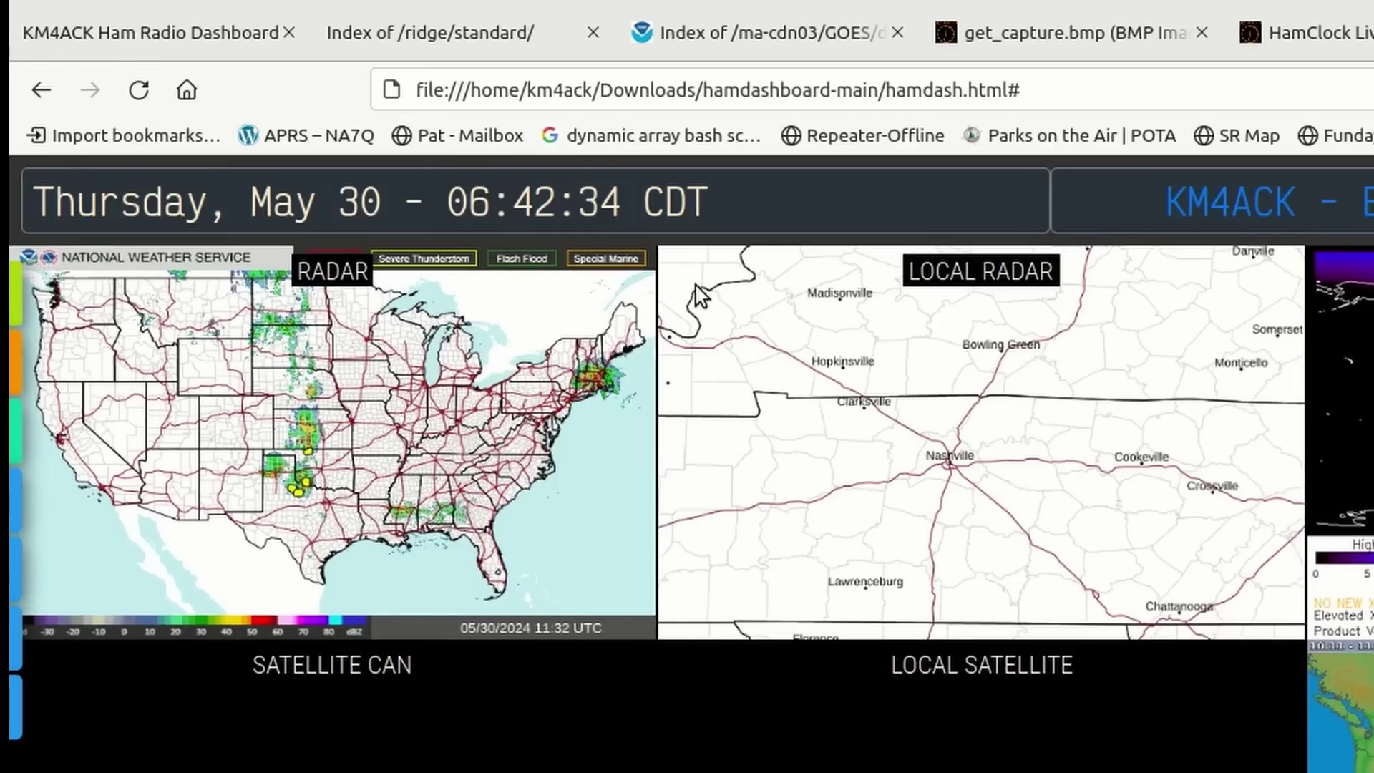